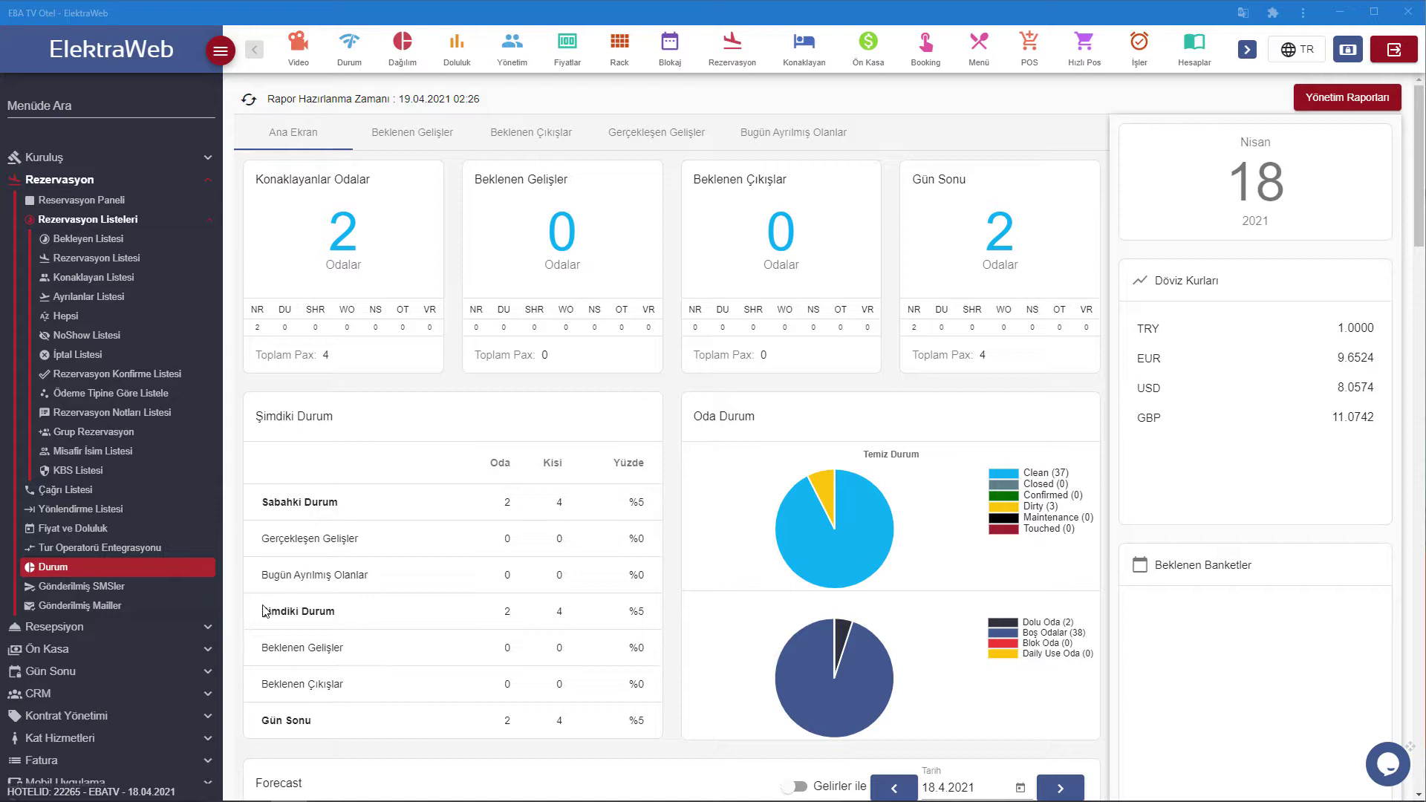
Open the Gün Sonu end-of-day page, then go to the Oda Takvimi room calendar.
left_click(74, 679)
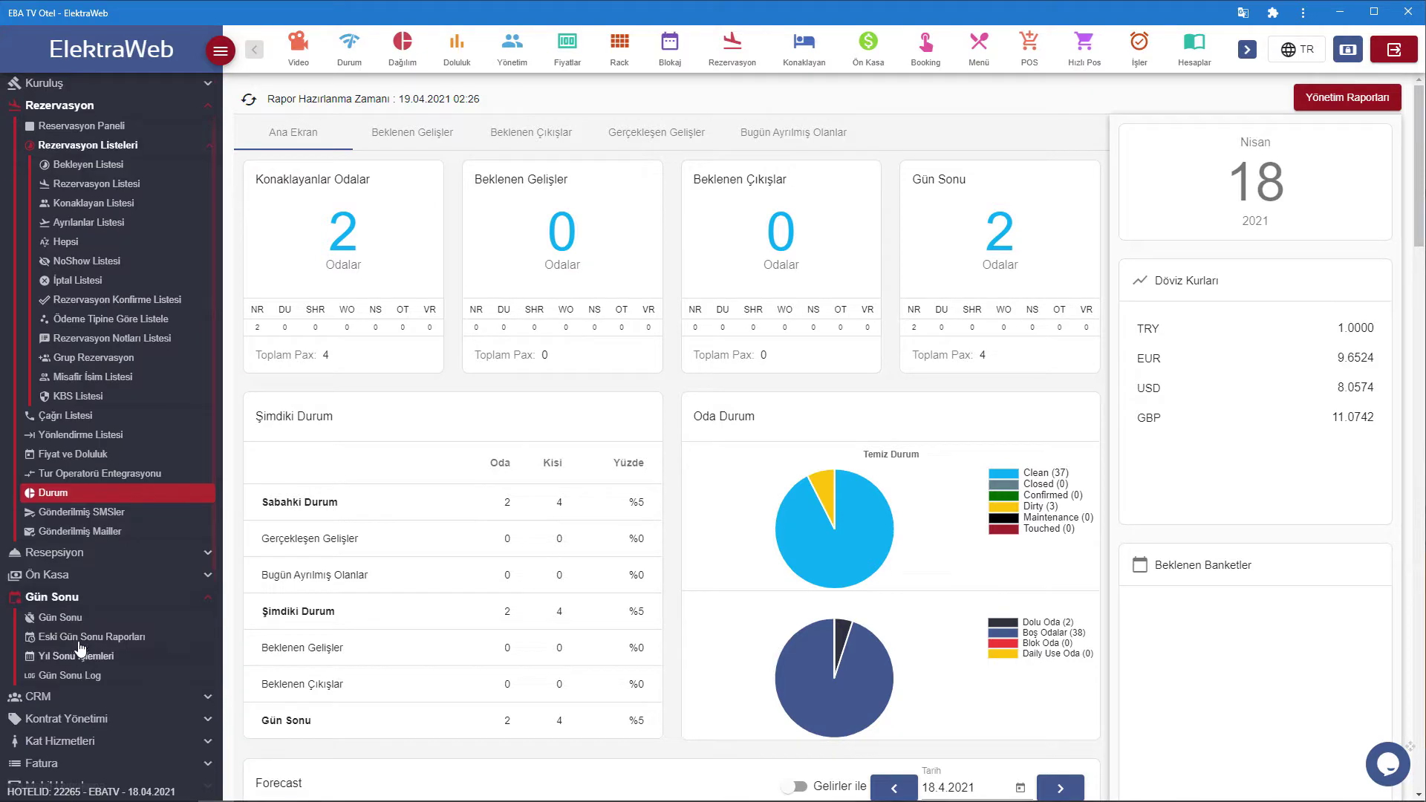
left_click(73, 628)
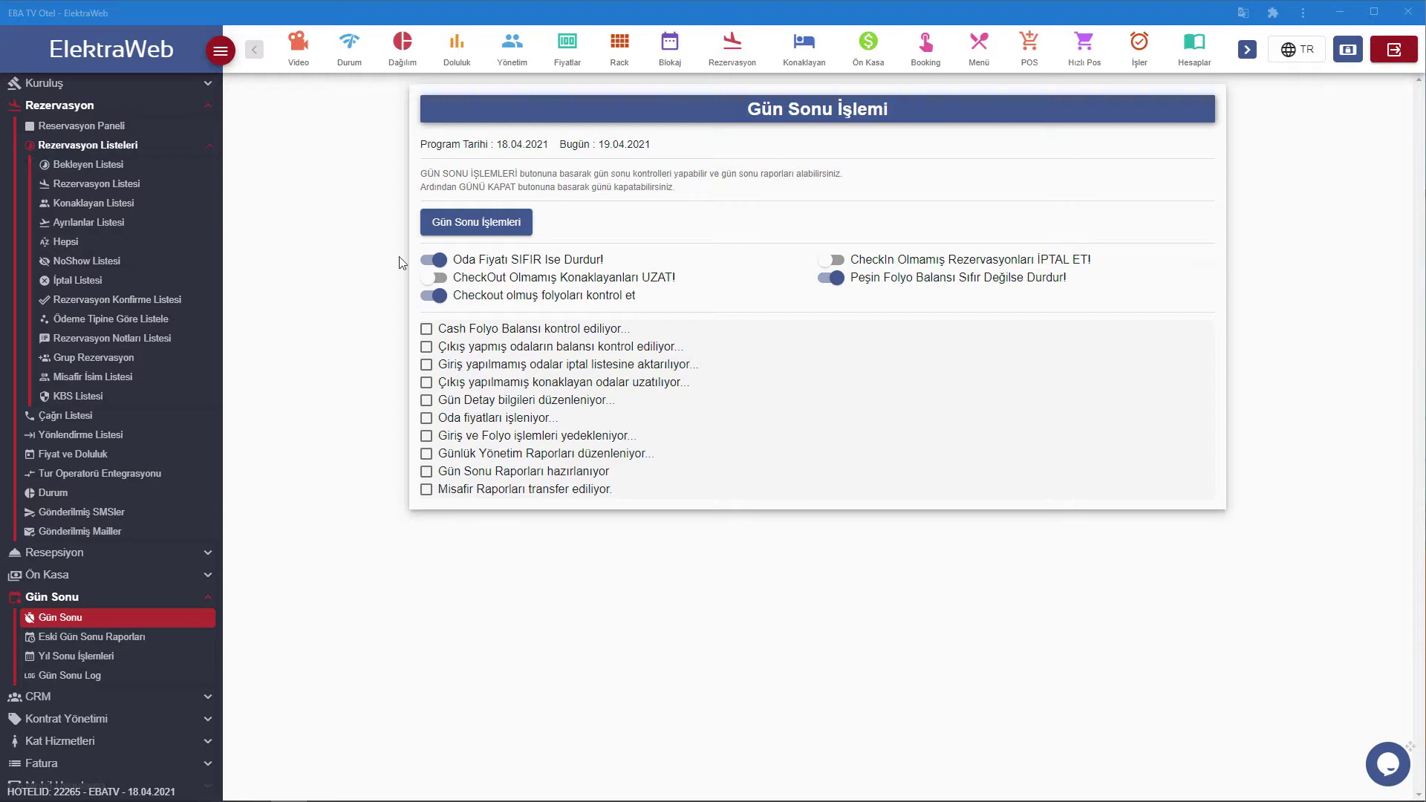
left_click(670, 59)
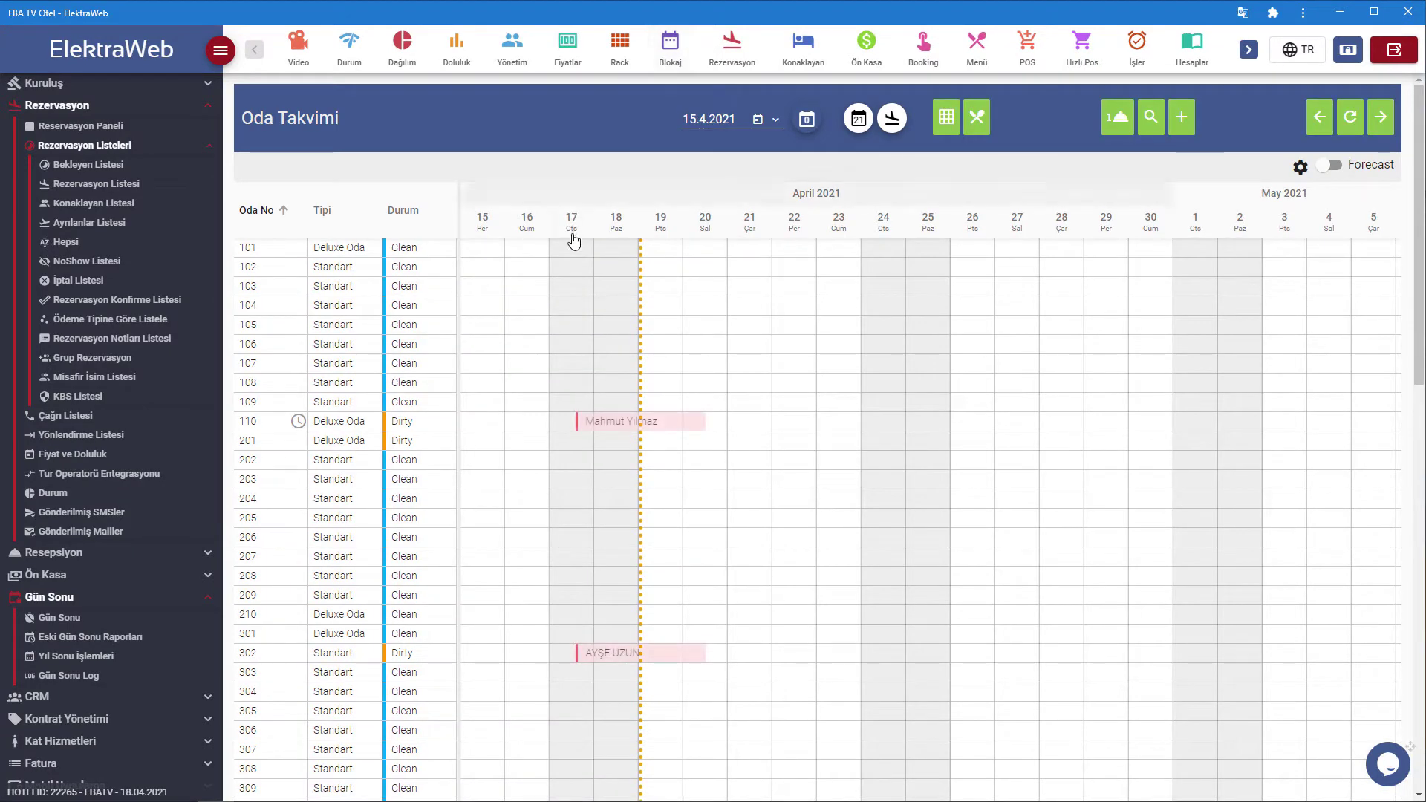
Start a booking in room 101 on 18 April, entering the guest's name and Turkey nationality.
right_click(613, 247)
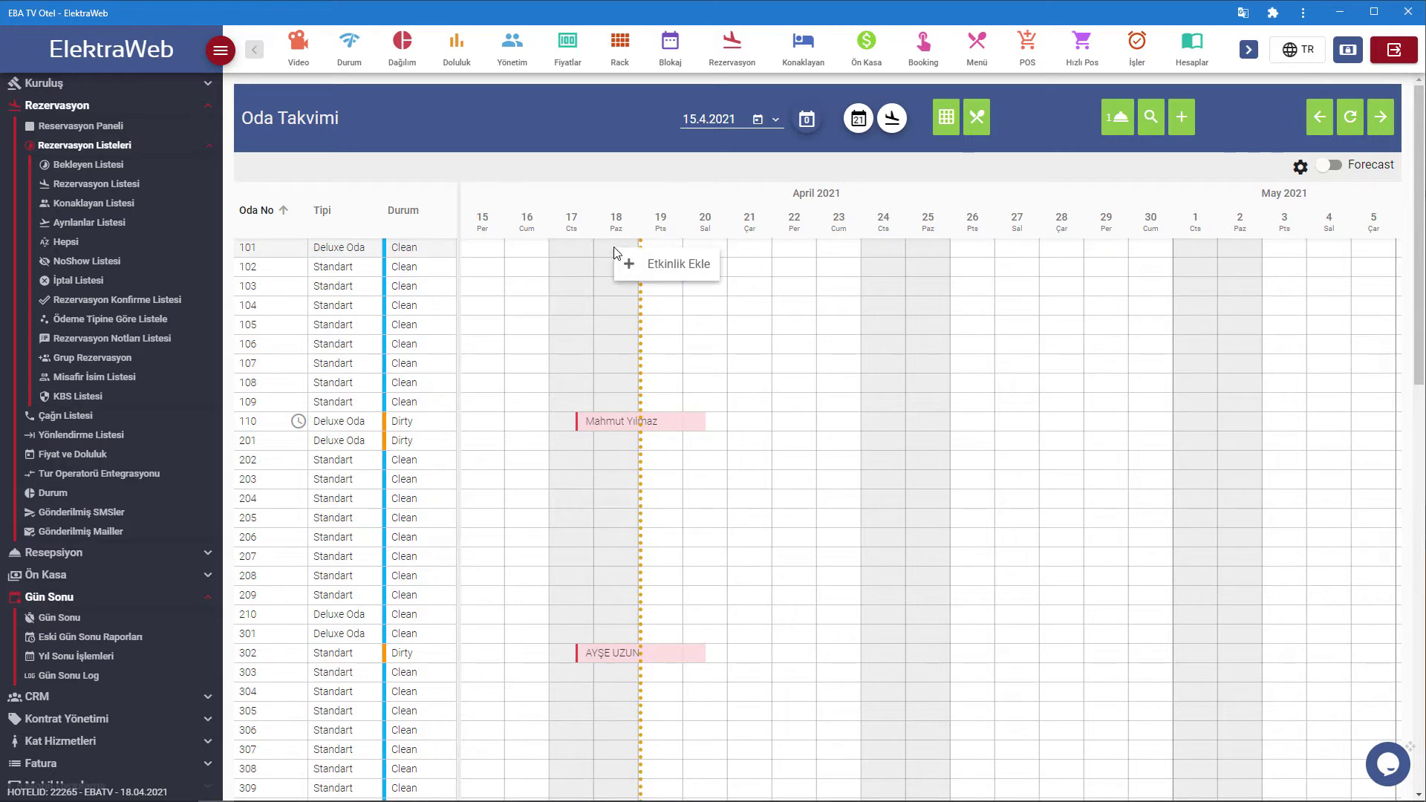
left_click(637, 266)
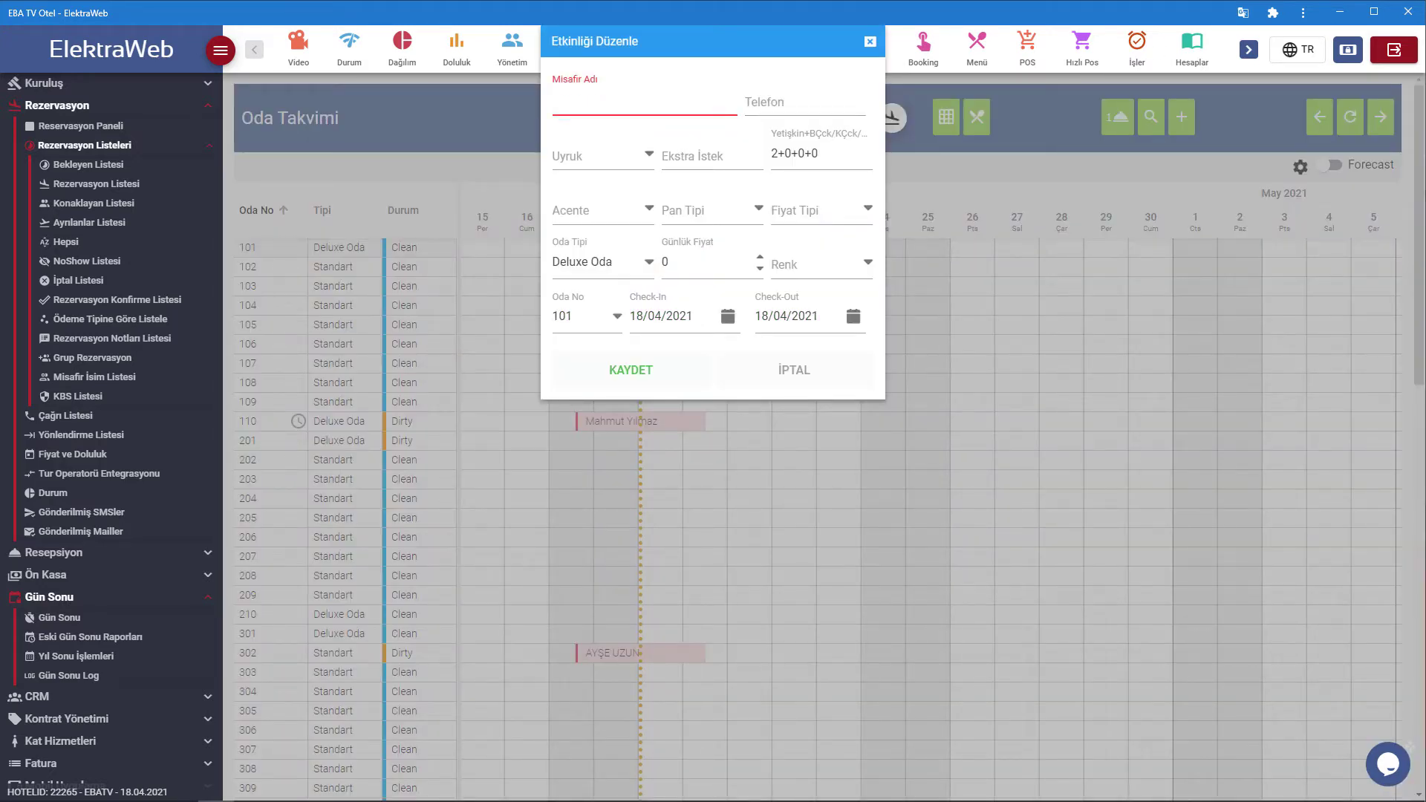
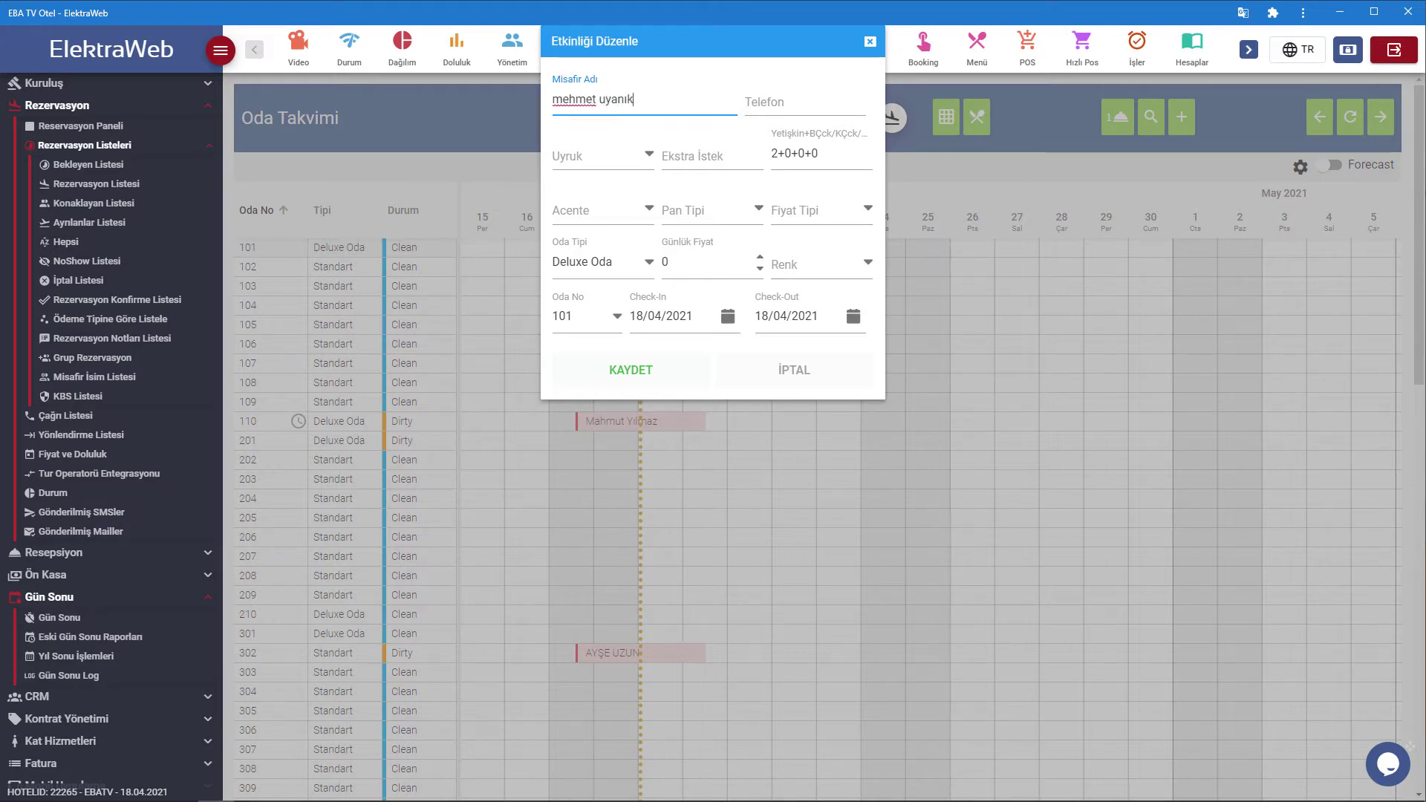
left_click(630, 167)
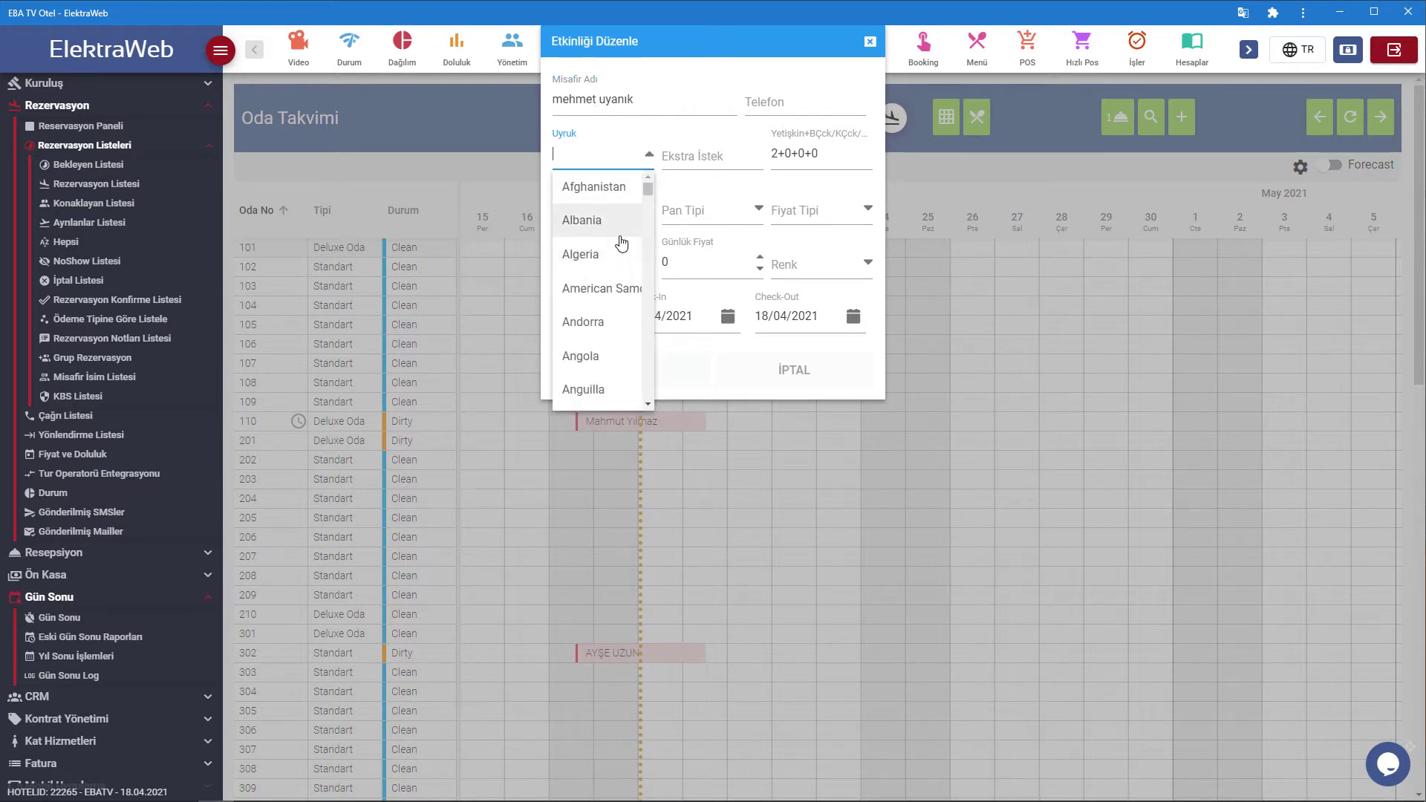
type("tur")
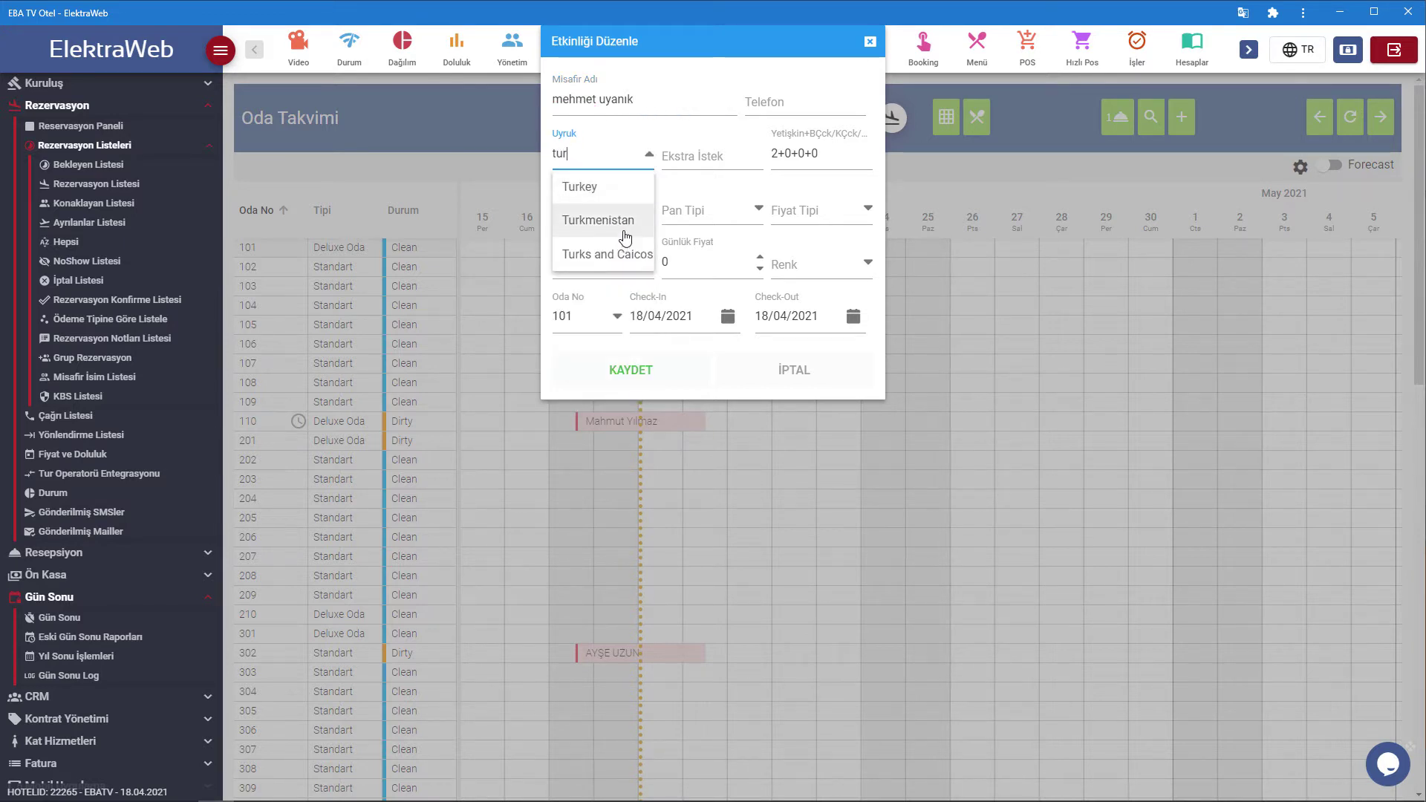
left_click(586, 187)
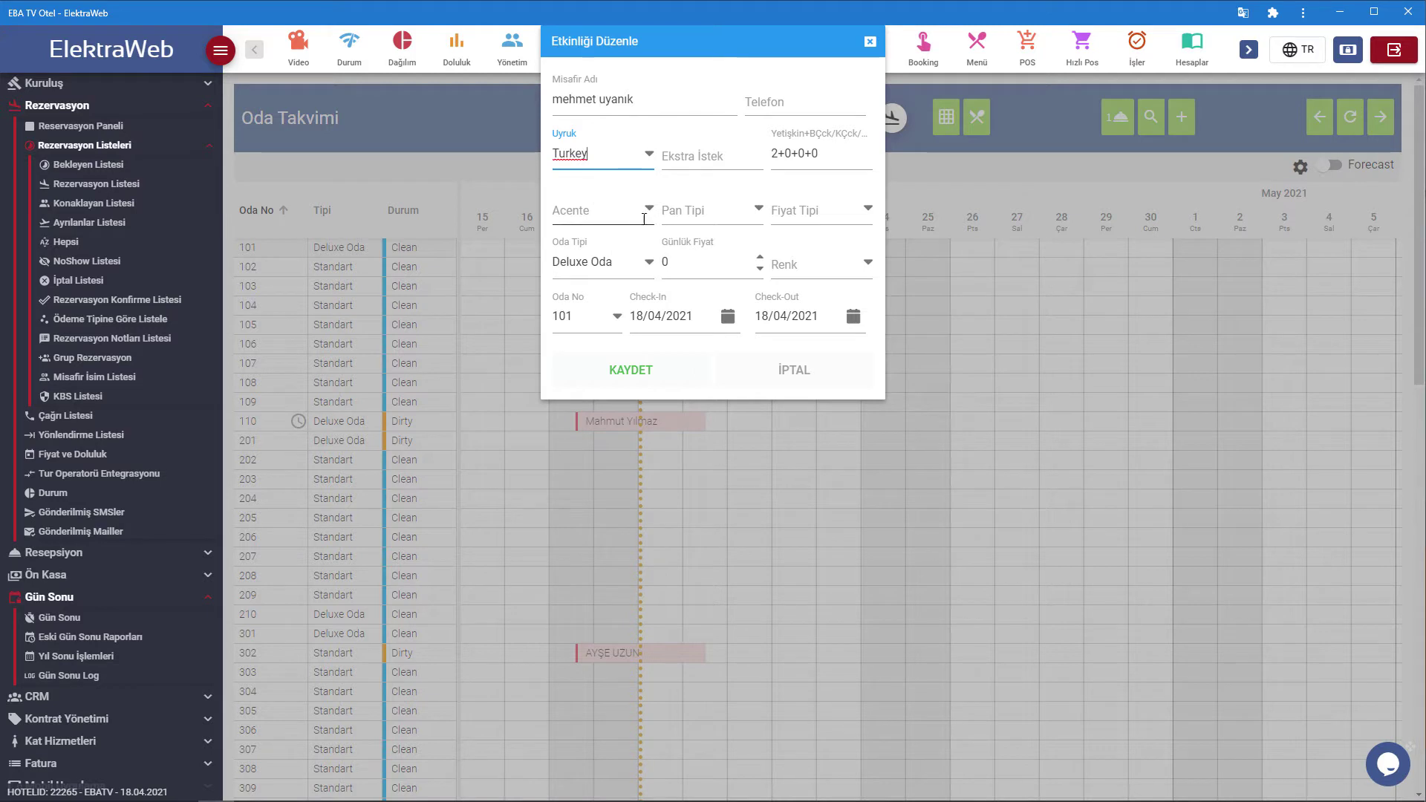
Set WALKIN agency, BB board, Standart room type and 19/04/2021 check-out, then save.
left_click(650, 213)
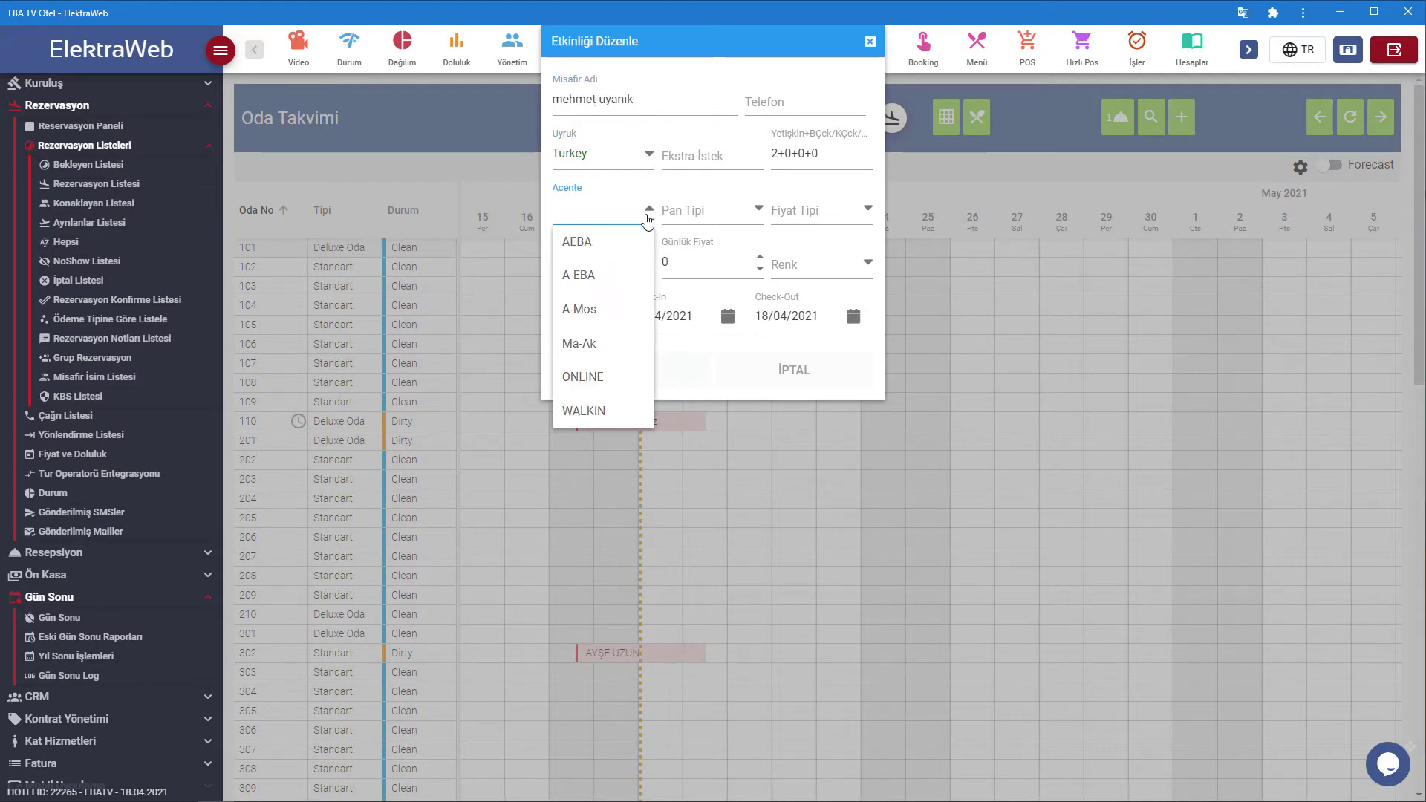
left_click(614, 413)
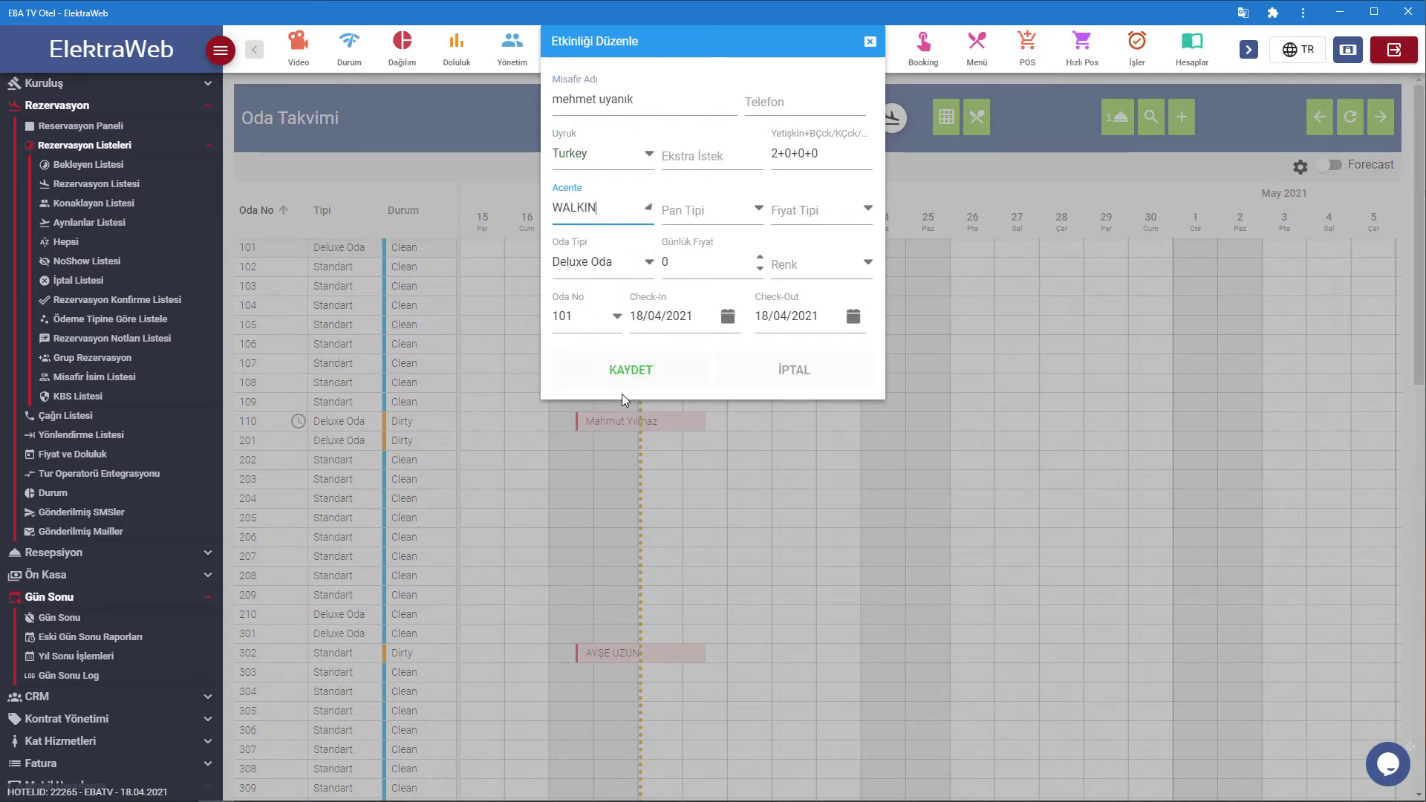
left_click(757, 210)
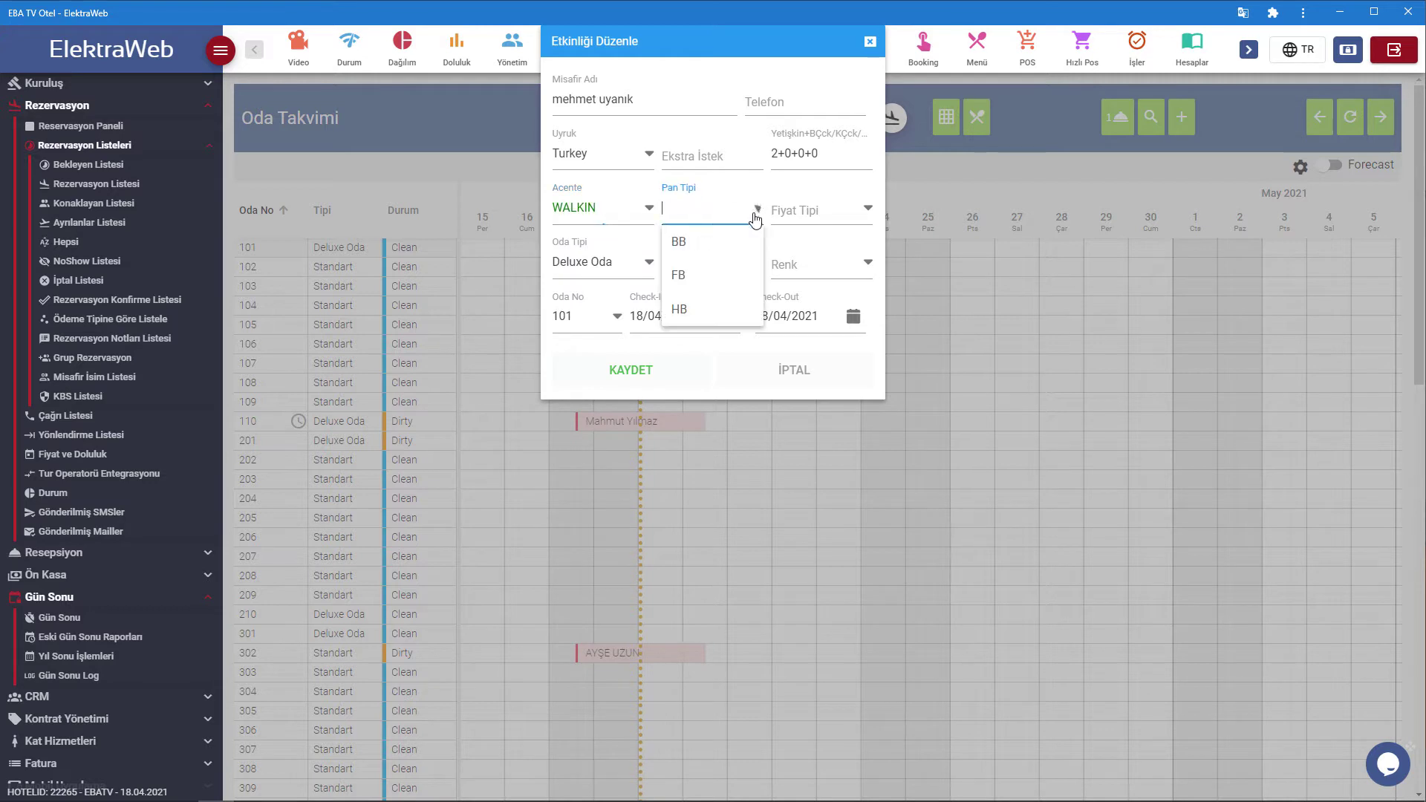
left_click(723, 245)
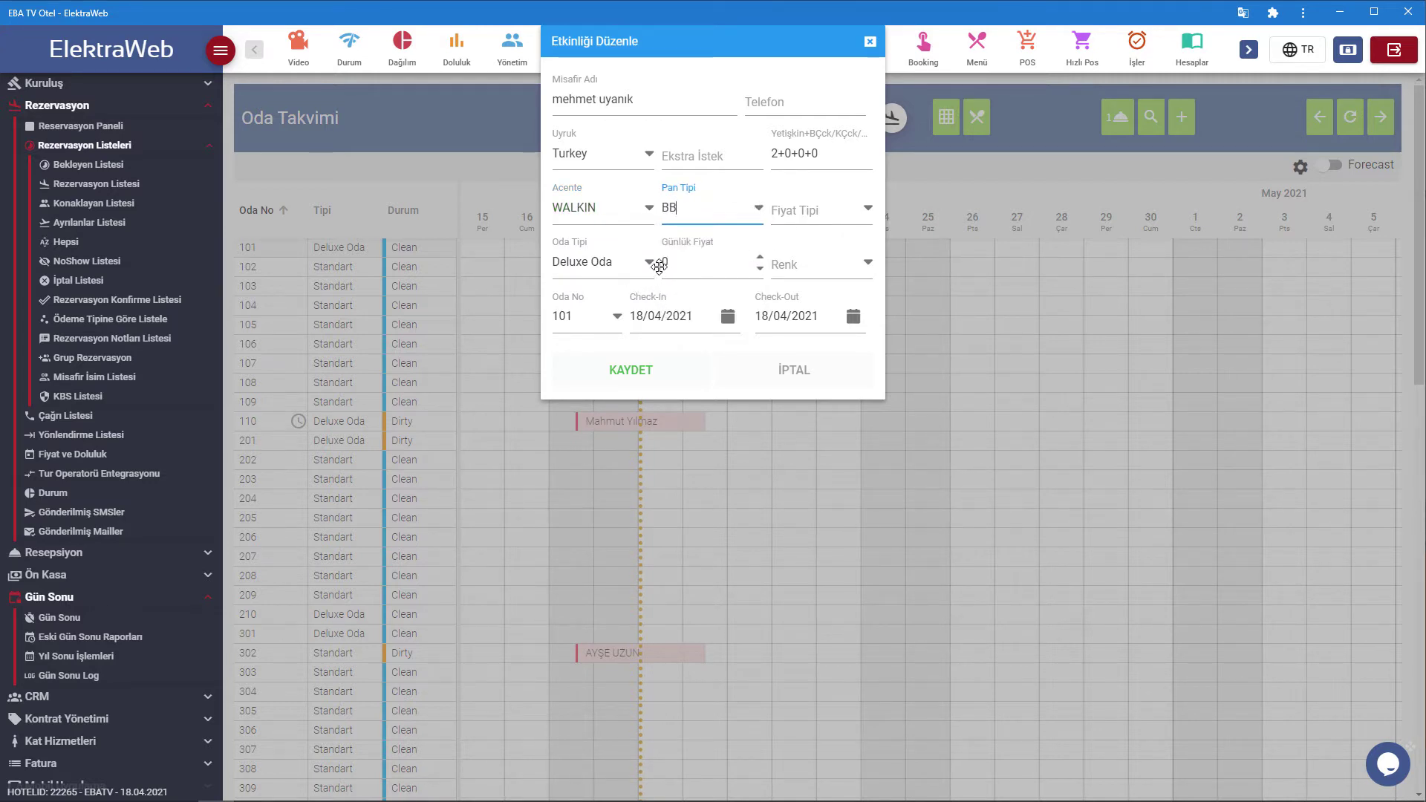
left_click(655, 272)
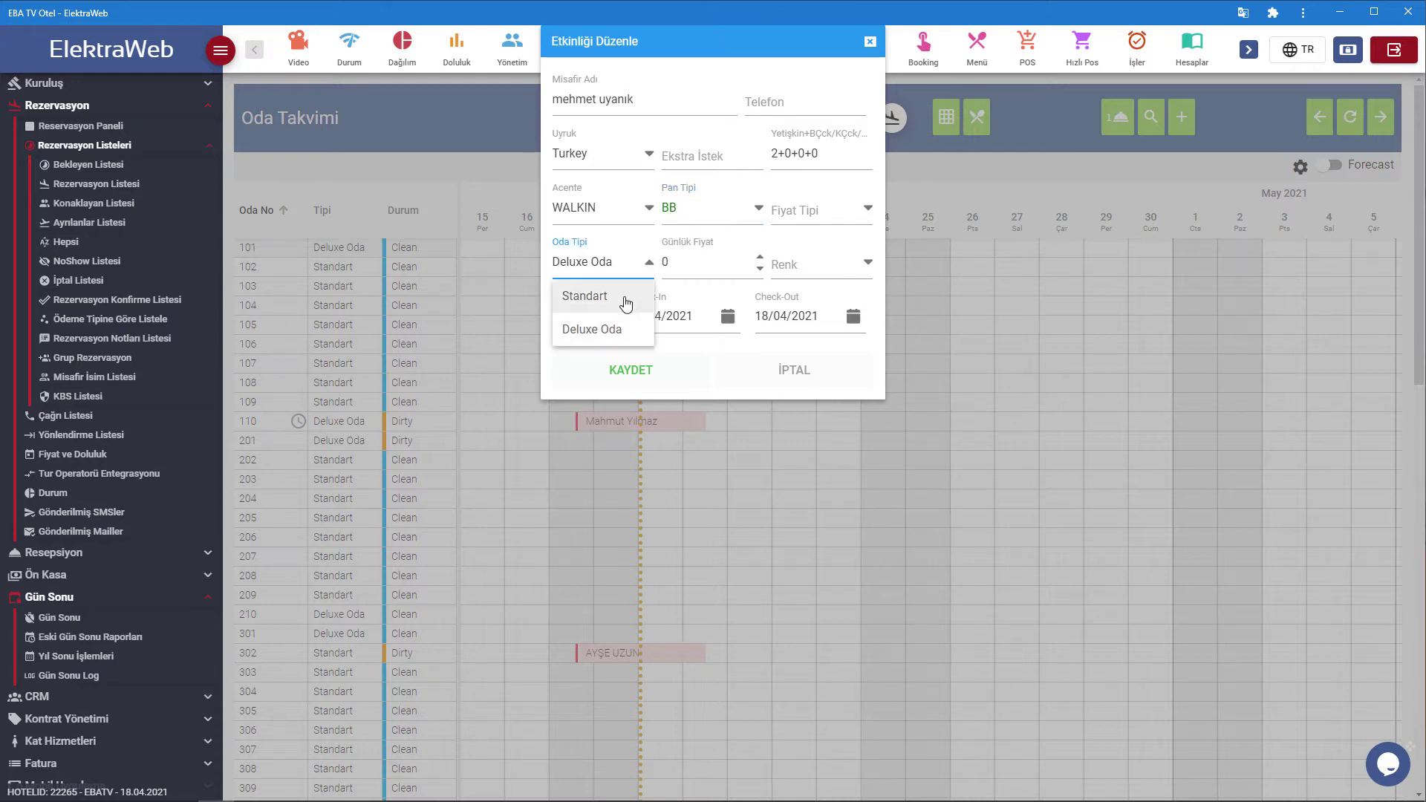
left_click(626, 297)
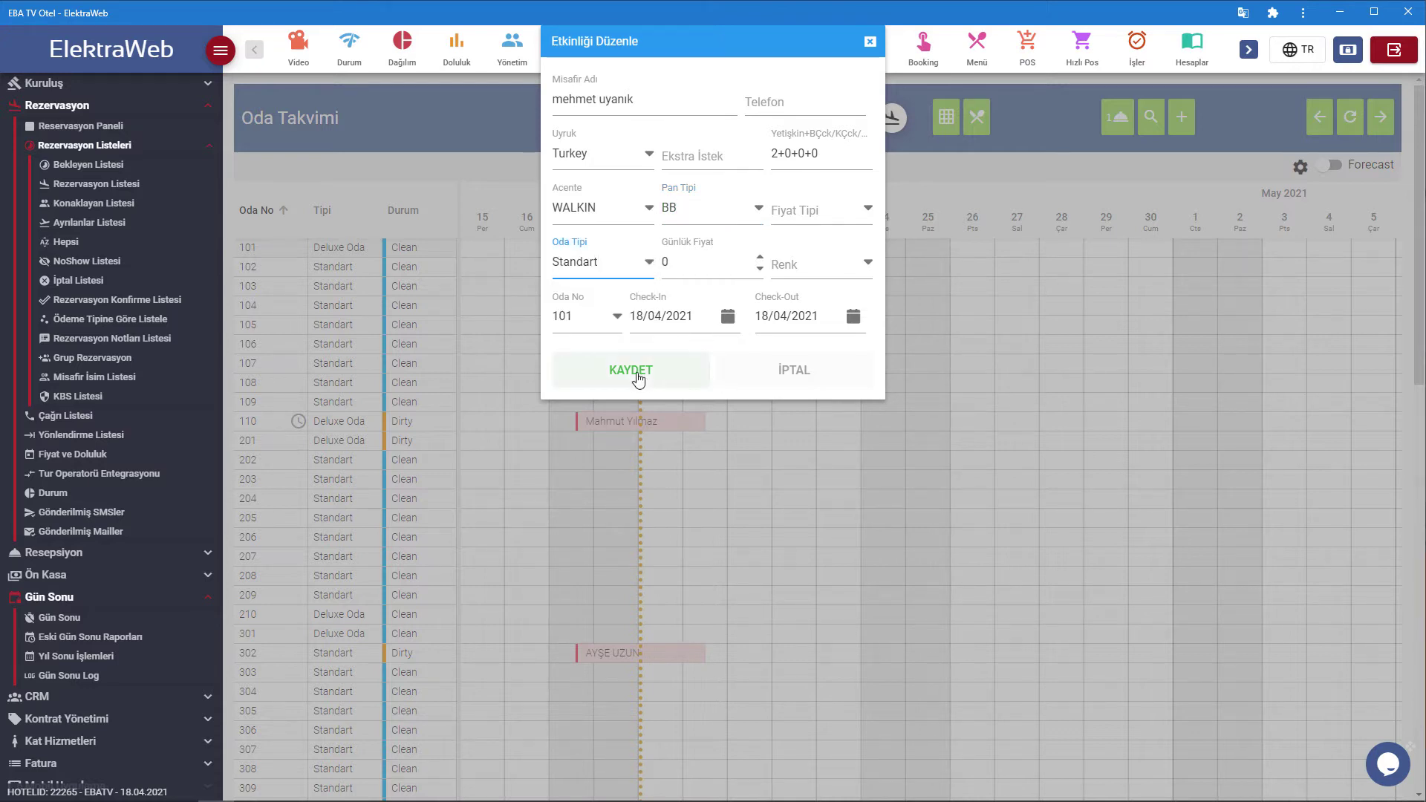
left_click(853, 316)
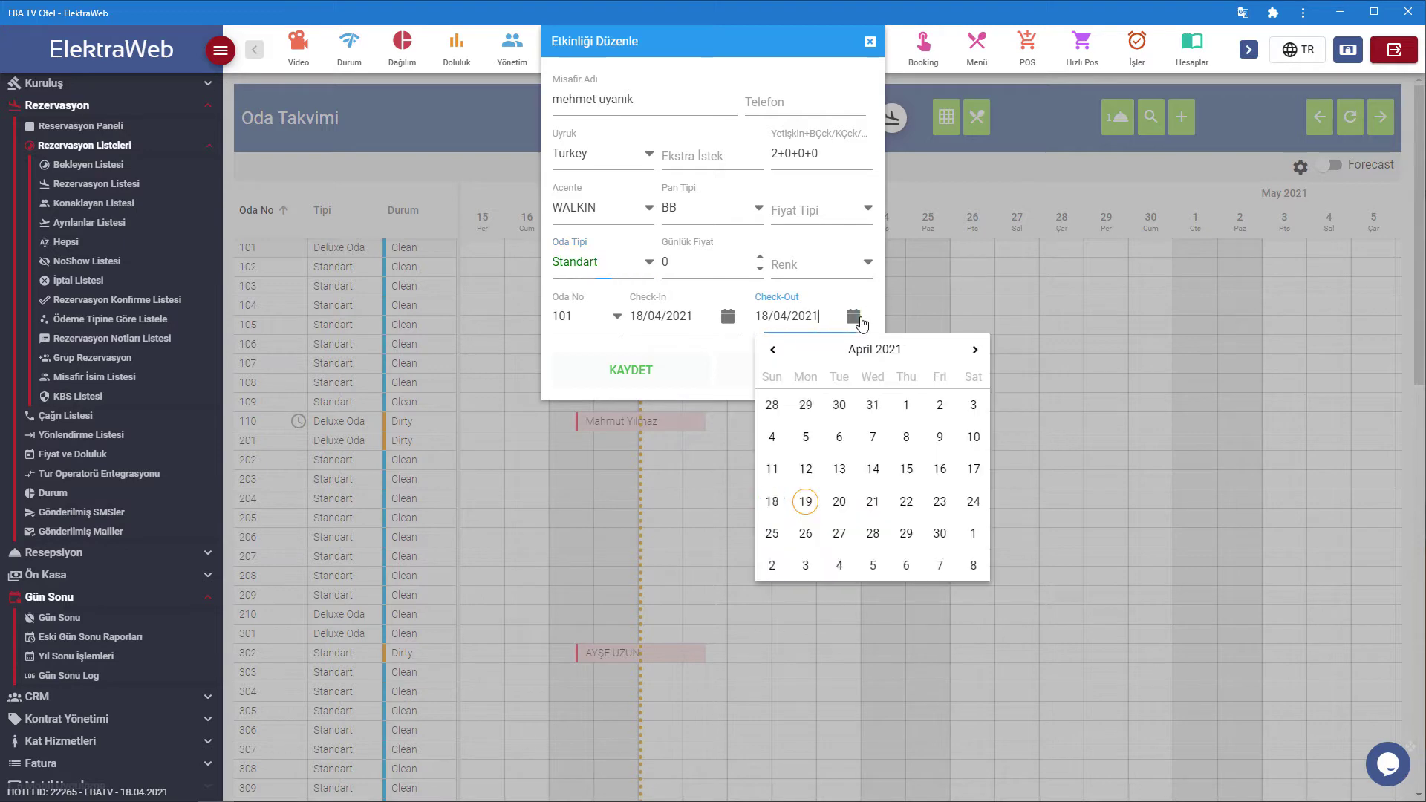
left_click(803, 496)
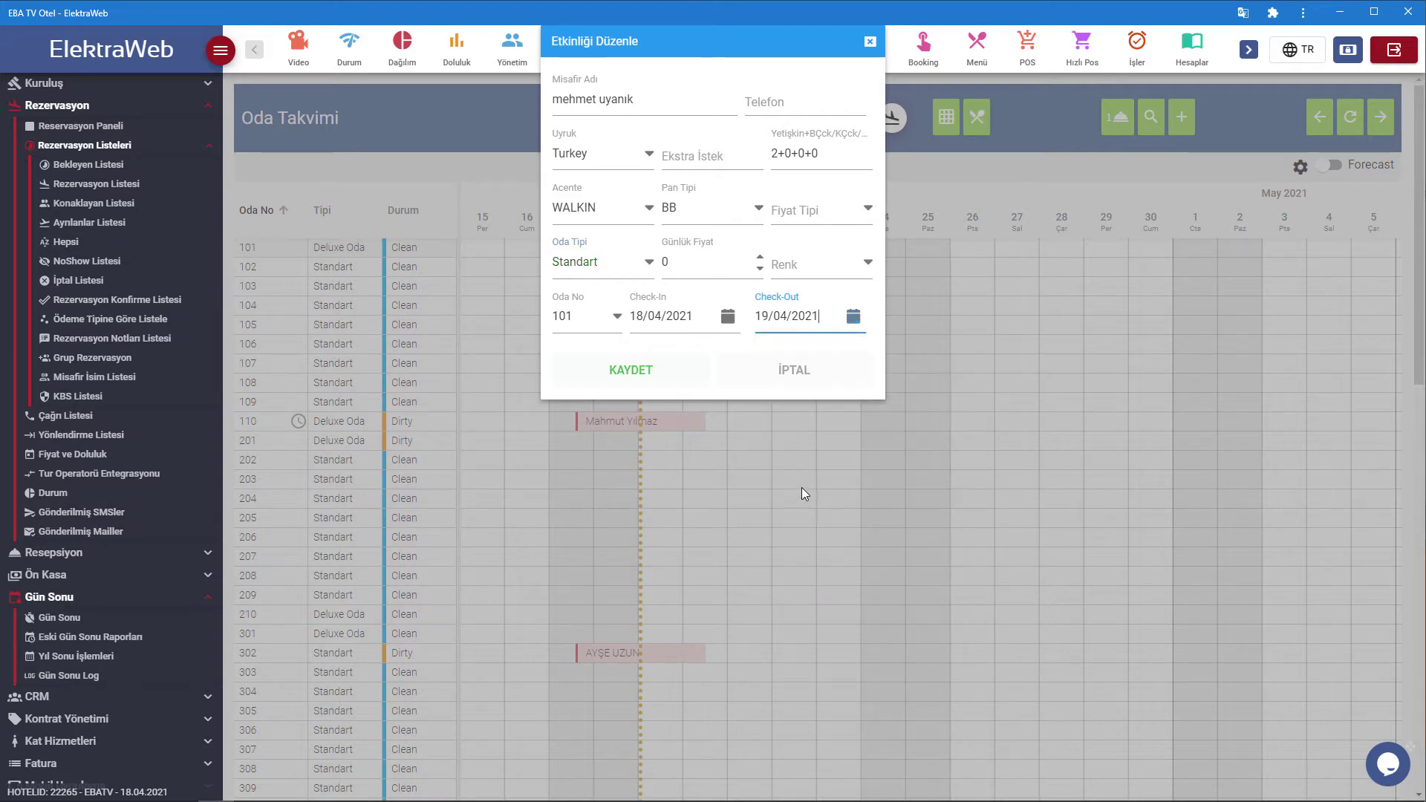
left_click(630, 370)
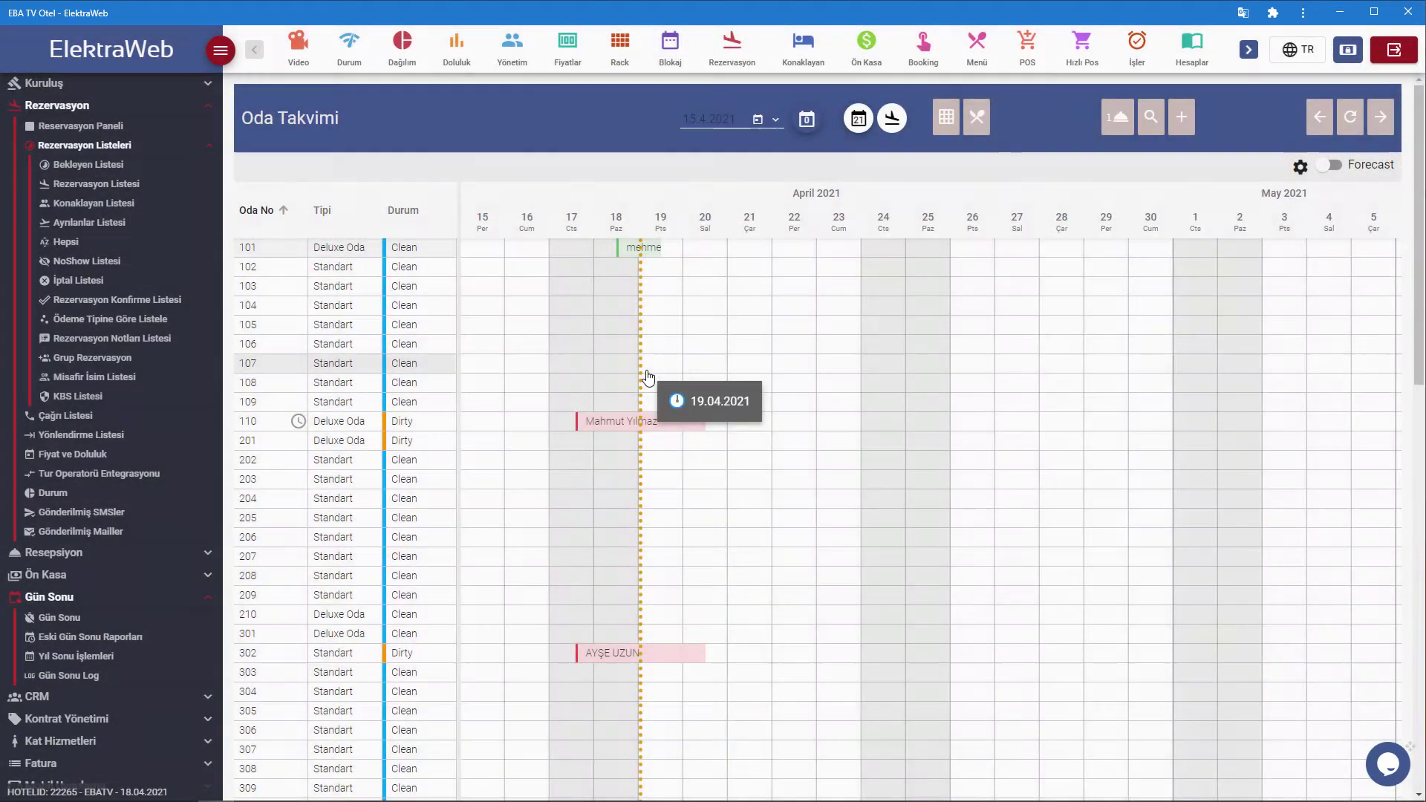
Check in room 101's walk-in guest and open its Rezervasyon Kartı.
left_click(652, 253)
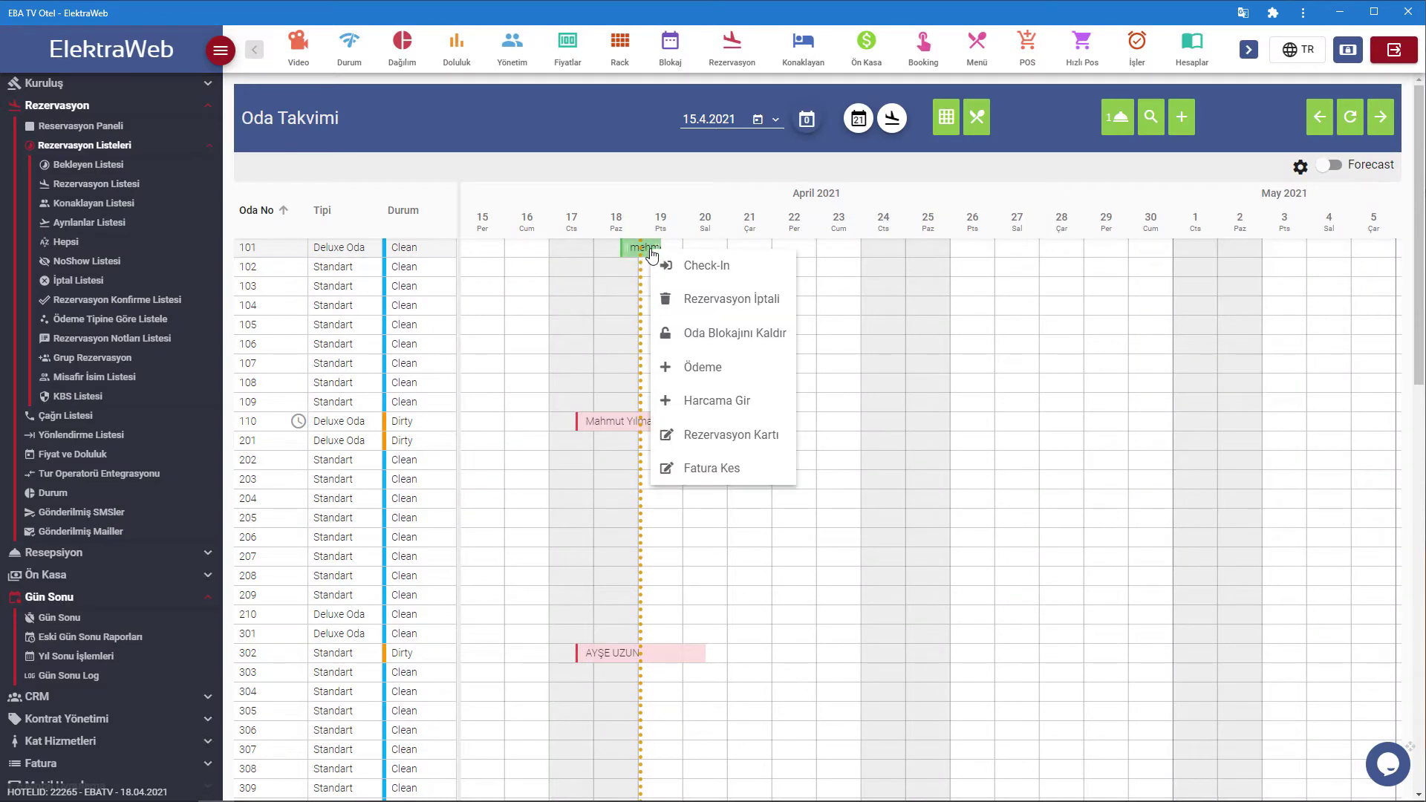
left_click(682, 265)
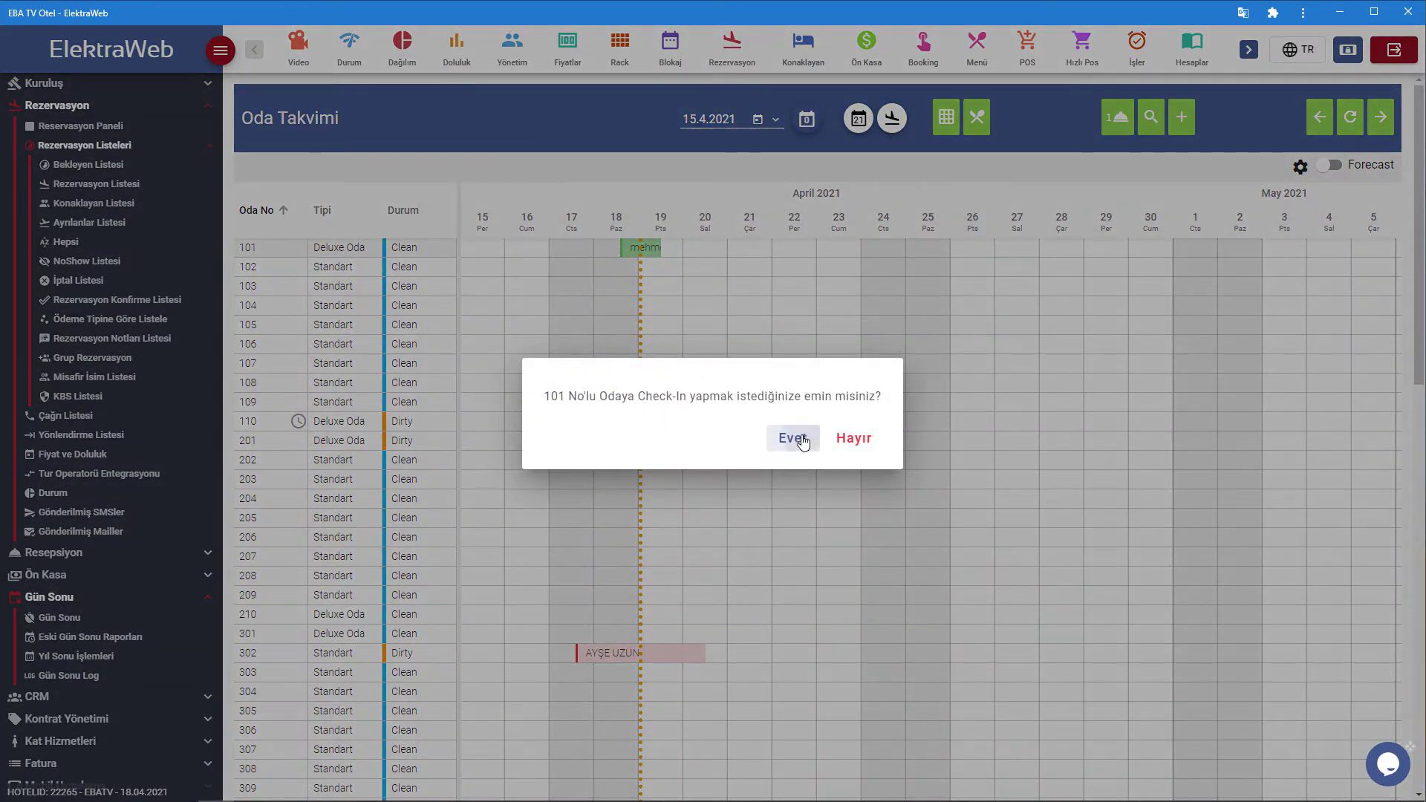
left_click(803, 441)
left_click(782, 441)
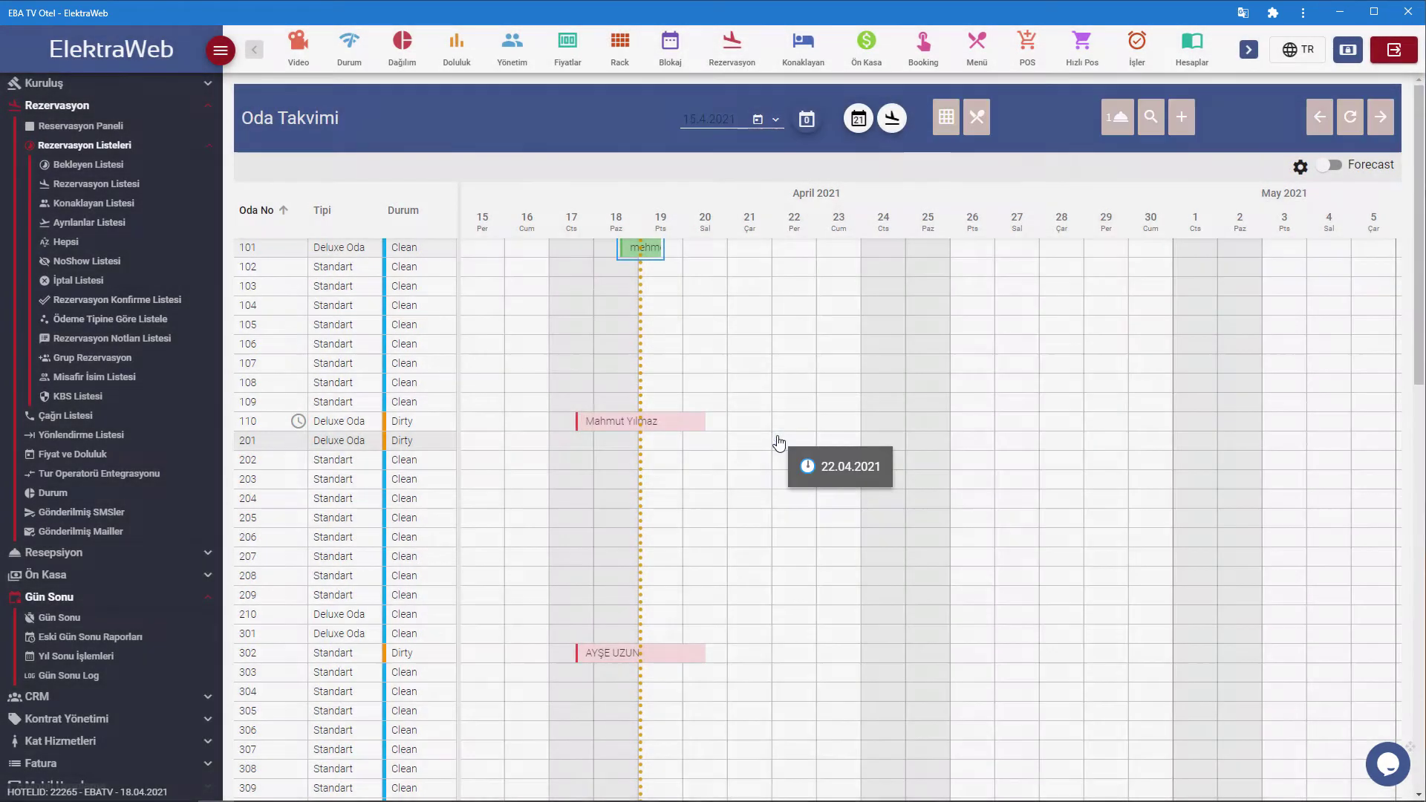
left_click(633, 248)
left_click(671, 368)
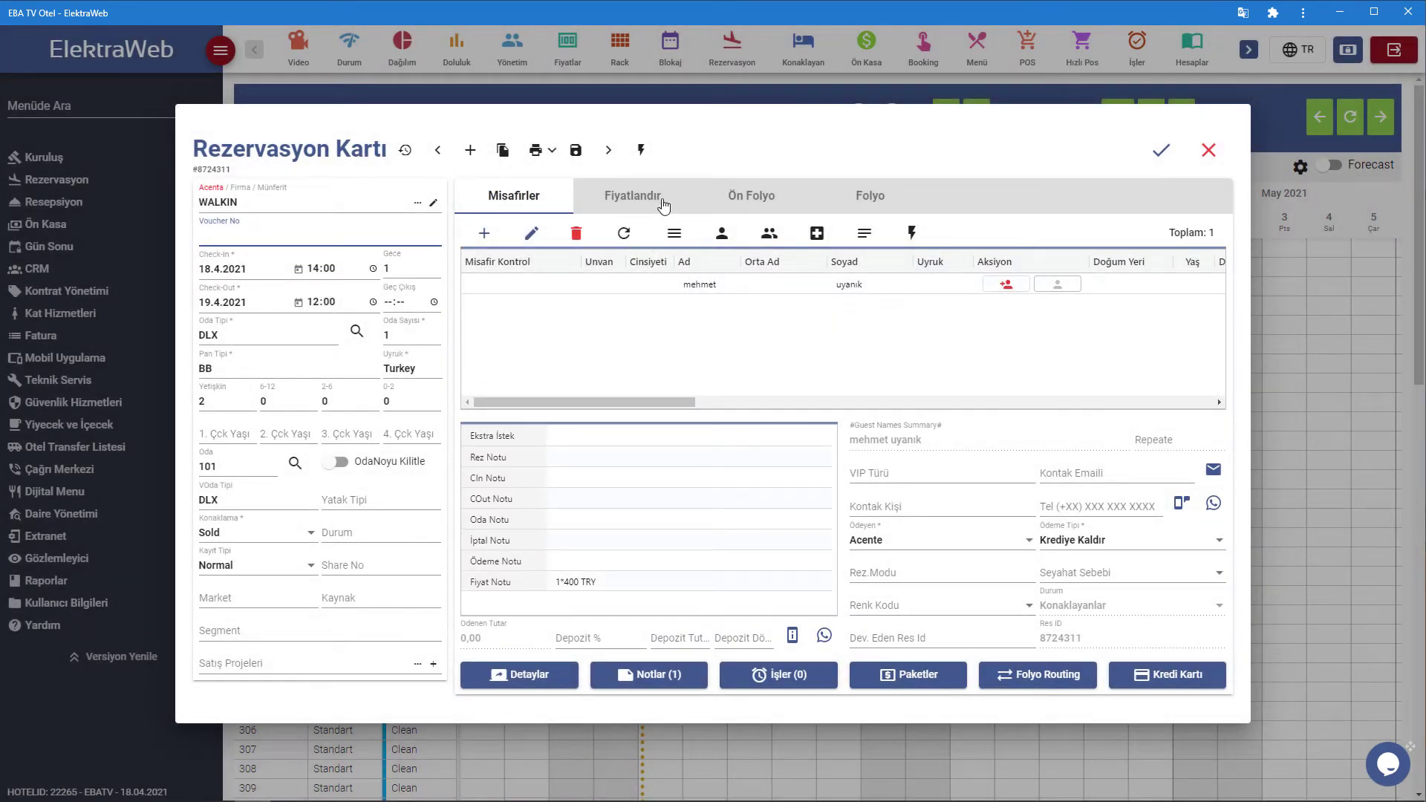
Enable Manuel Fiyat Aktif, reprice the stay at 0,00 daily and save the card.
left_click(640, 198)
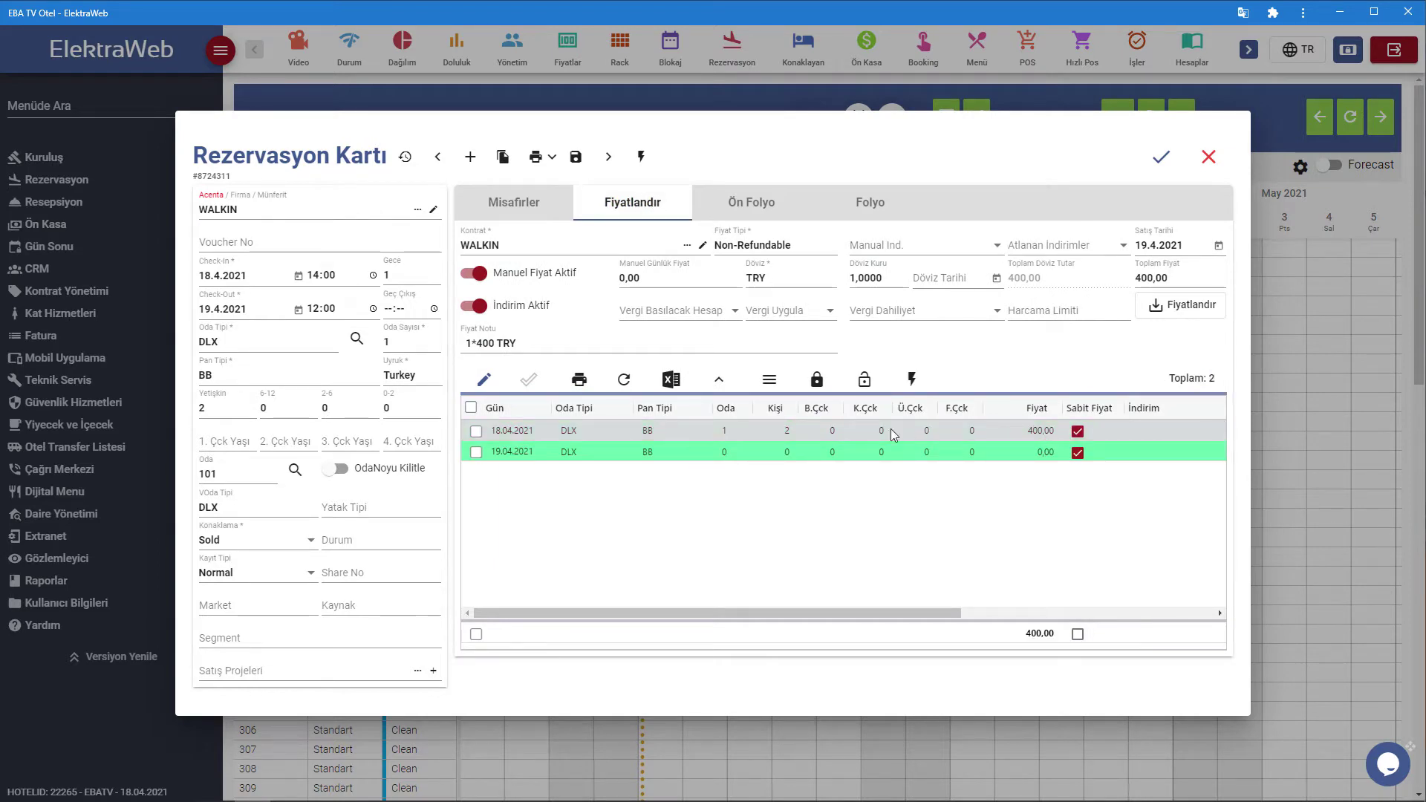
left_click(477, 274)
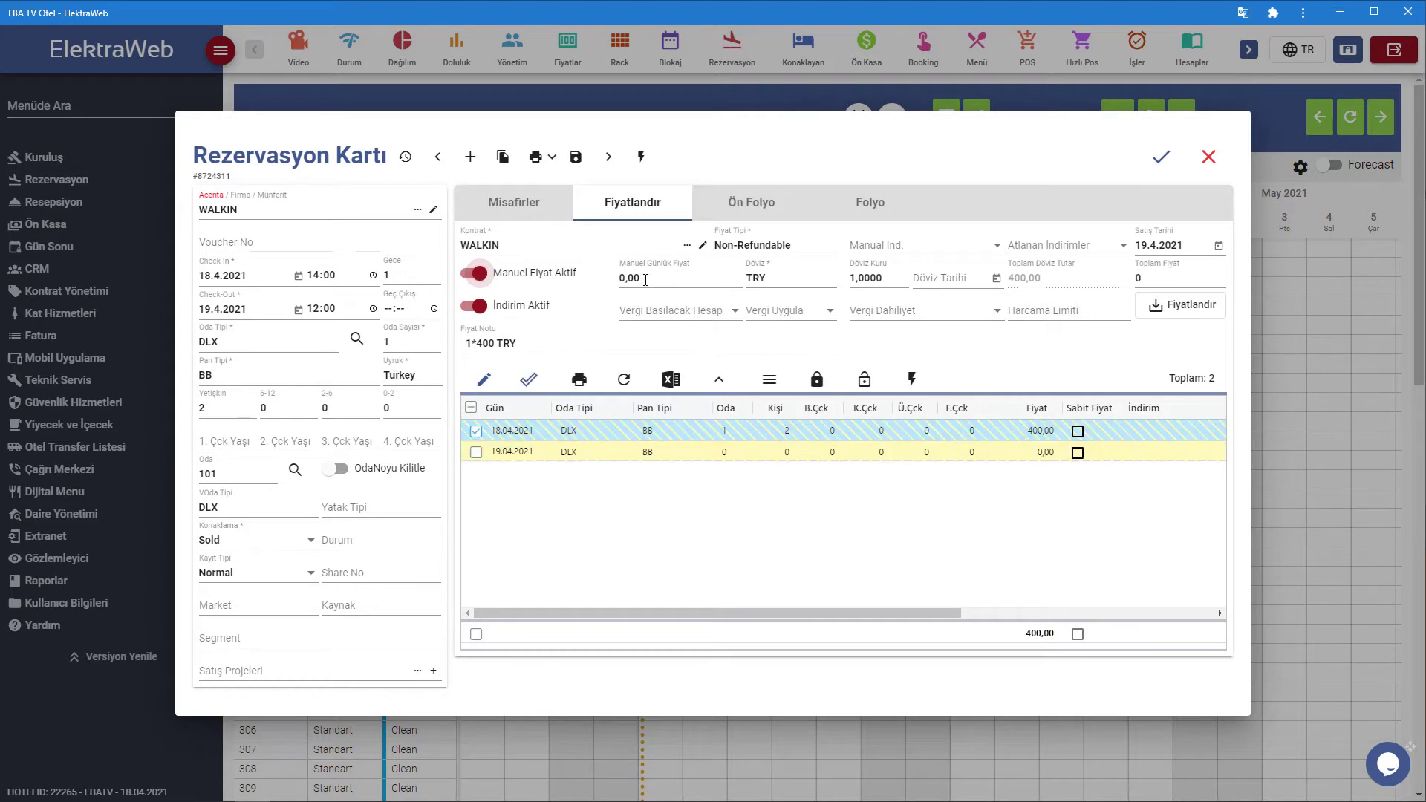
left_click(1189, 307)
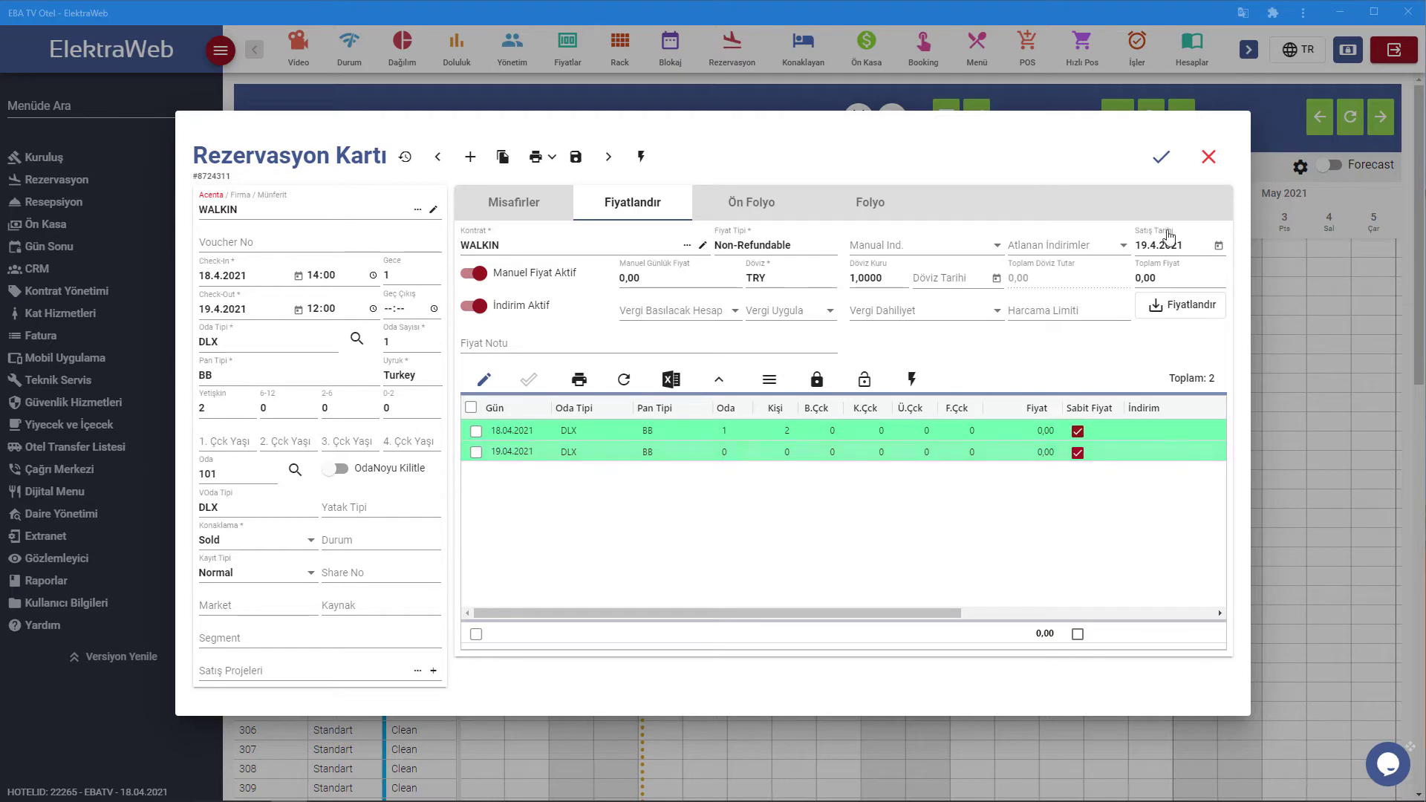
left_click(1161, 160)
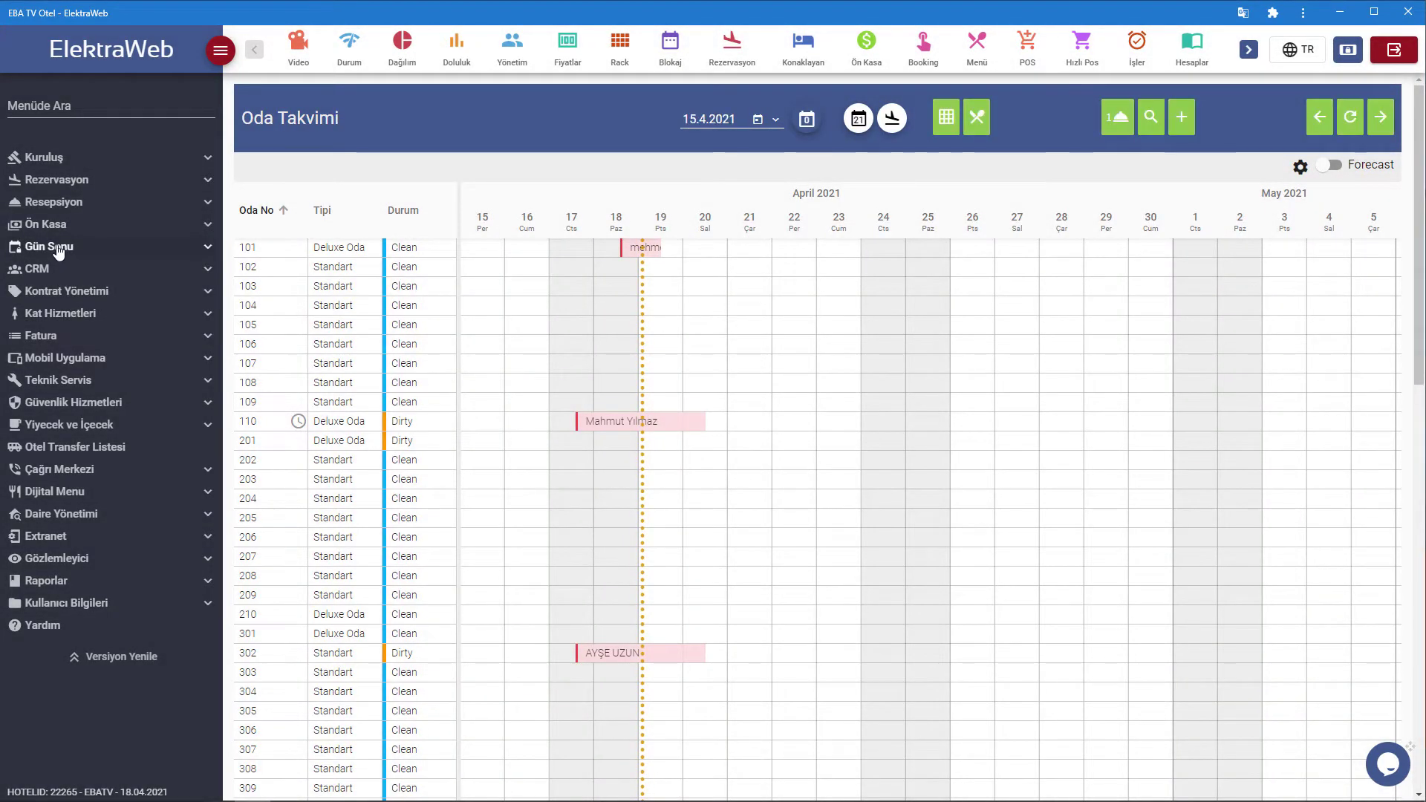
Run Gün Sonu İşlemleri and dismiss the zero-room-rate warning that halts it.
left_click(58, 248)
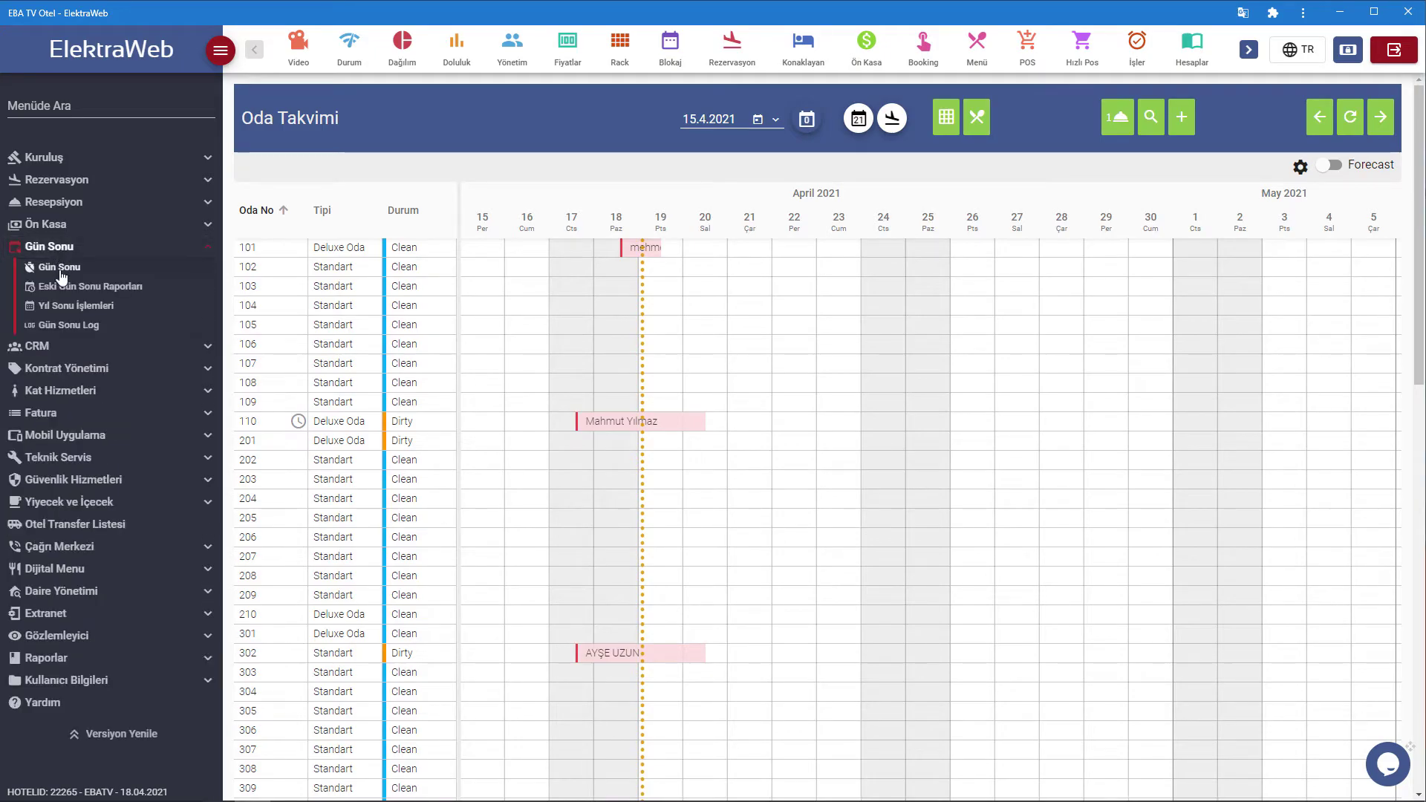
left_click(61, 269)
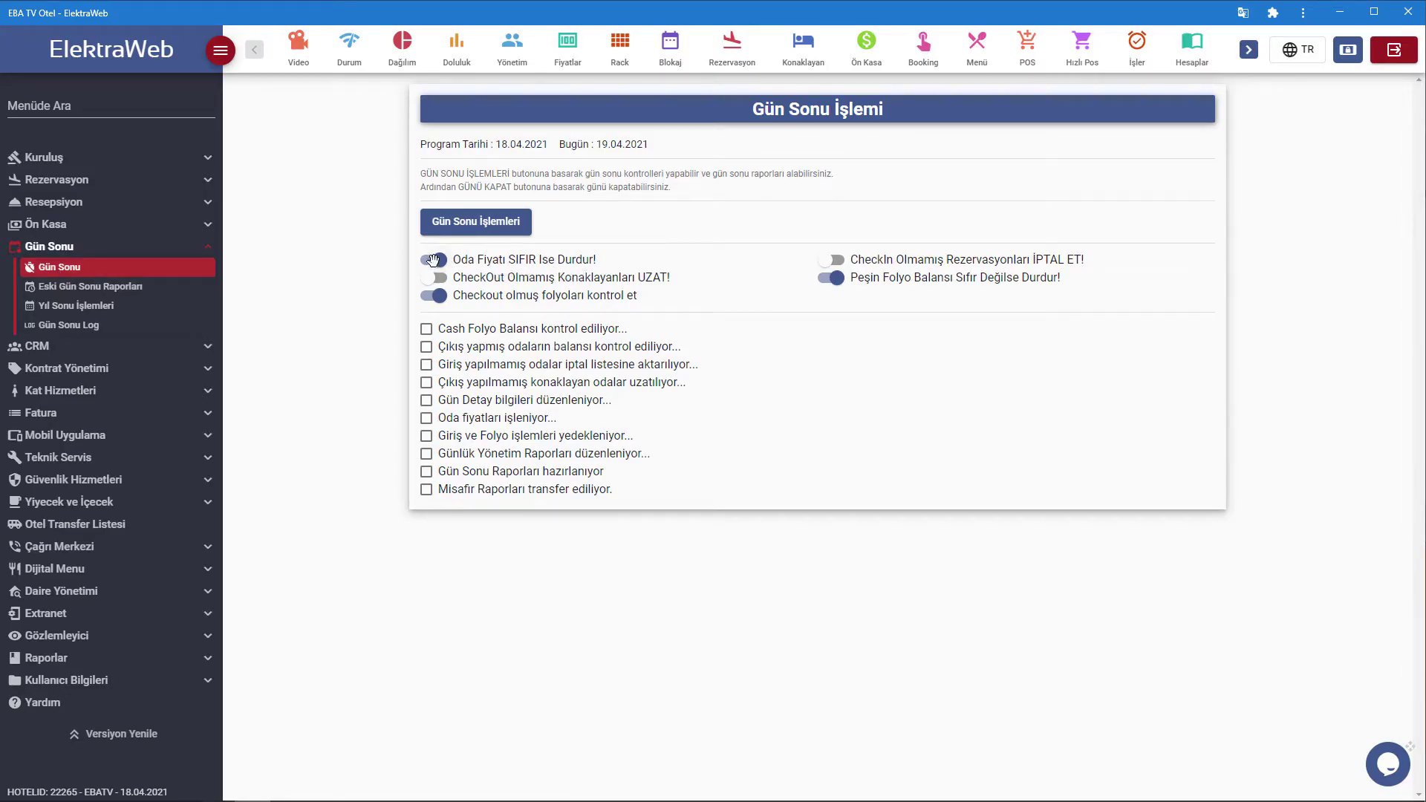
left_click(502, 228)
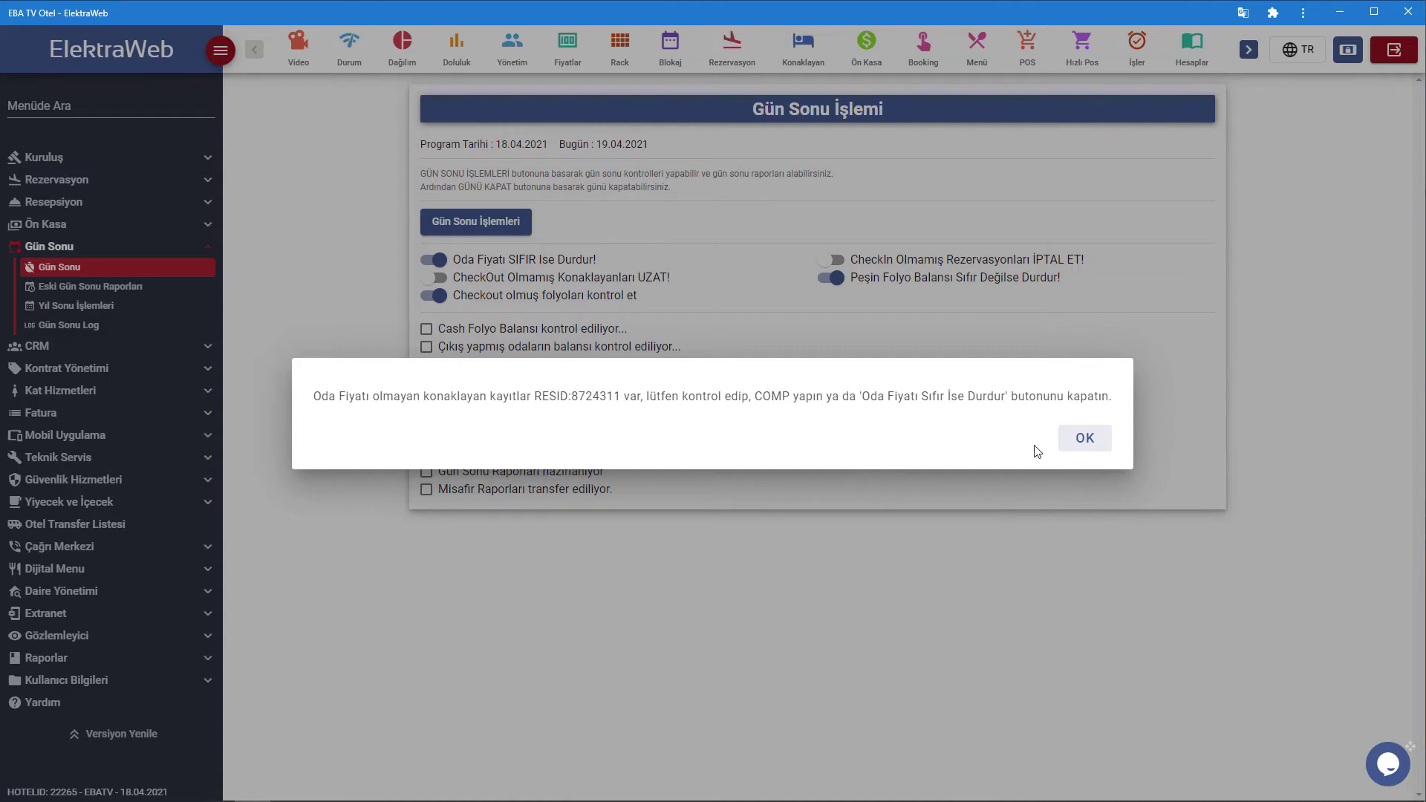
left_click(1077, 438)
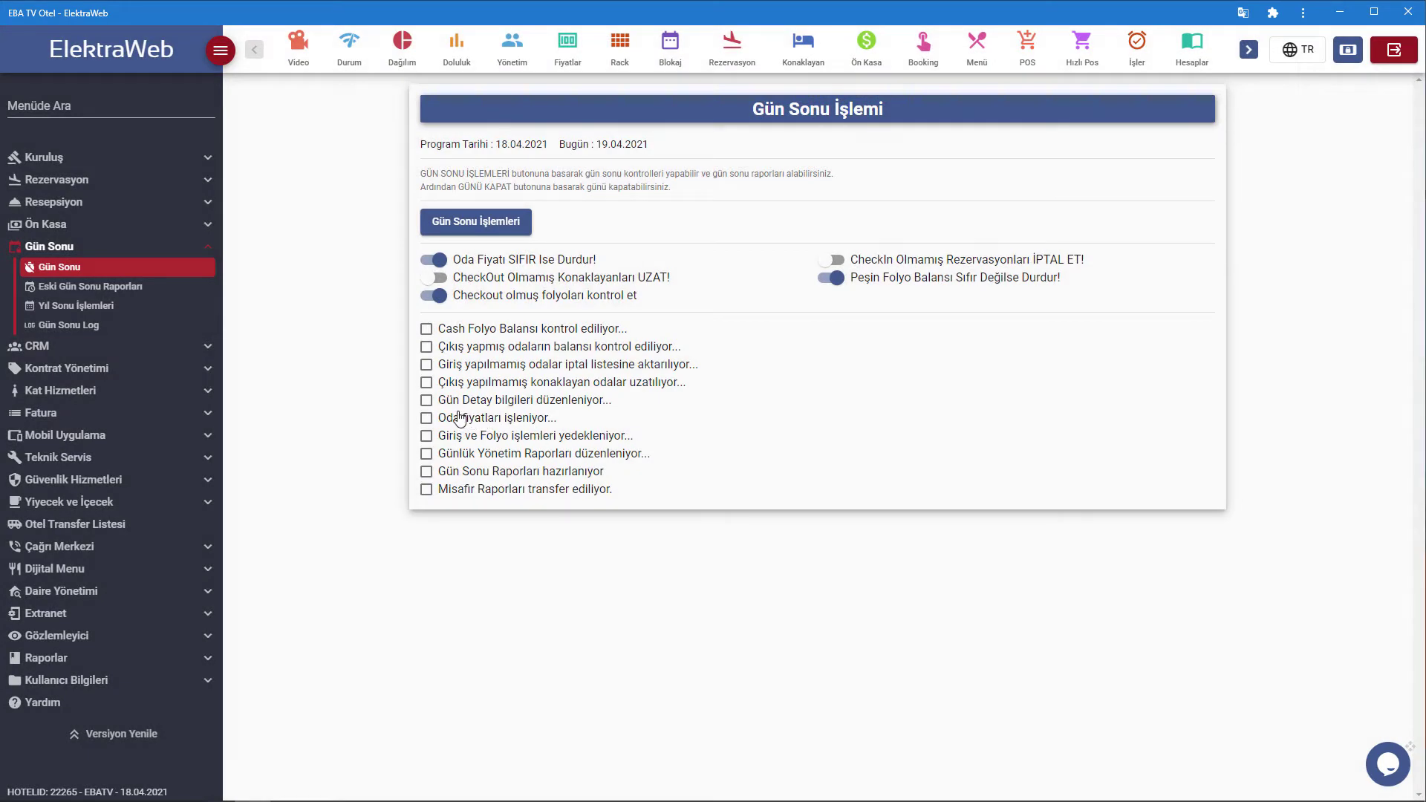
Open Resepsiyon > Rezervasyon Listeleri > Konaklayan Listesi and select room 101's 0,00-rate stay.
left_click(109, 208)
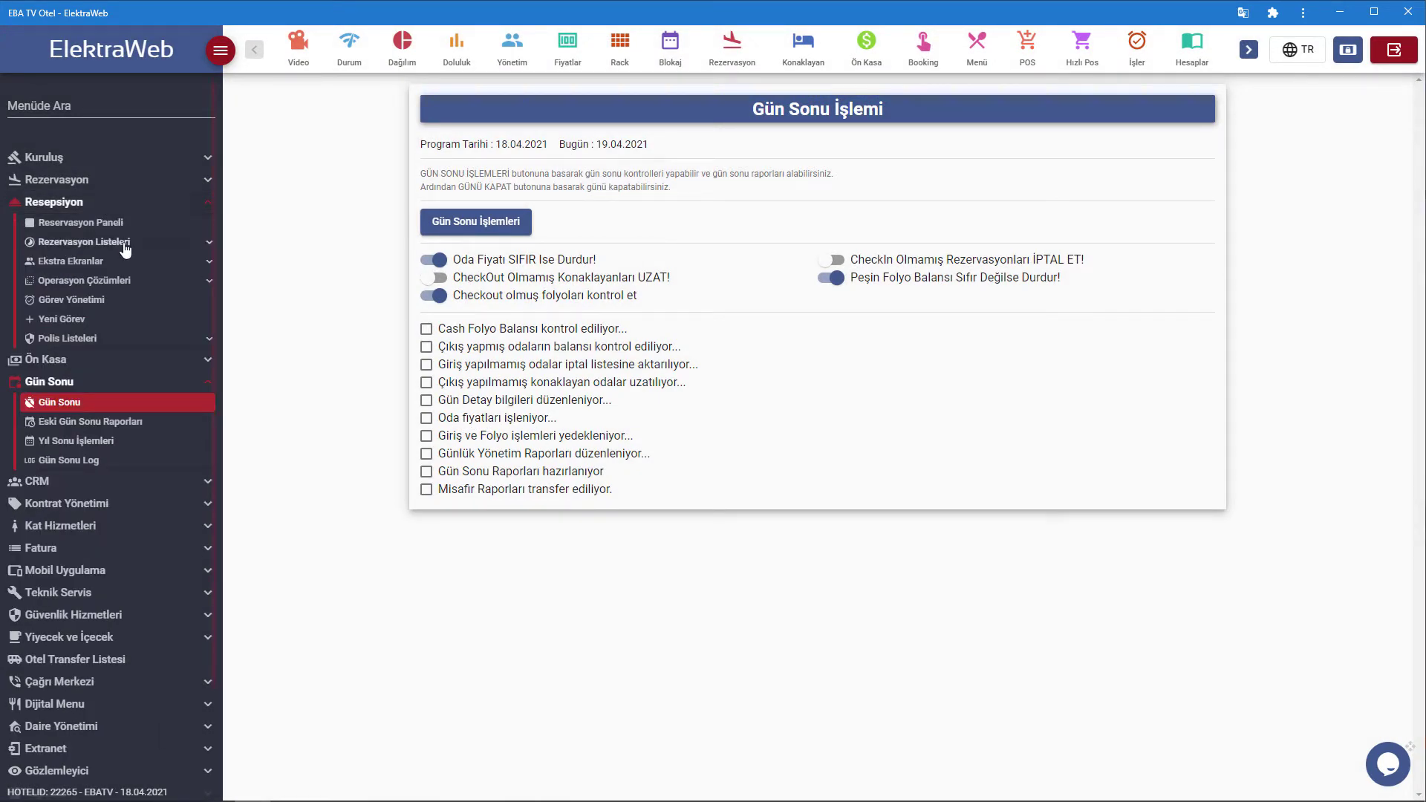
left_click(123, 243)
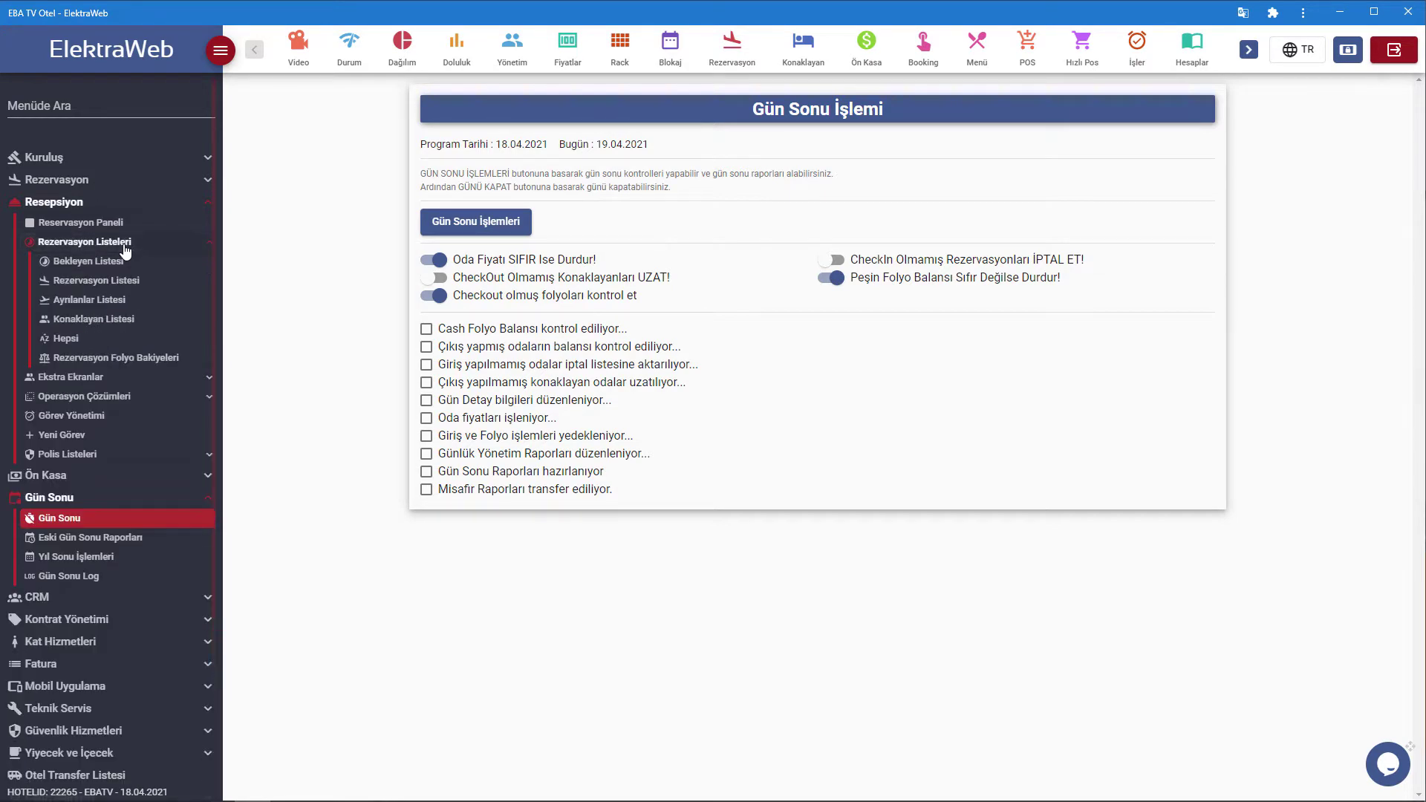
left_click(104, 323)
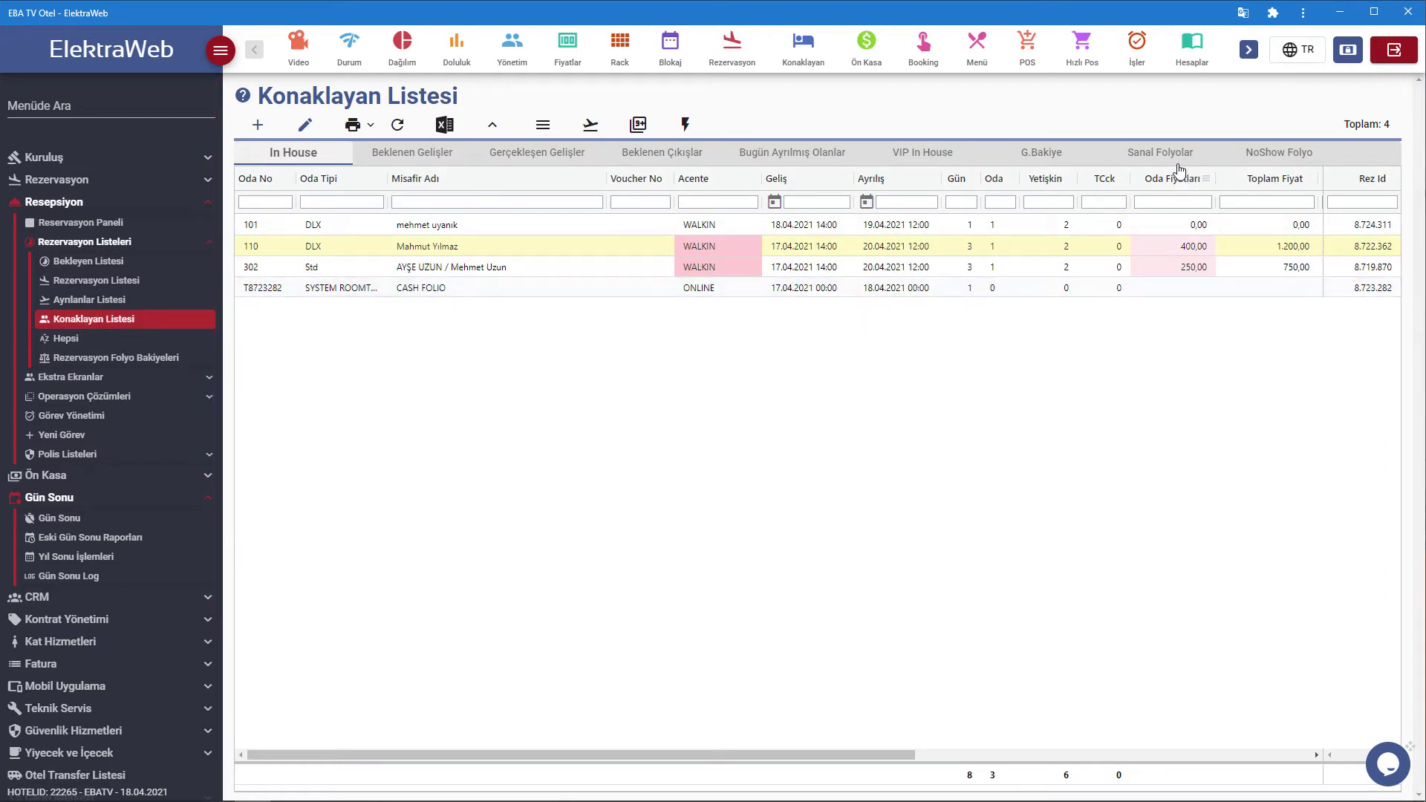
left_click(1166, 226)
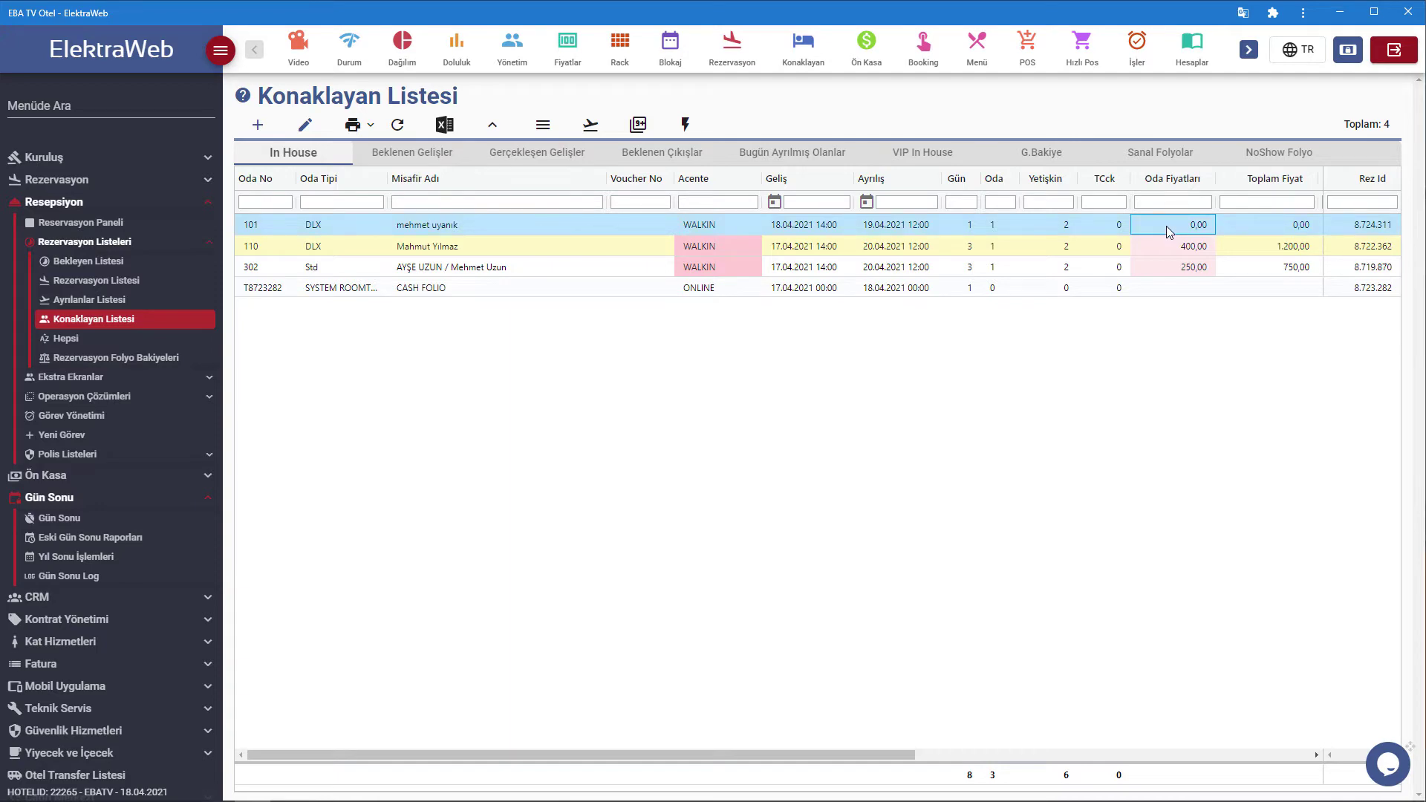
In room 101's card, turn off manual and fixed pricing, reprice to 400,00 and save.
double_click(1166, 226)
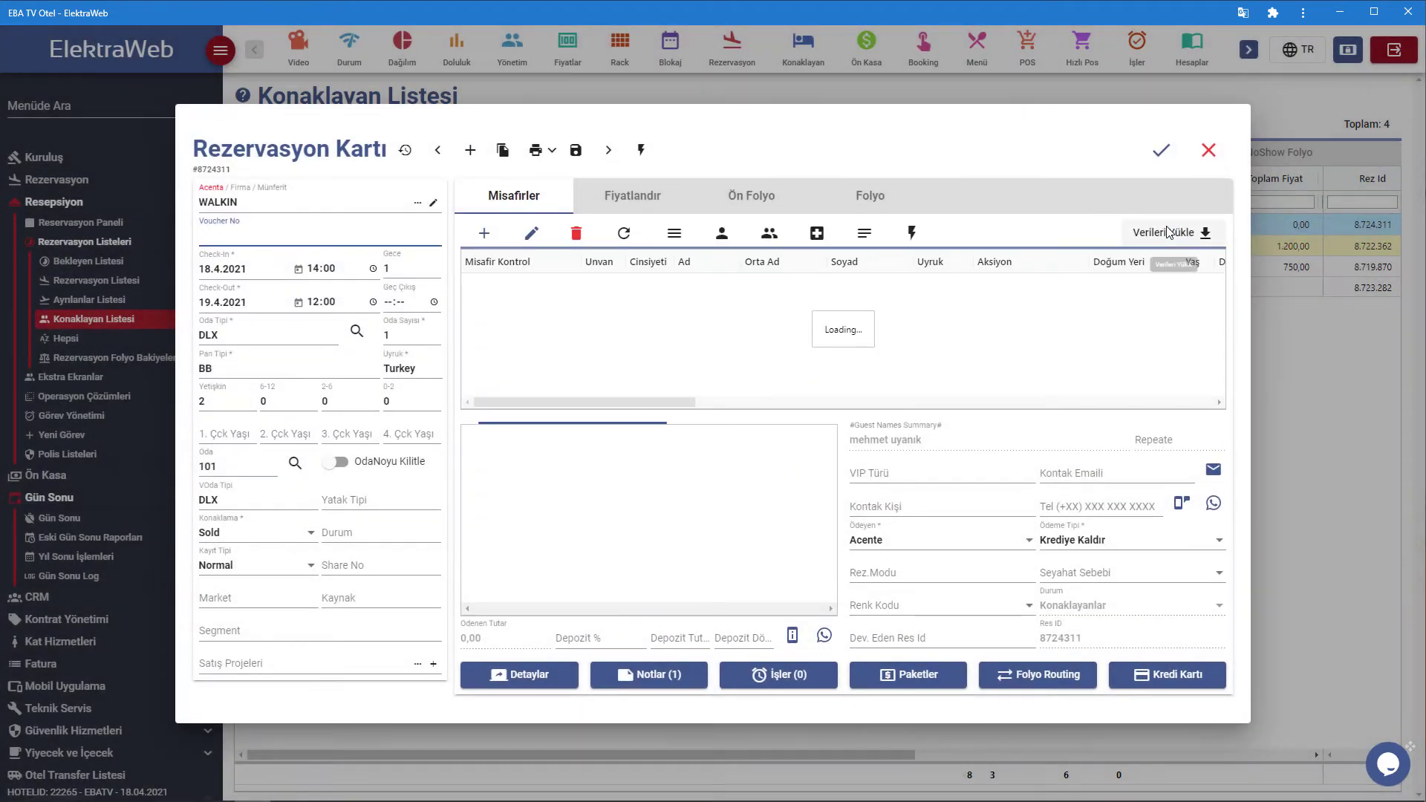
left_click(621, 198)
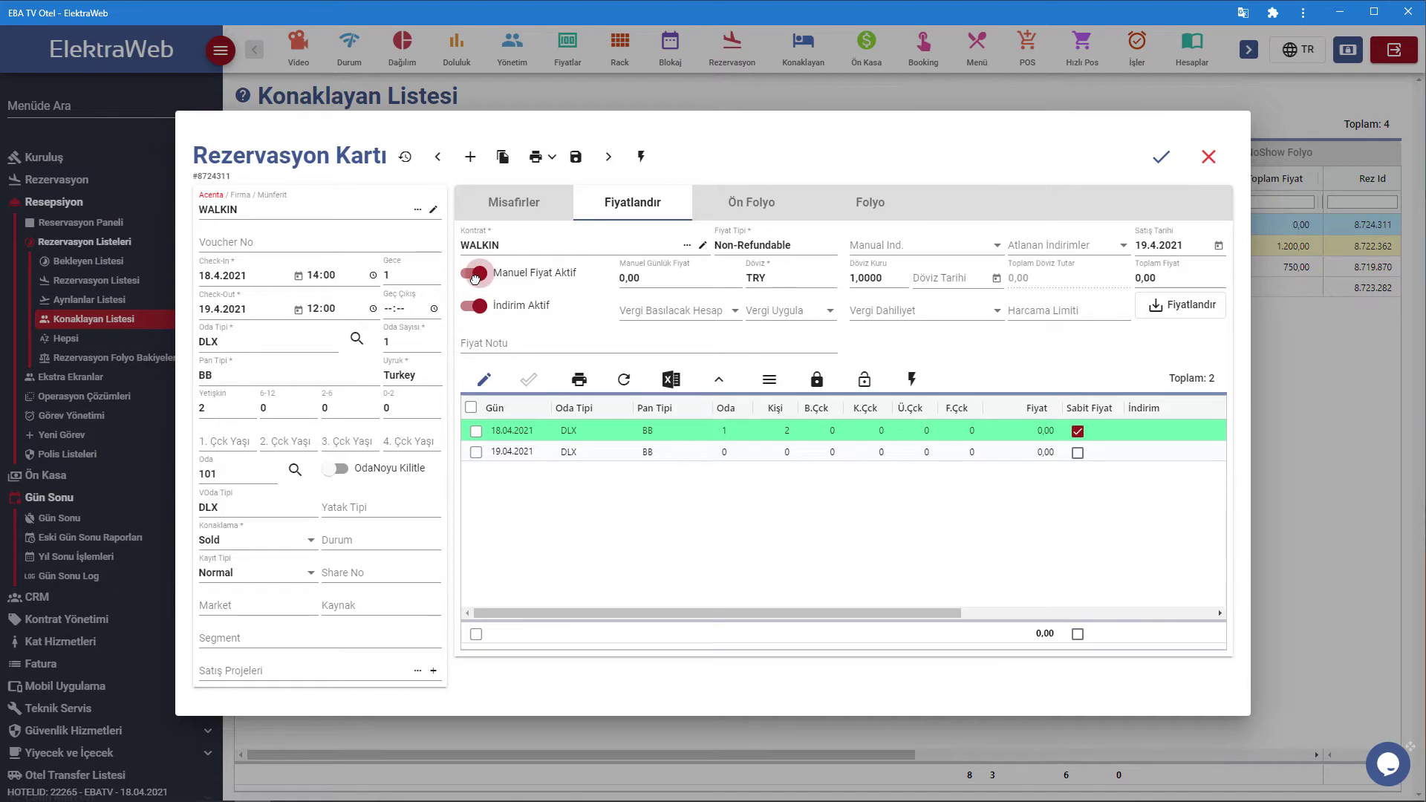
left_click(475, 278)
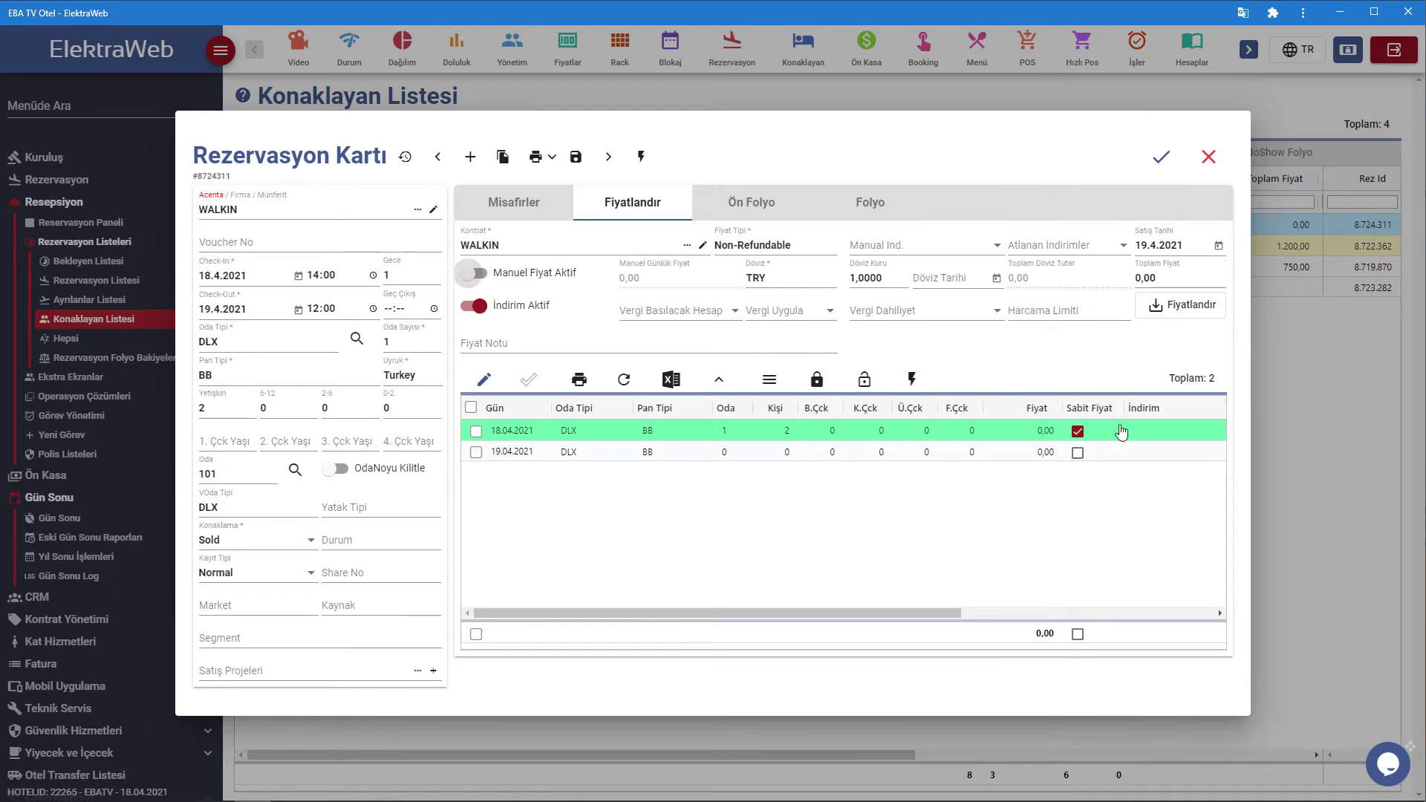
left_click(1077, 430)
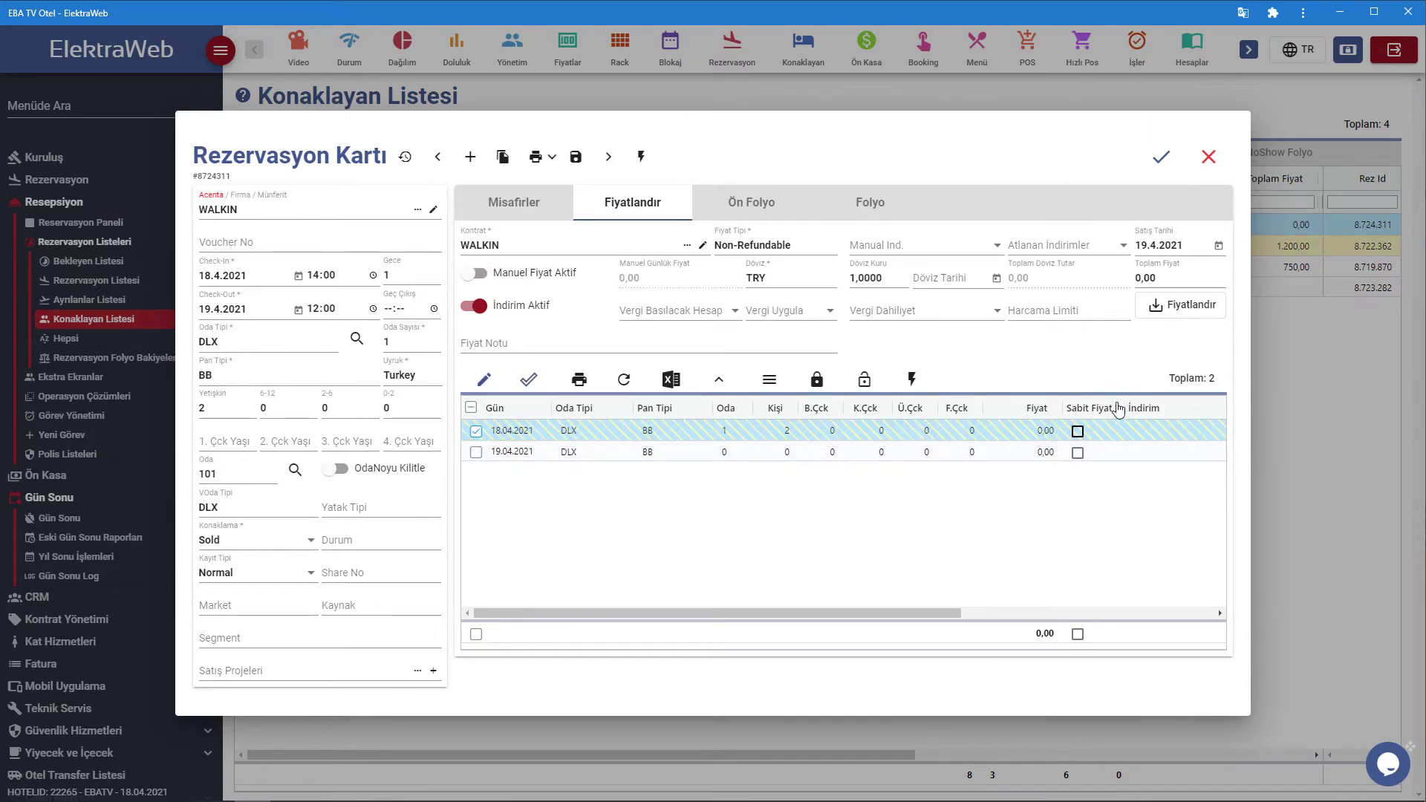
left_click(1180, 312)
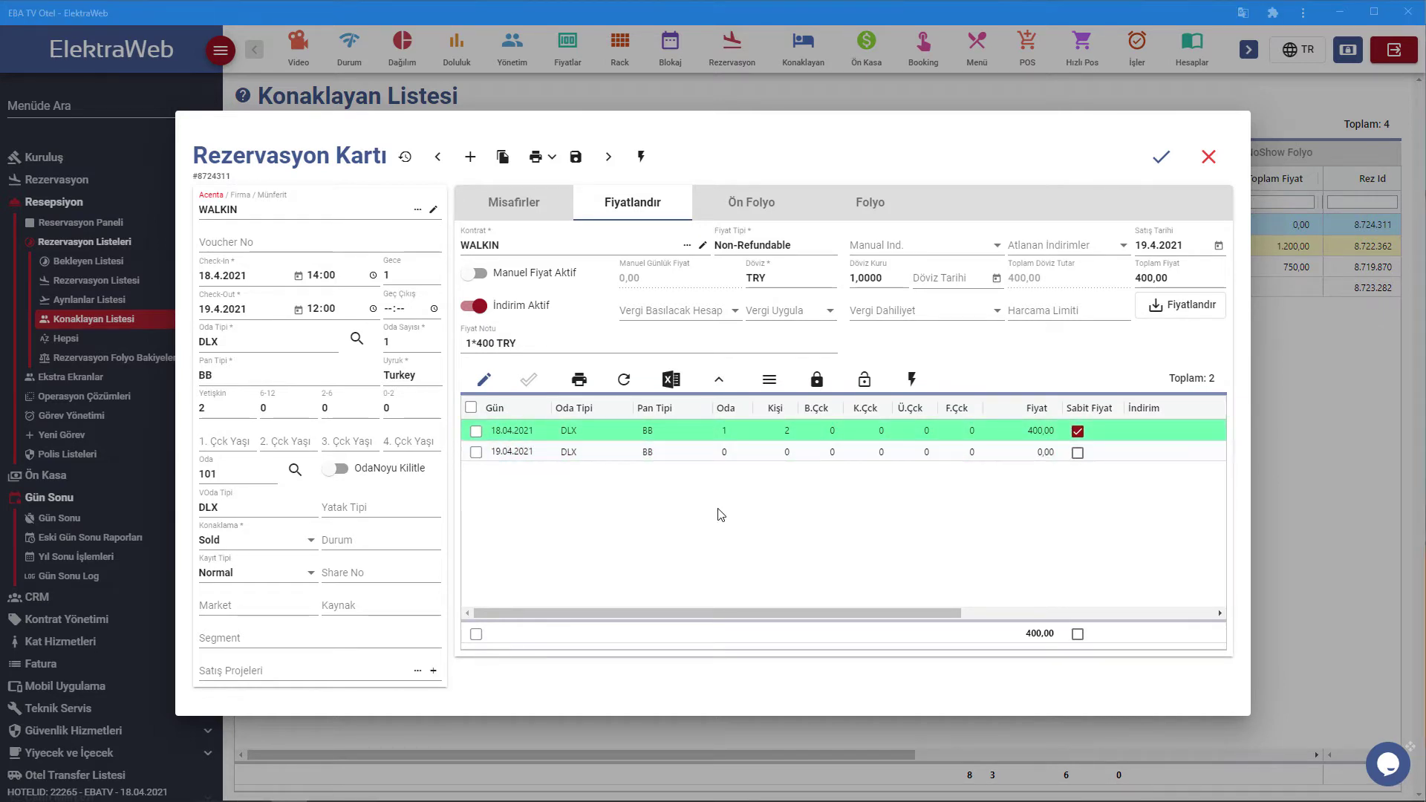
left_click(1159, 163)
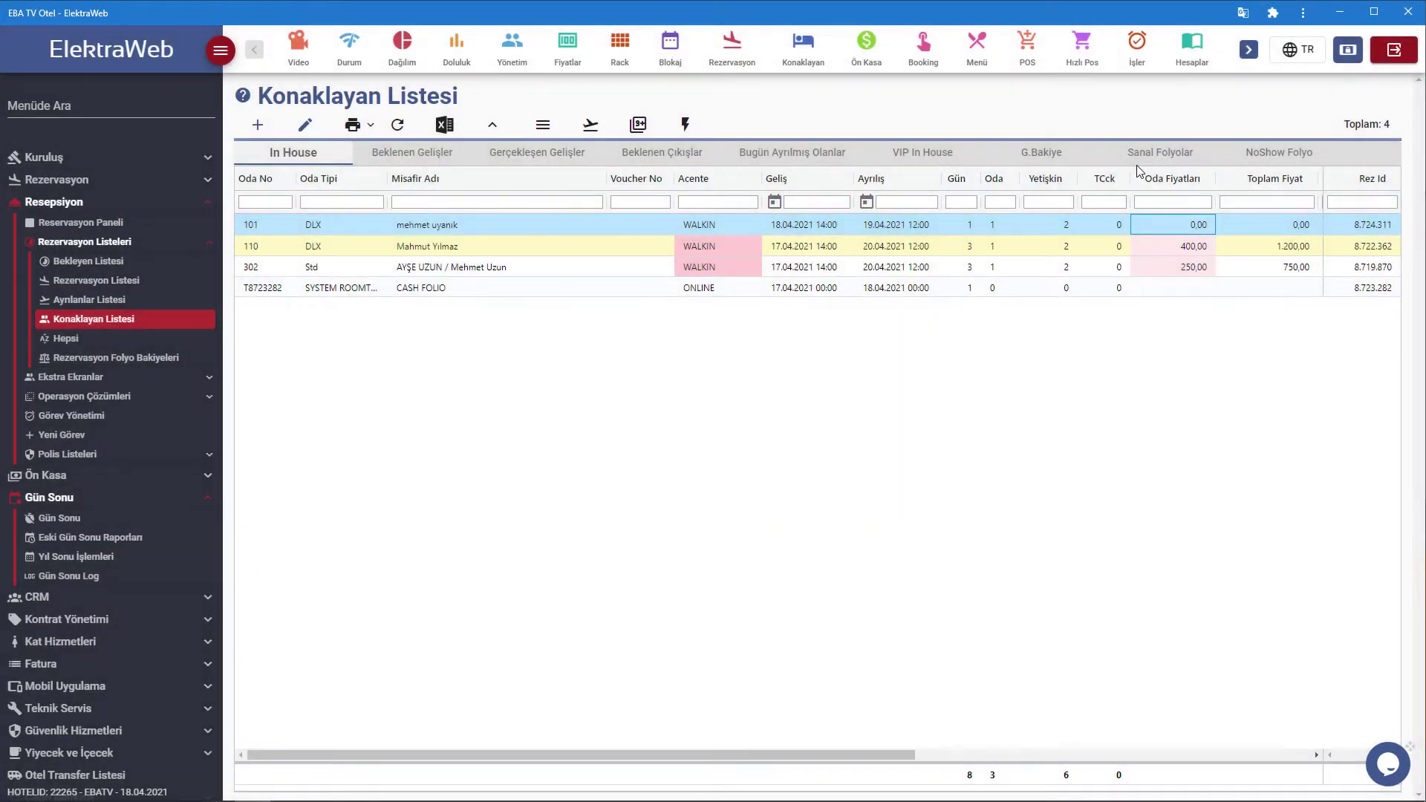
Reopen the Gün Sonu İşlemi page from the Gün Sonu sidebar menu.
left_click(77, 499)
left_click(77, 499)
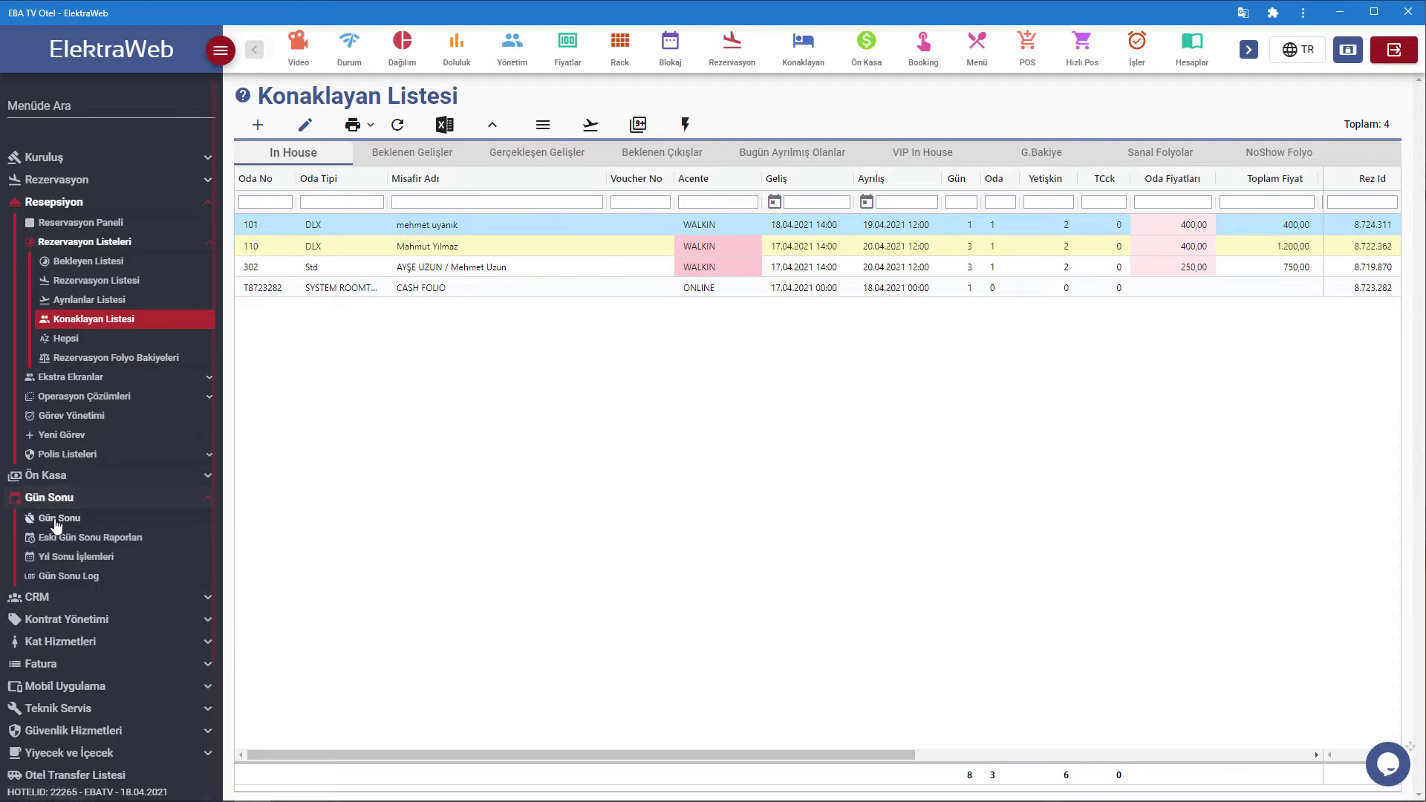
left_click(60, 519)
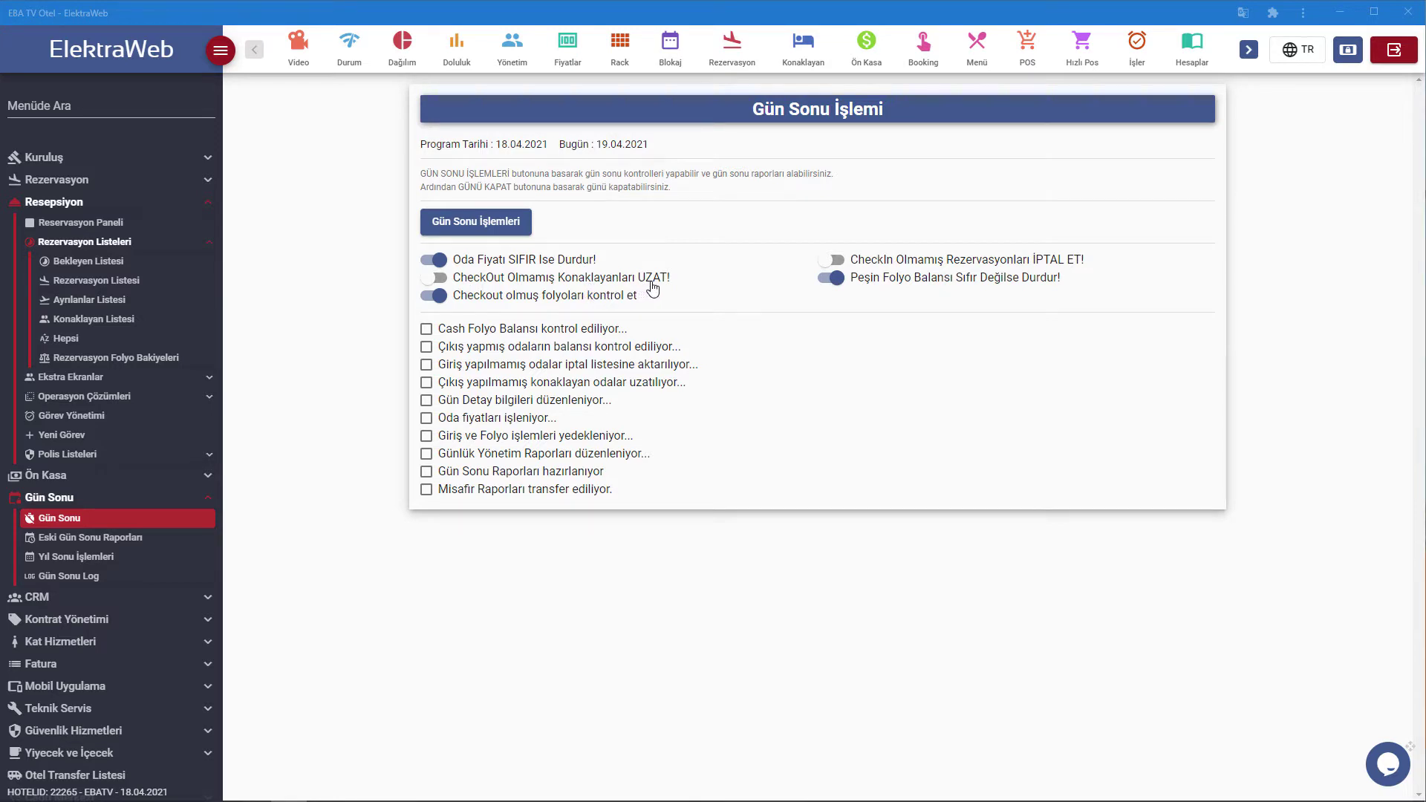
Toggle CheckOut Olmamış Konaklayanları UZAT on and back off, then open Rezervasyon Paneli.
left_click(432, 279)
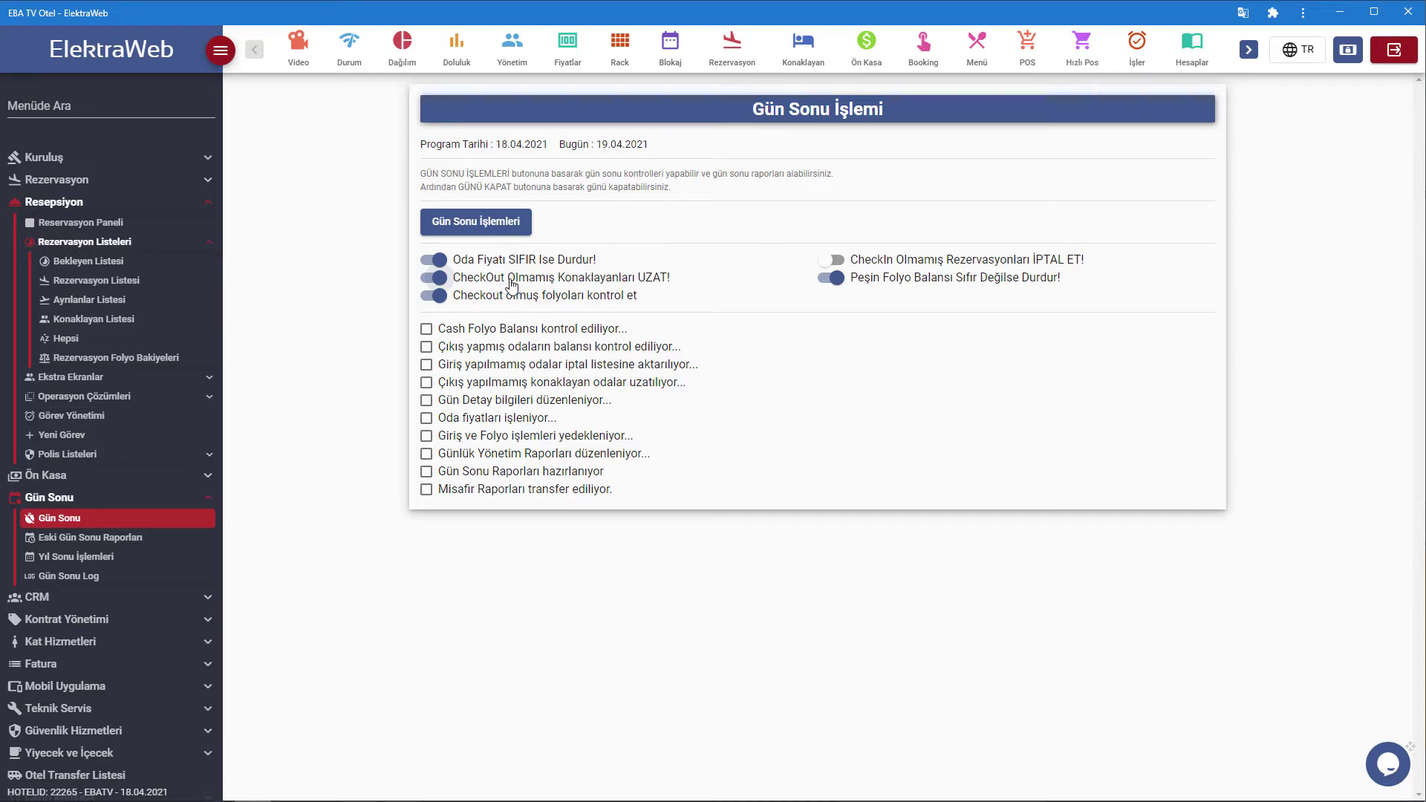
left_click(442, 281)
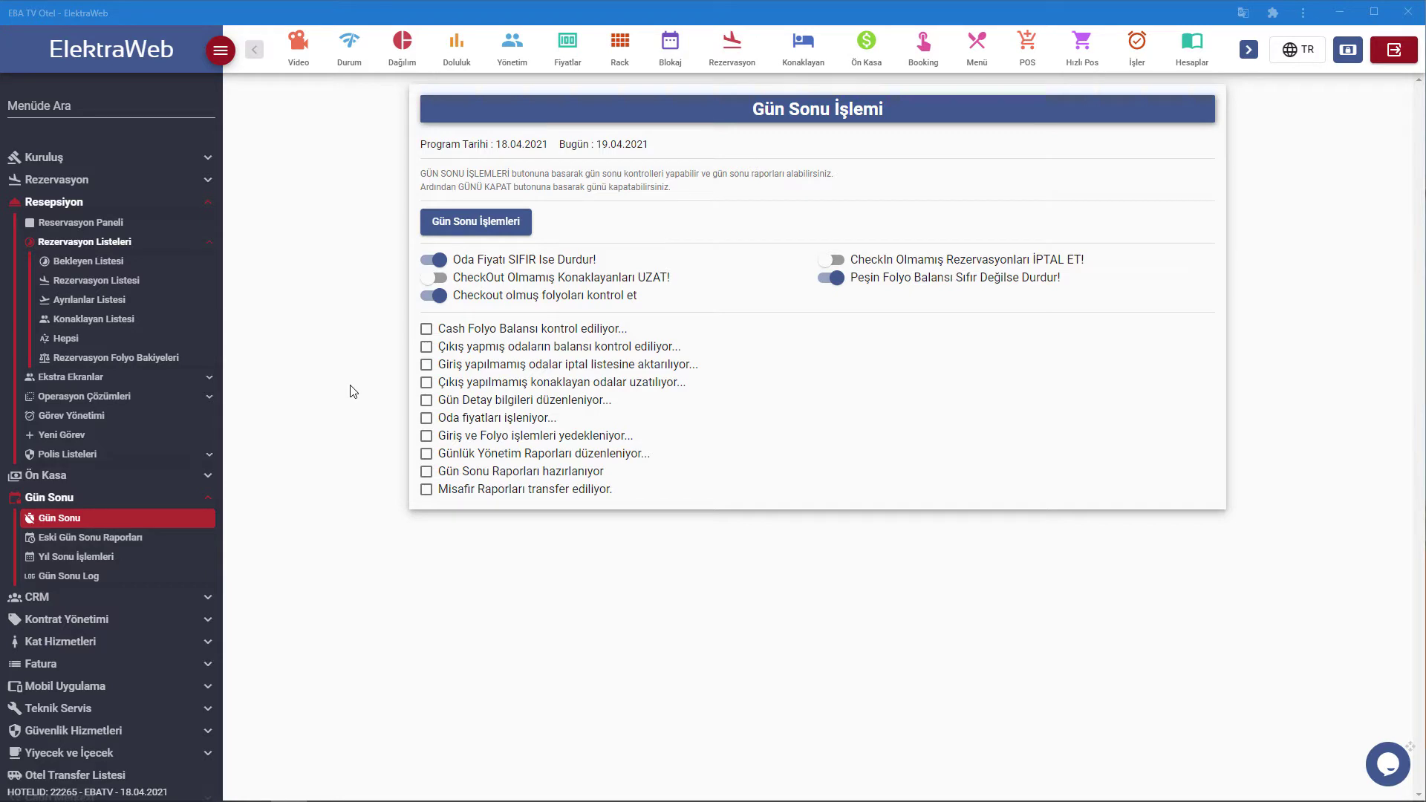
left_click(79, 176)
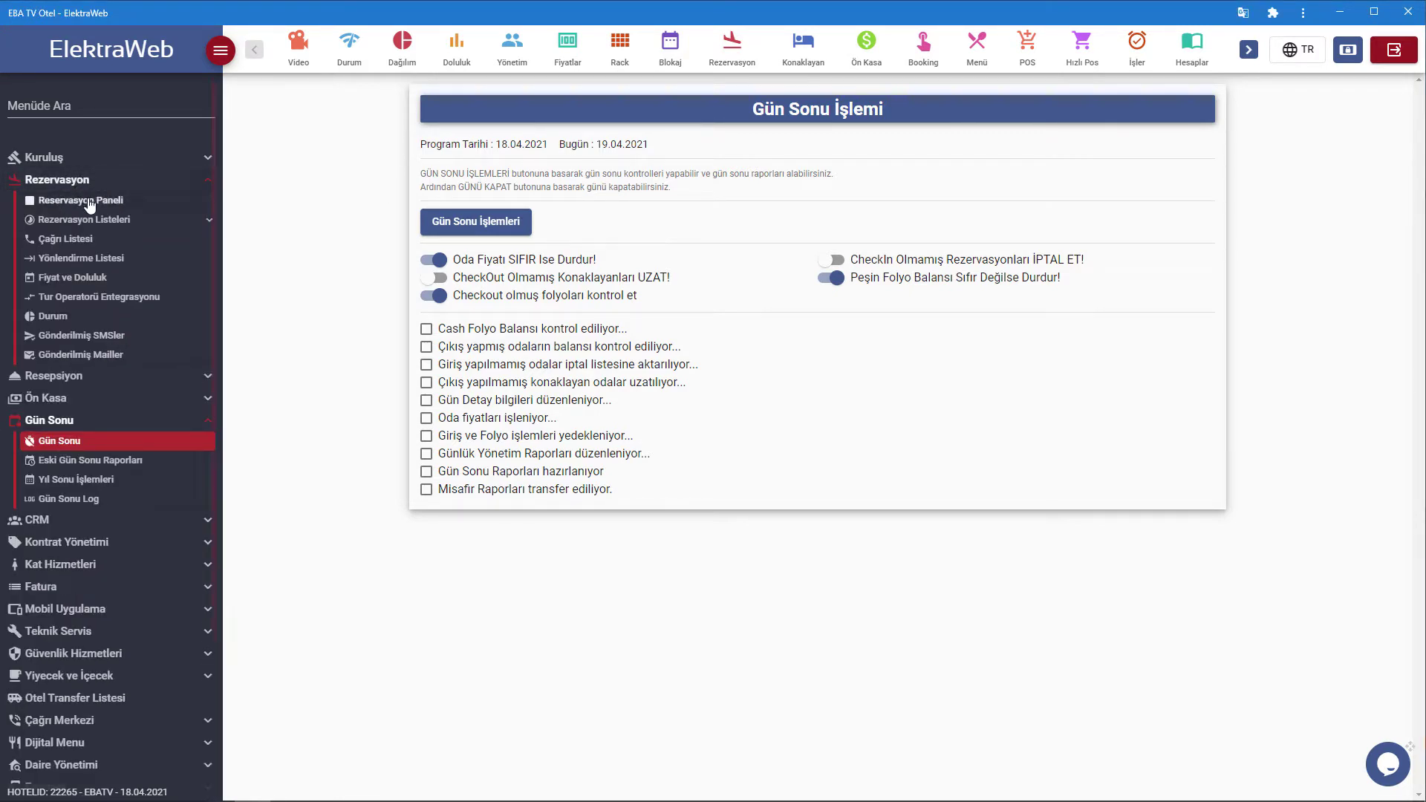
left_click(100, 220)
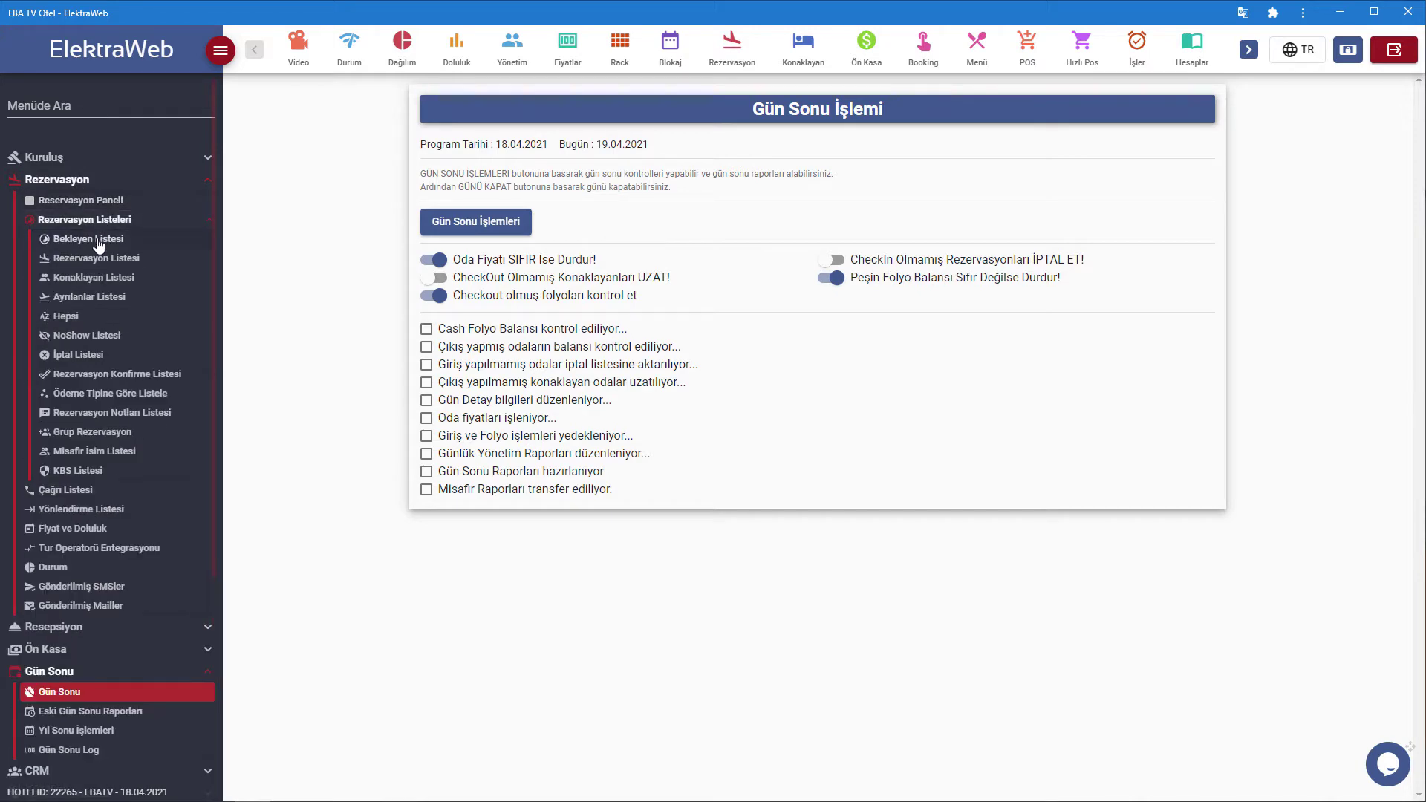
left_click(94, 202)
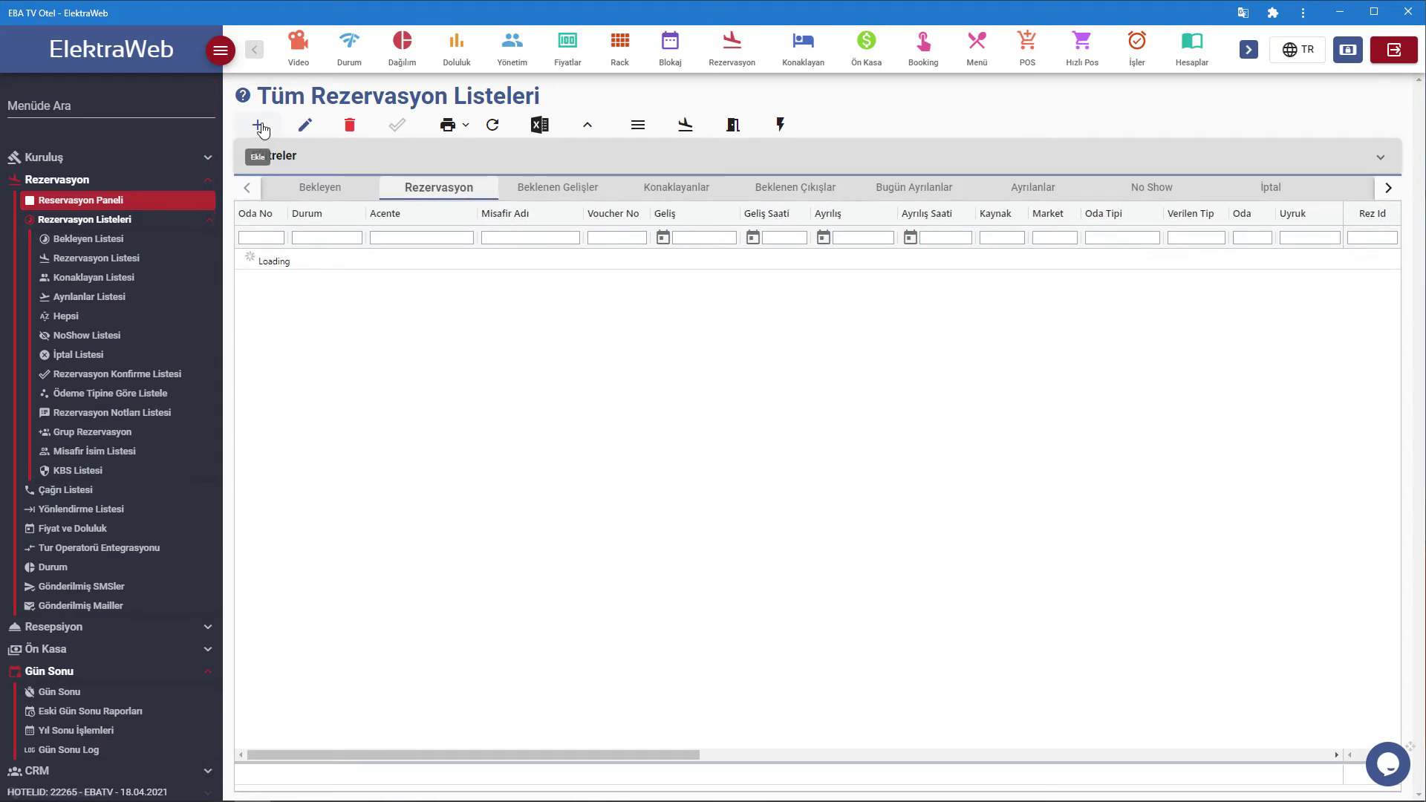
Start a new reservation checking out 18.4.2021 with Std room type and BB board.
left_click(259, 127)
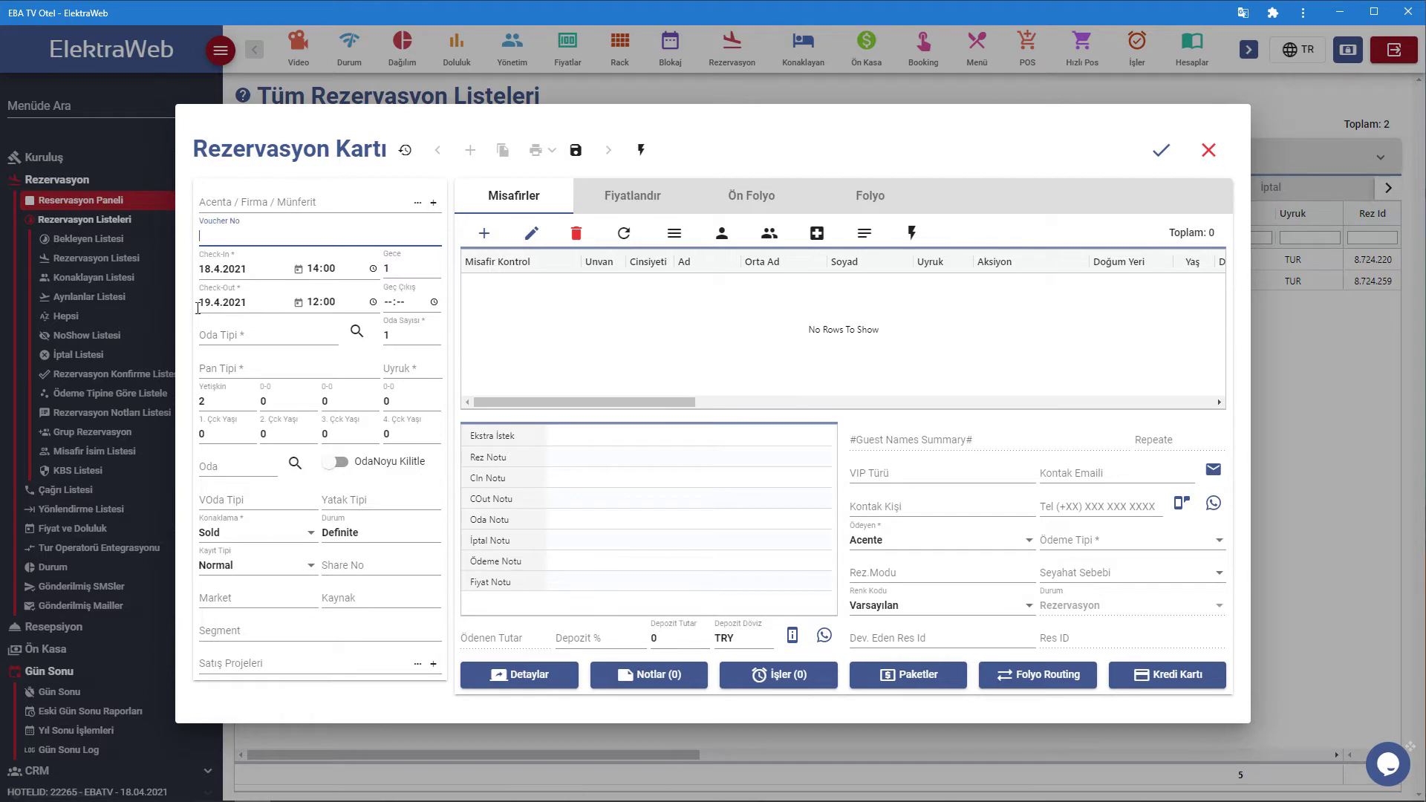
left_click(298, 303)
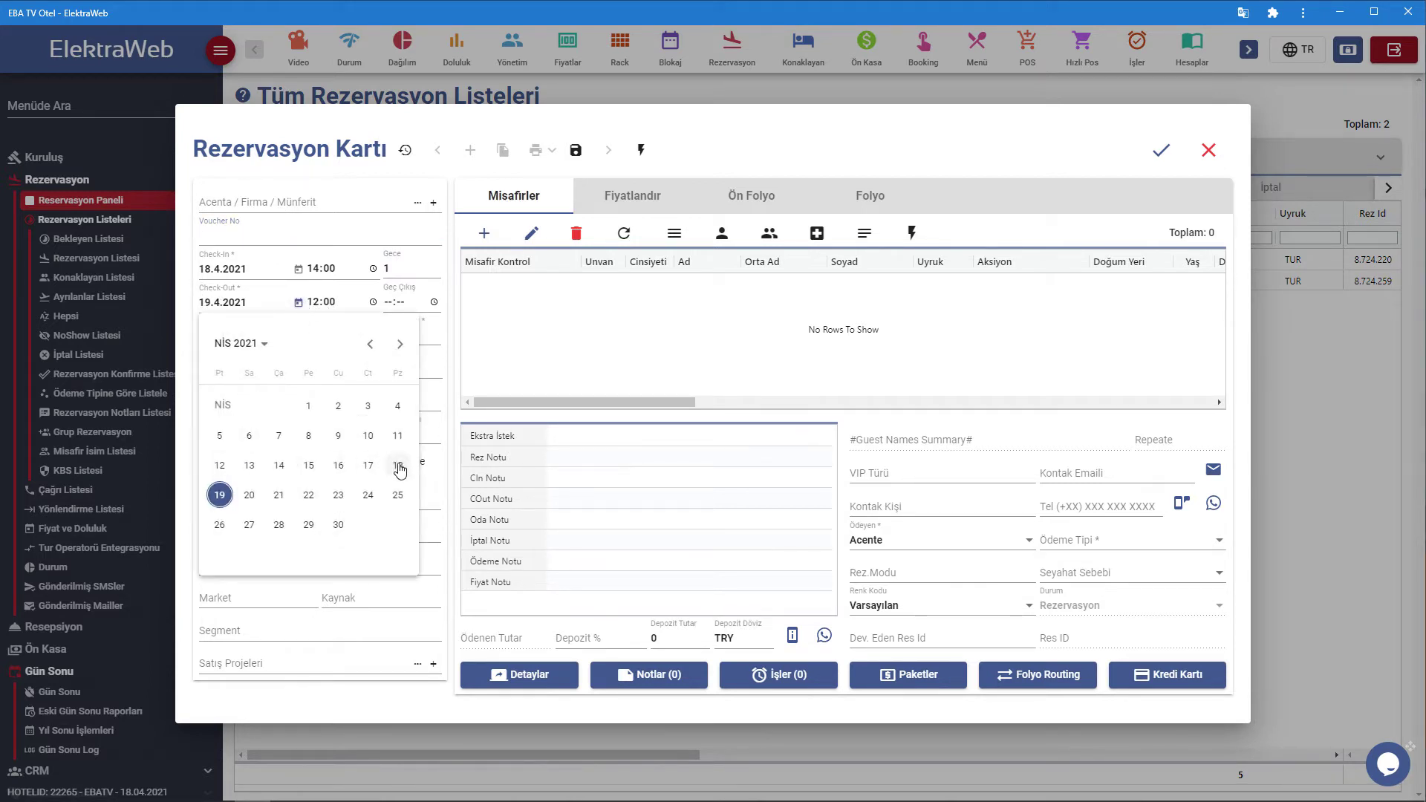
left_click(399, 467)
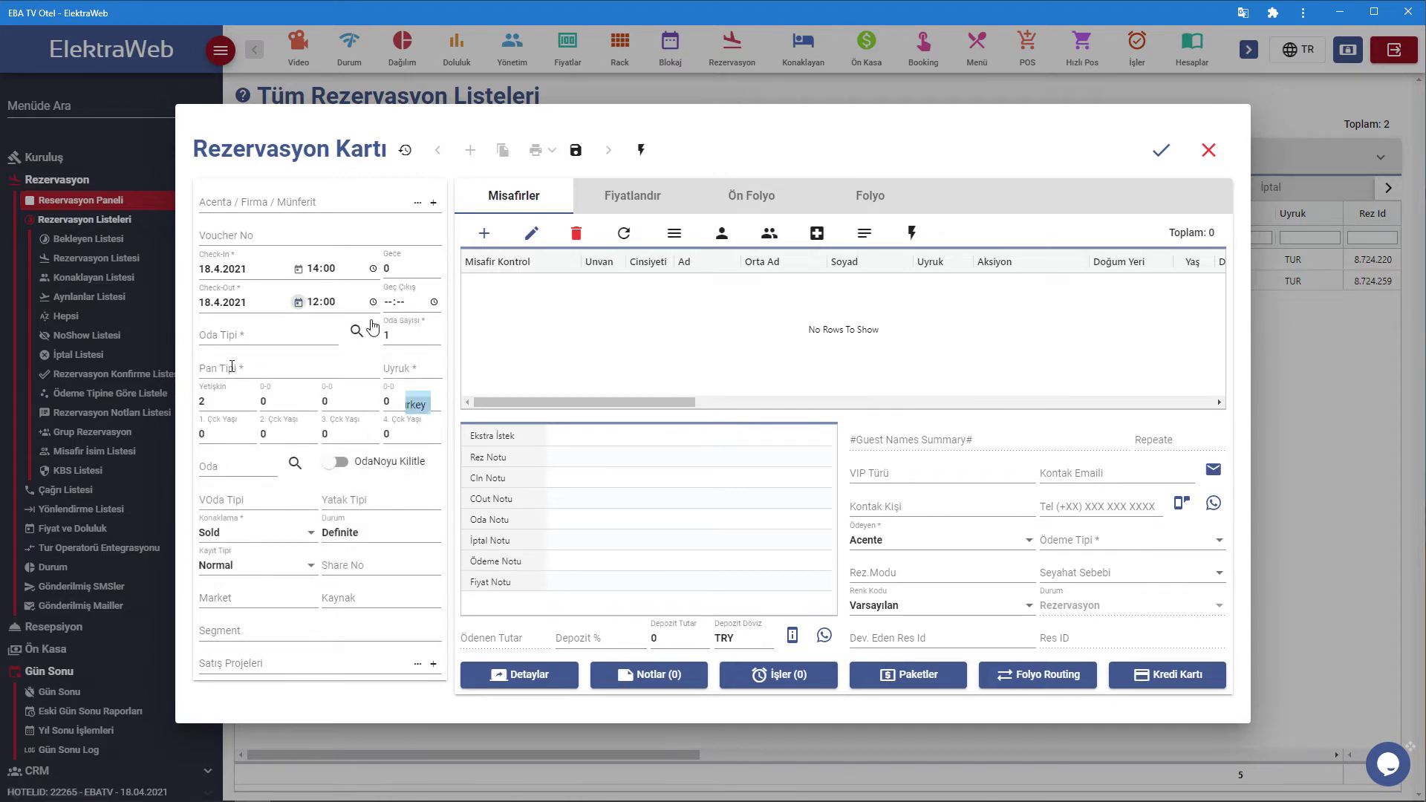
left_click(239, 336)
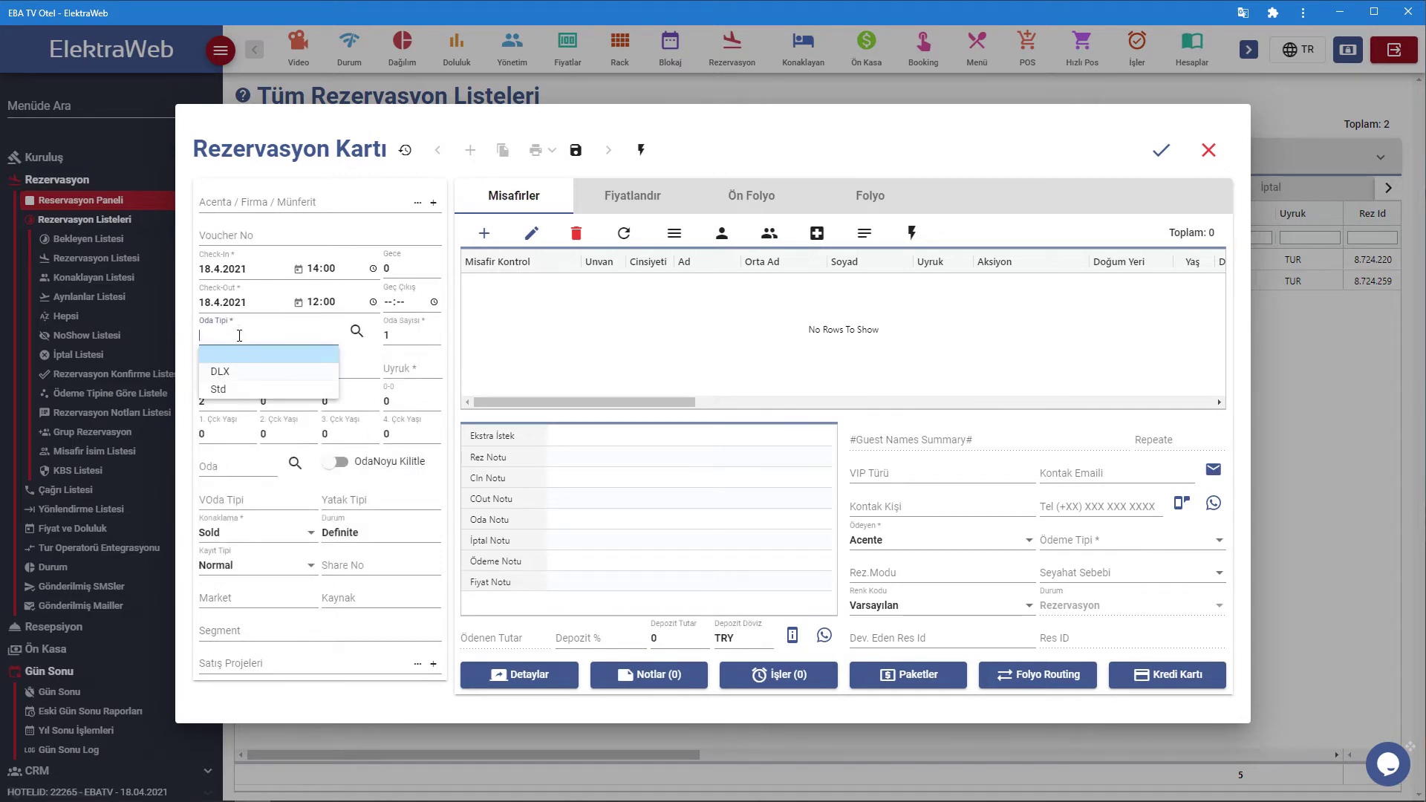
left_click(238, 386)
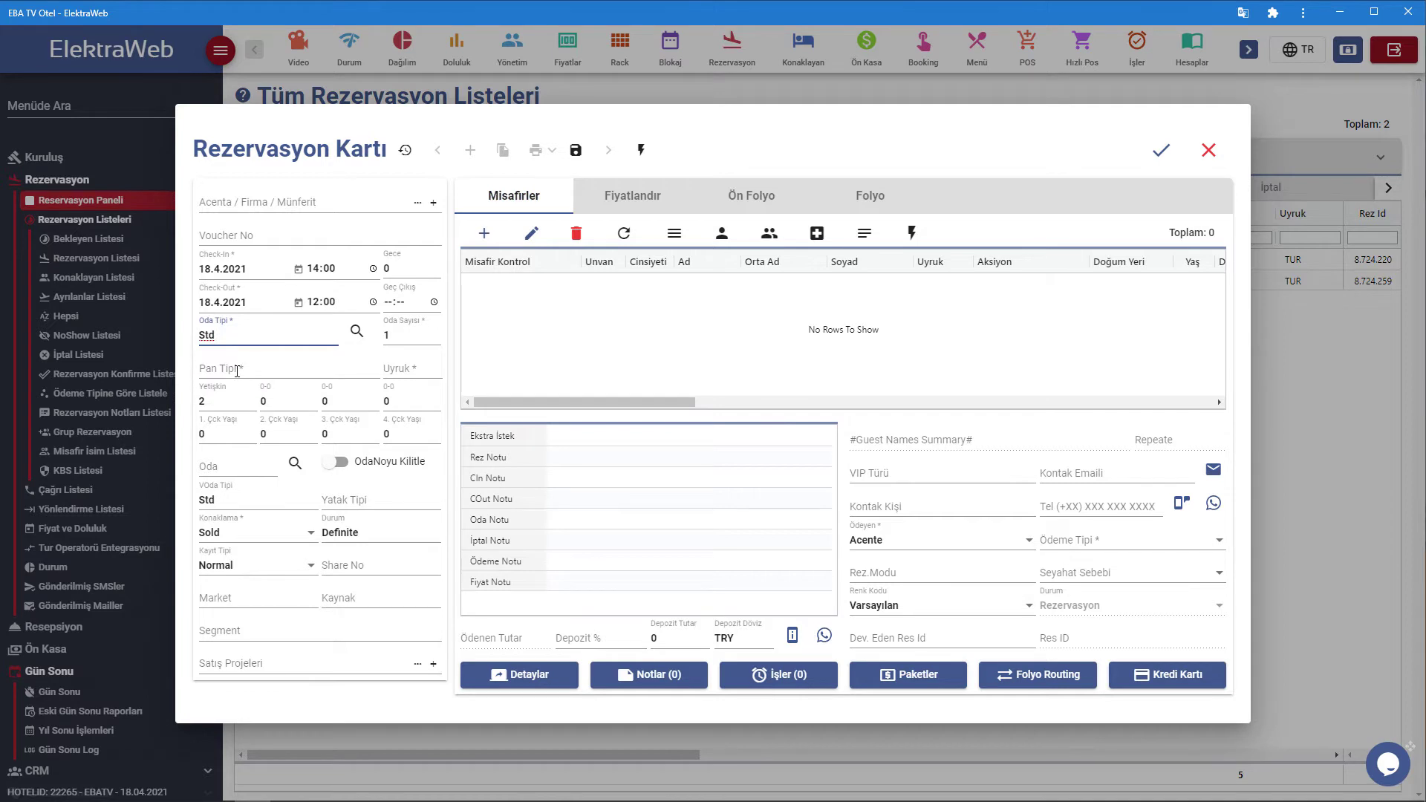
left_click(237, 370)
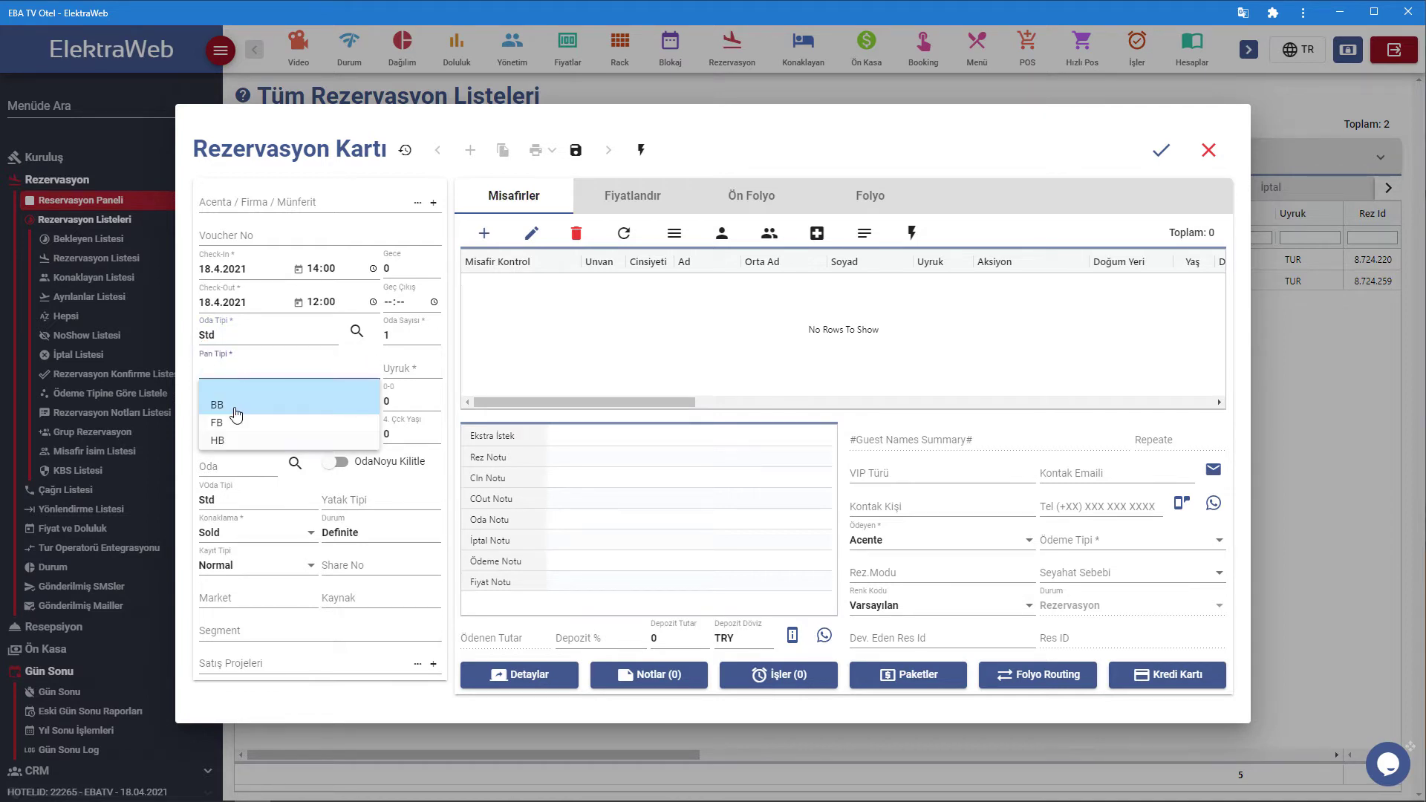
left_click(238, 401)
Set Turkey nationality, WALKIN agency and Day Use record type.
left_click(414, 370)
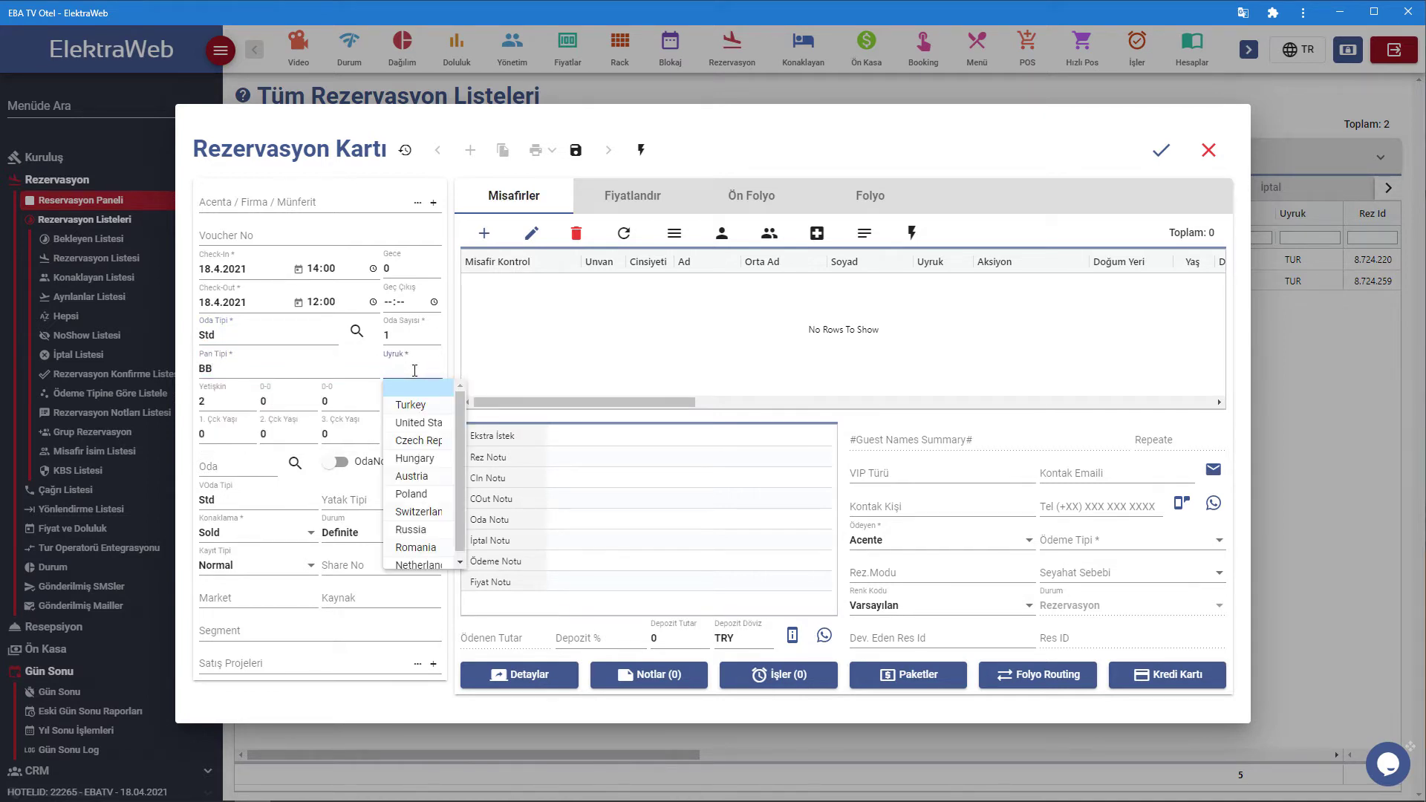
left_click(401, 401)
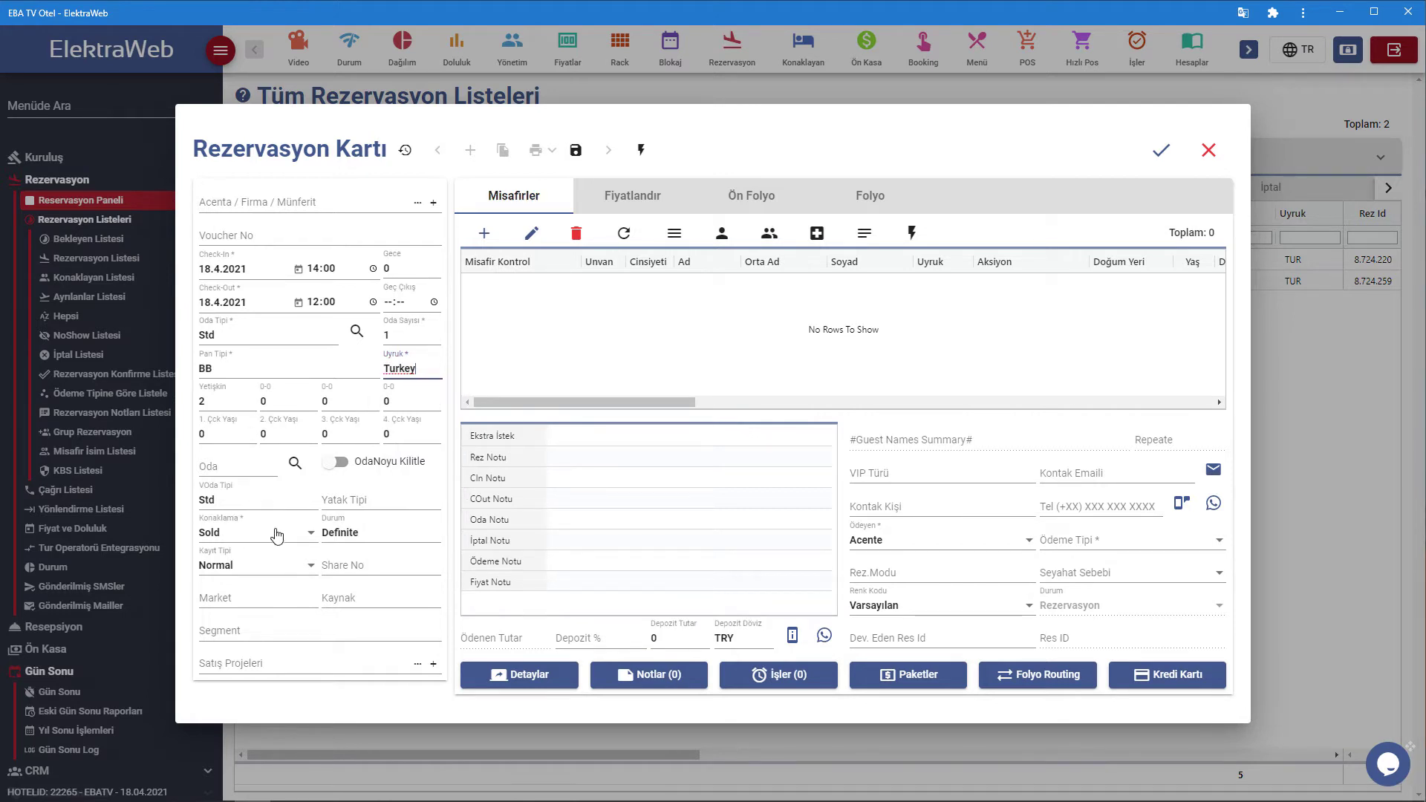
left_click(419, 204)
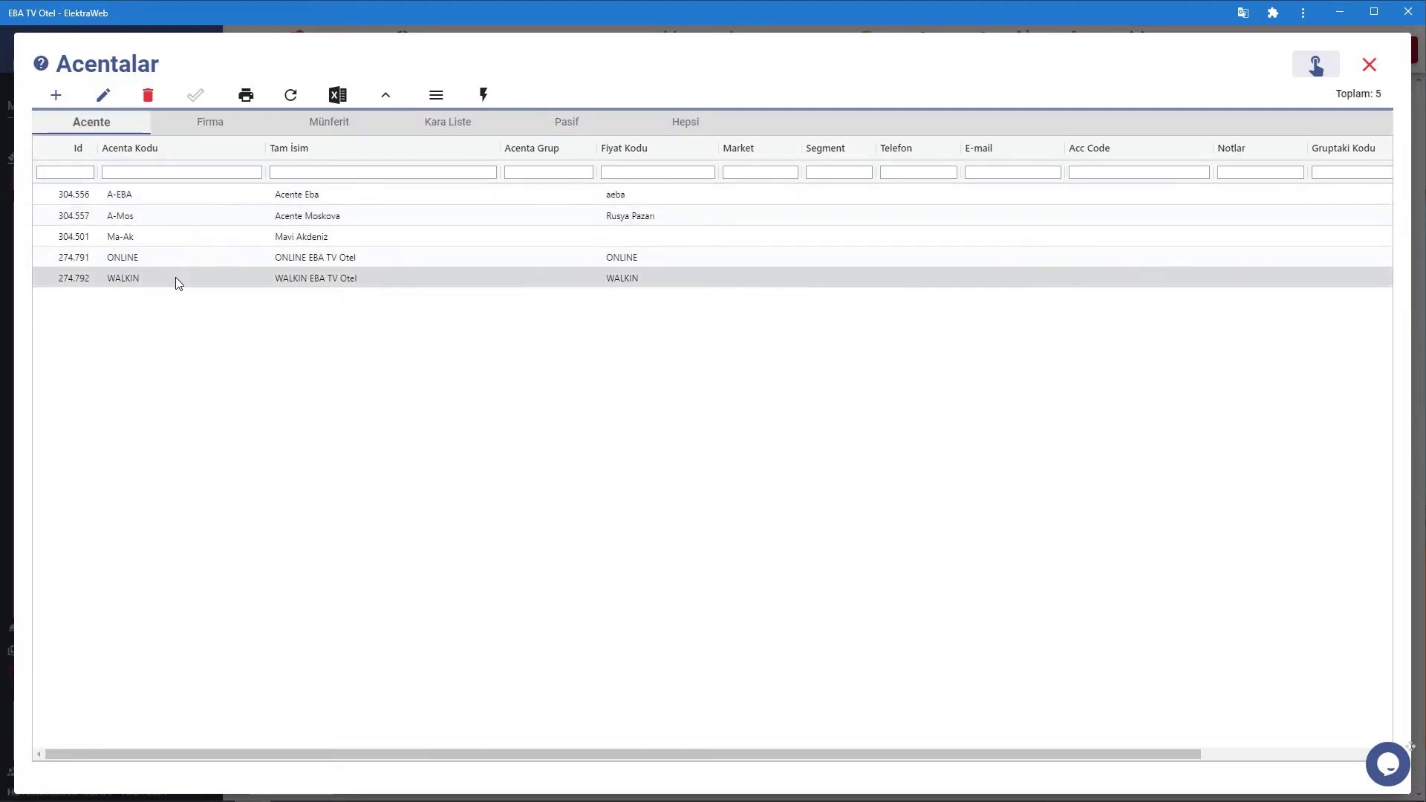
double_click(175, 279)
left_click(245, 566)
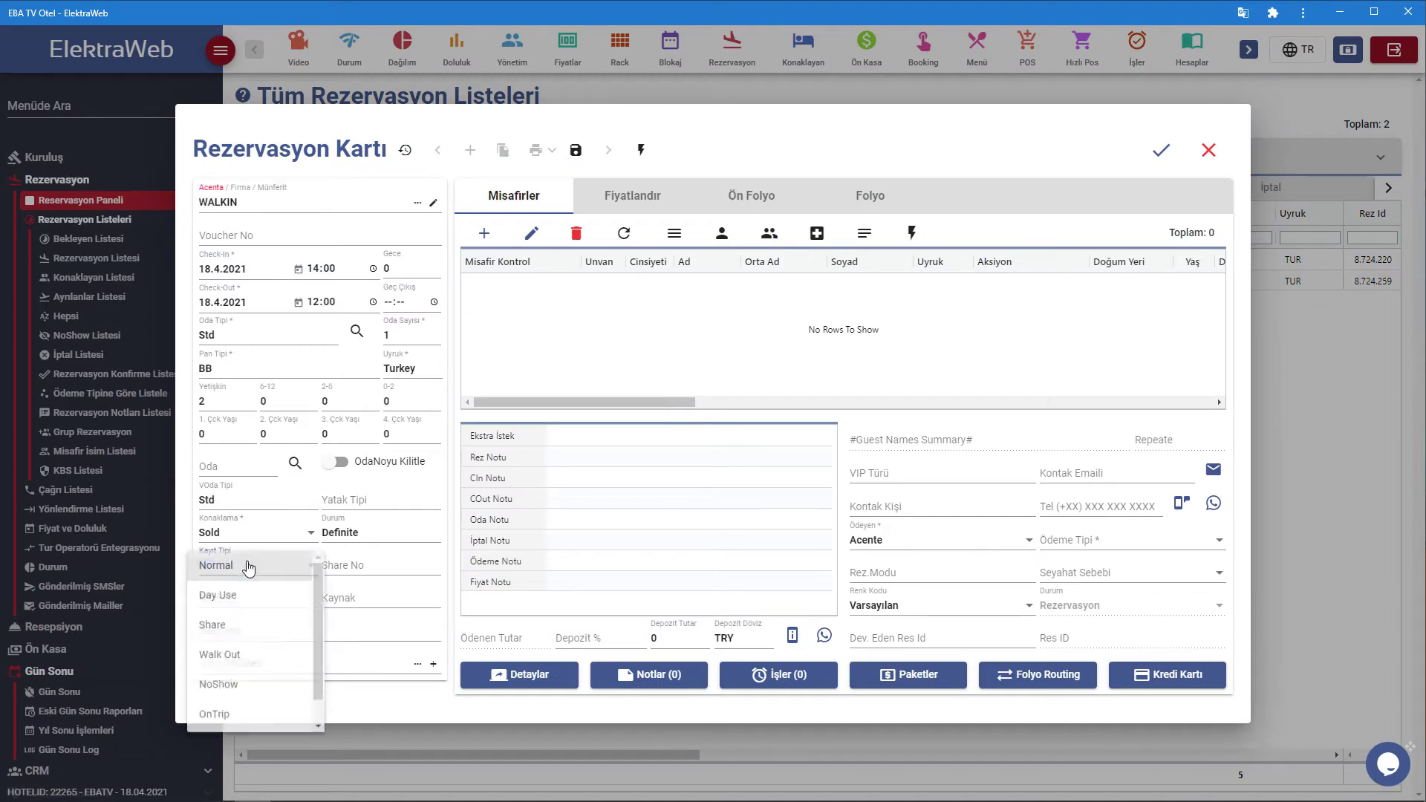
left_click(244, 603)
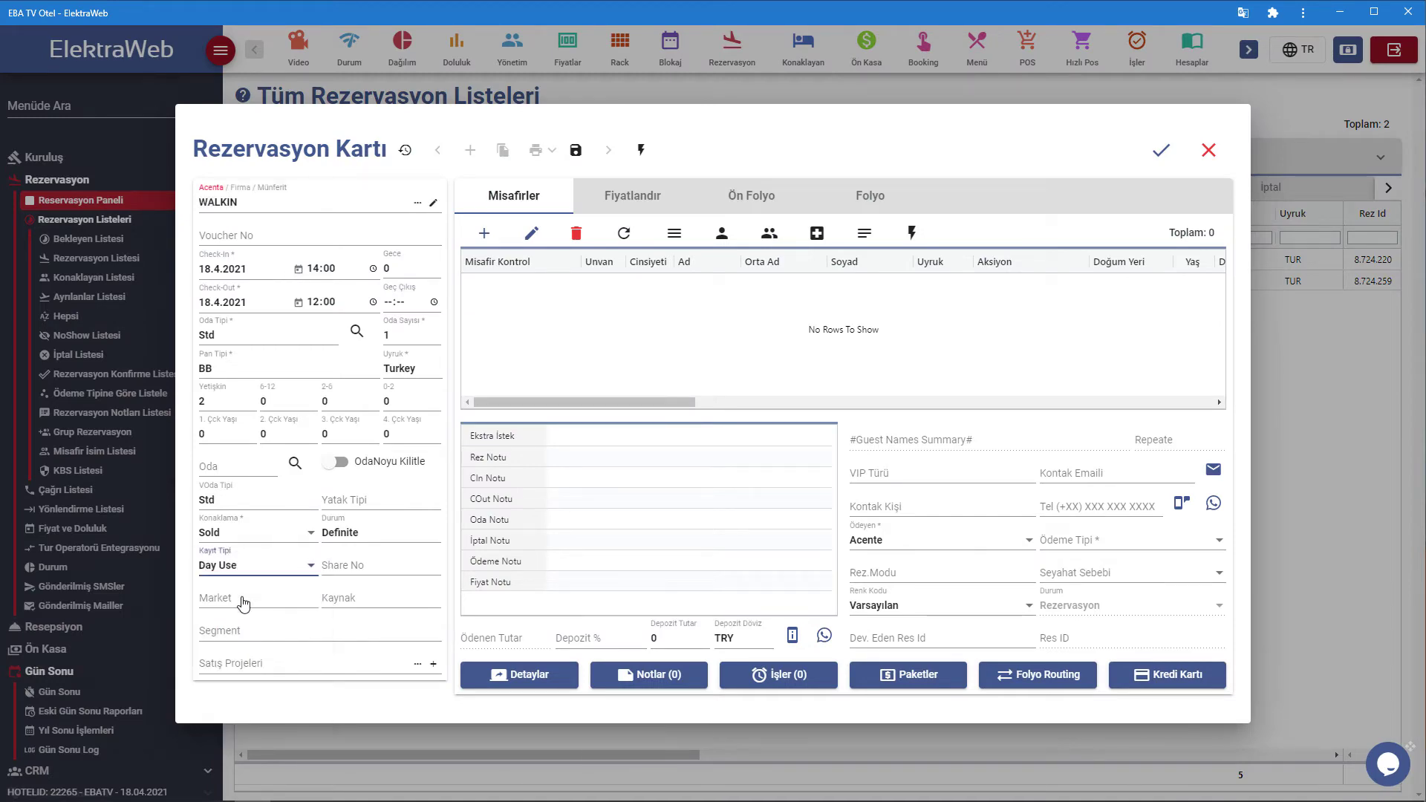
Add a guest with first name and surname to the reservation and set payment type to Nakit.
left_click(484, 233)
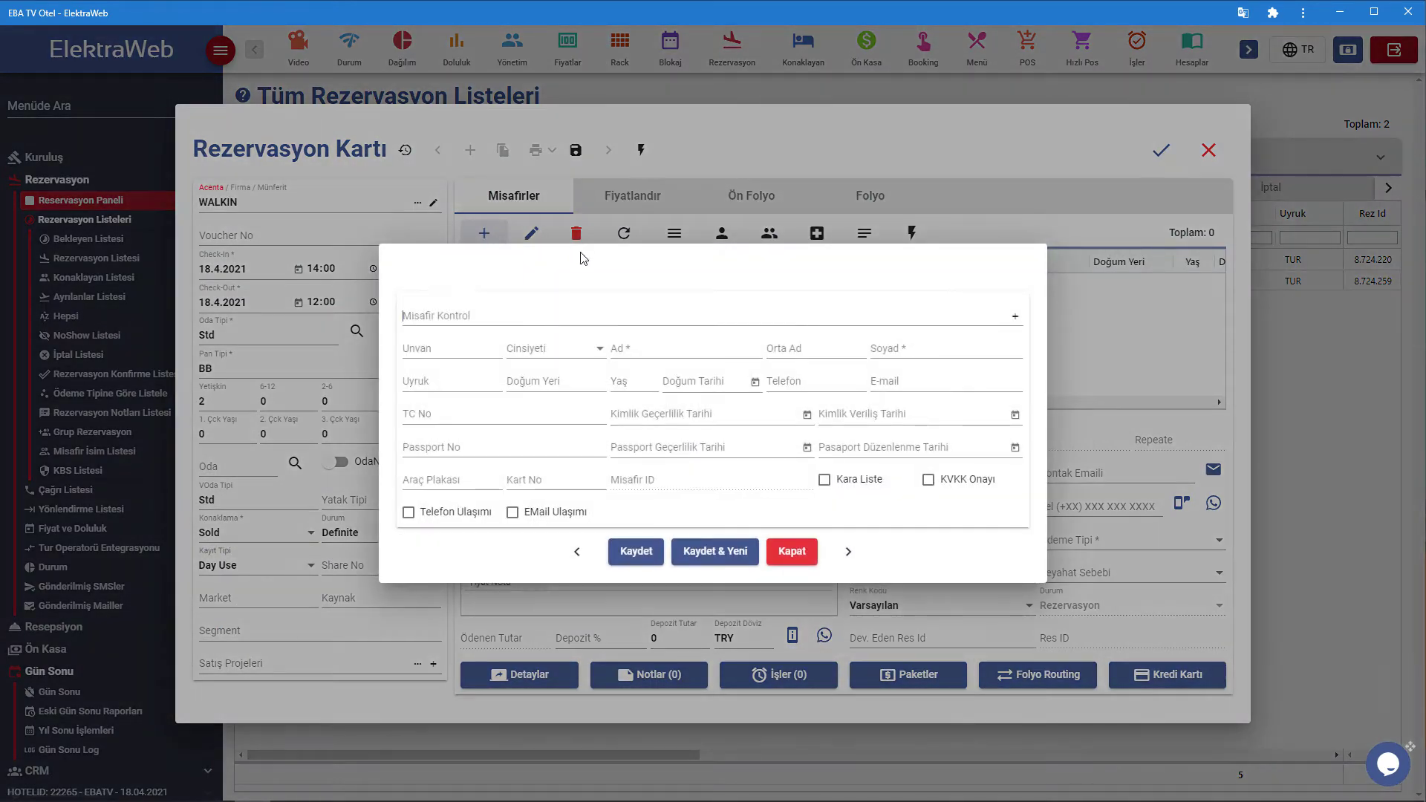
left_click(631, 349)
type("Meh")
key("Tab")
key("Tab")
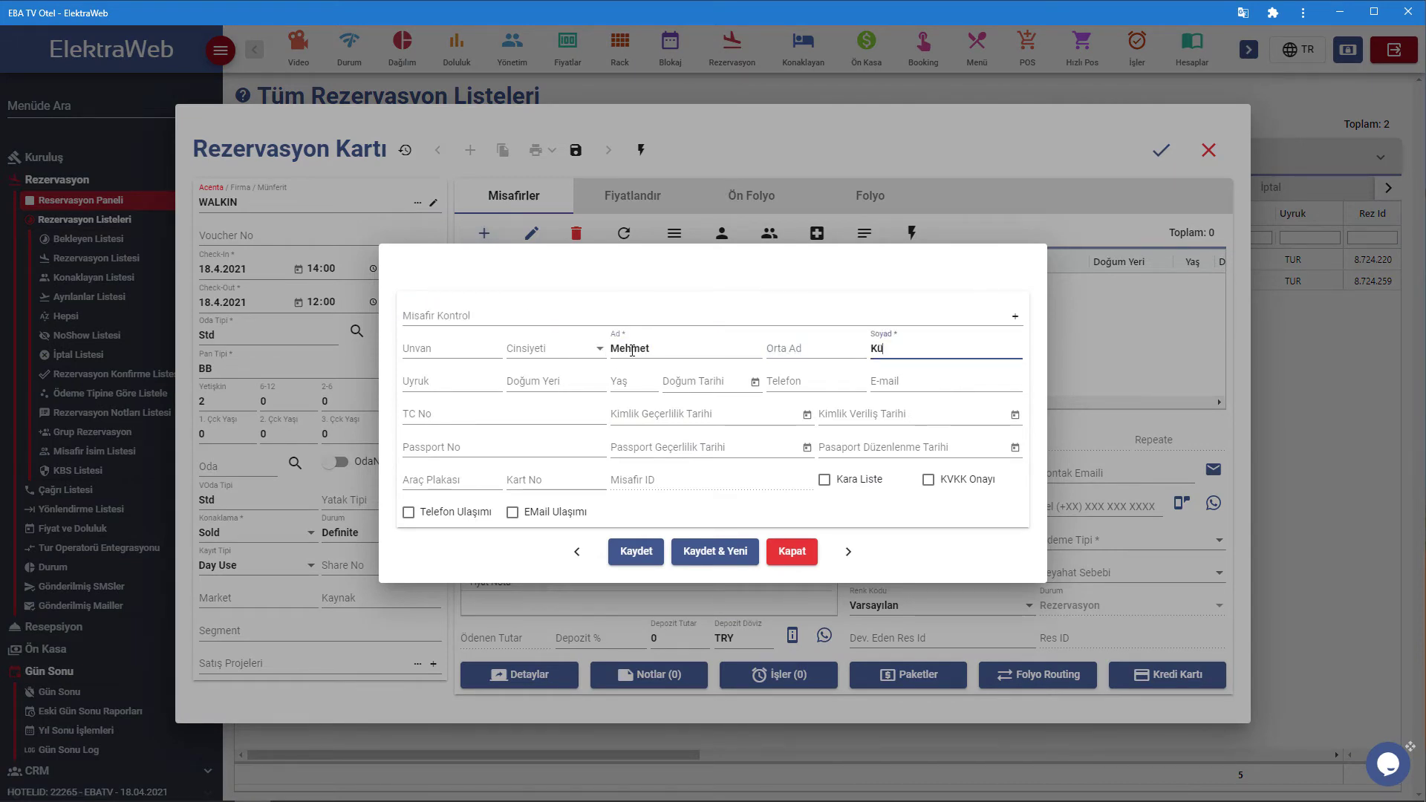
left_click(635, 551)
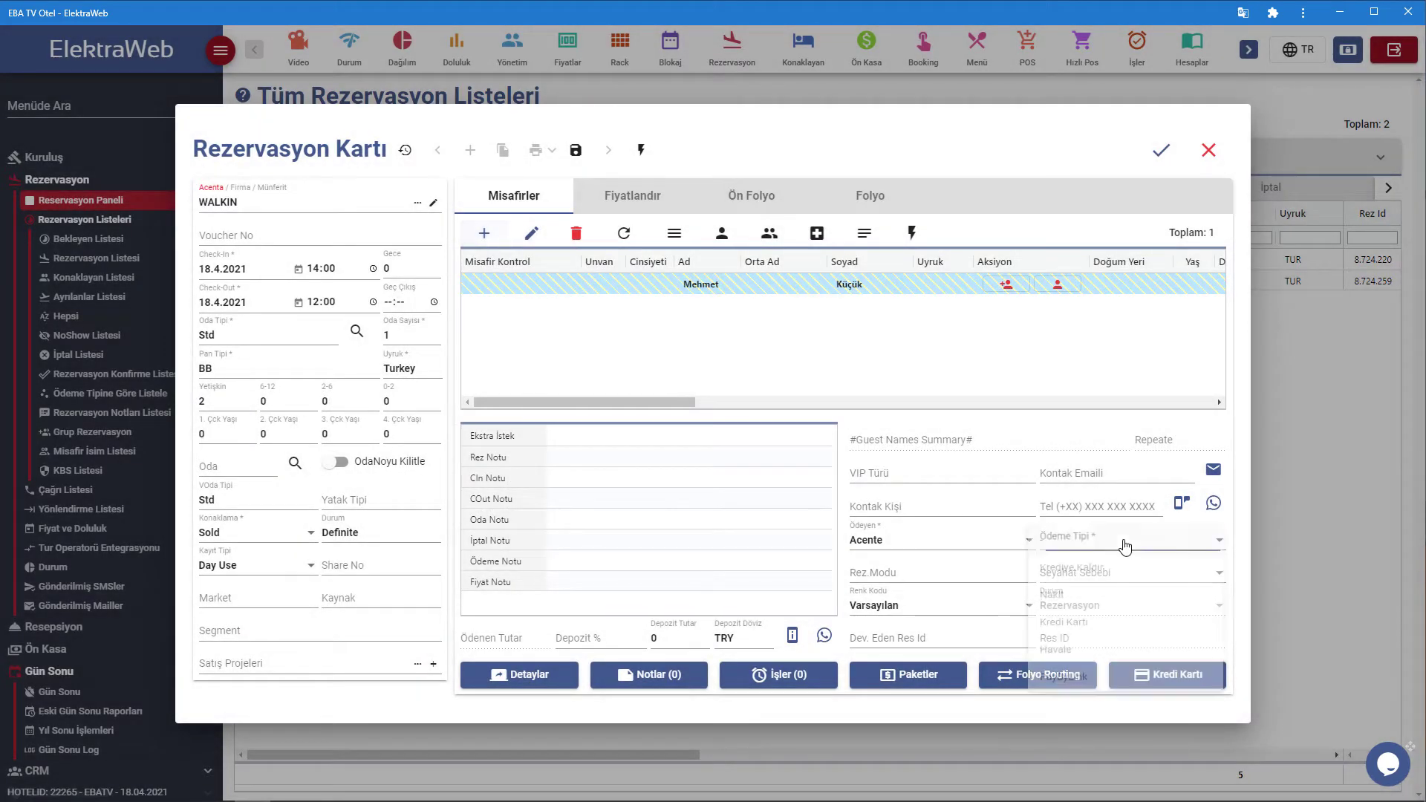
left_click(1107, 539)
left_click(1084, 603)
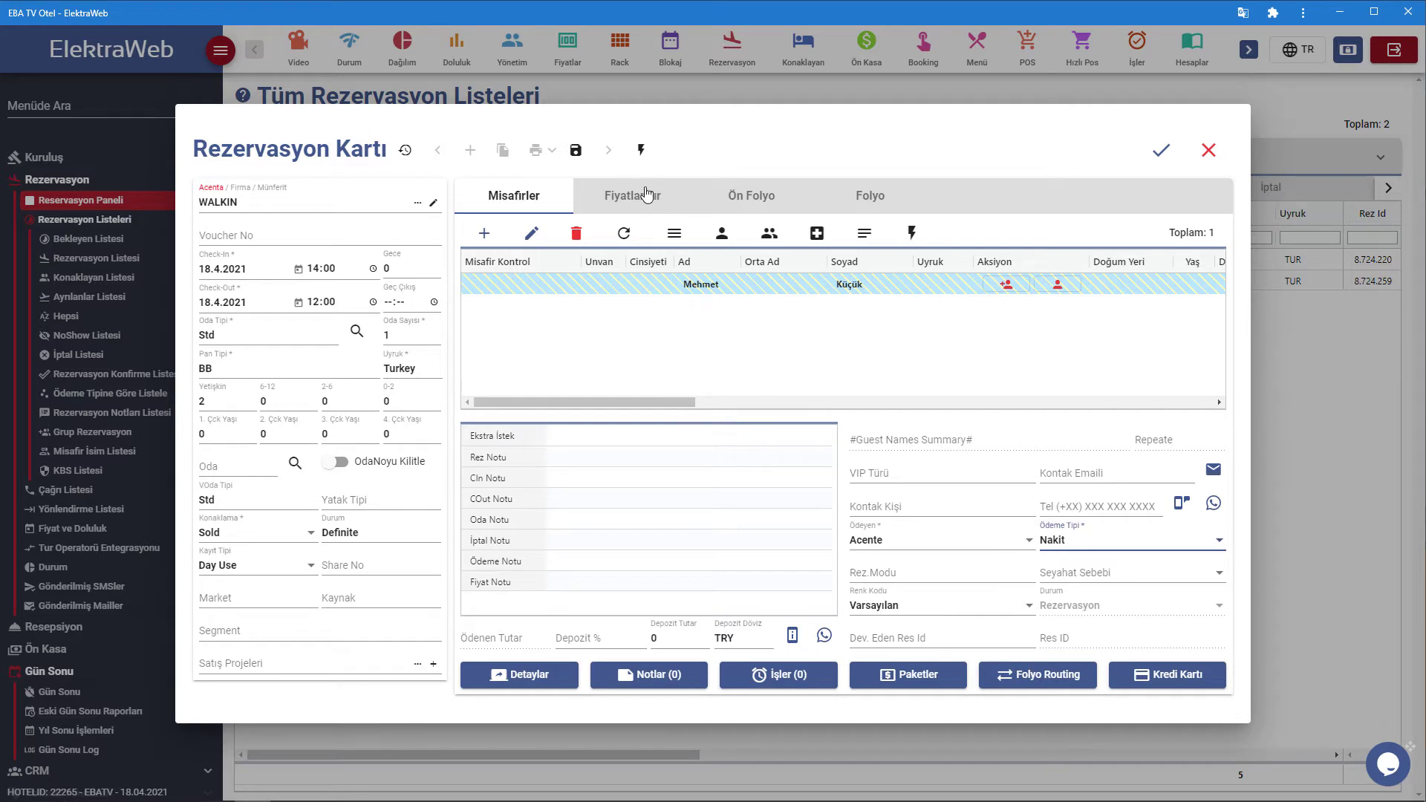
Set the Fiyat Tipi to Non-Refundable on the Fiyatlandır tab and save the reservation.
left_click(646, 194)
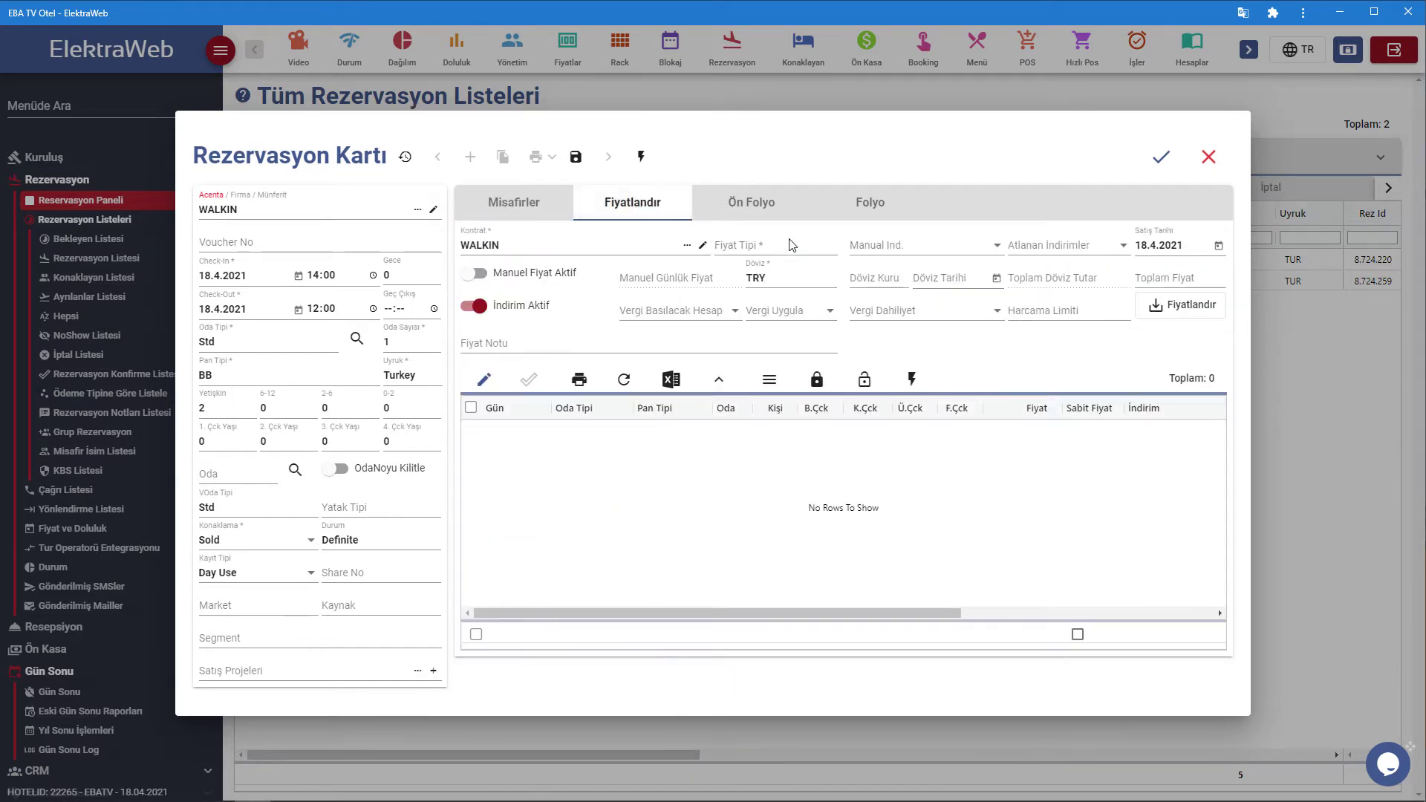
left_click(773, 246)
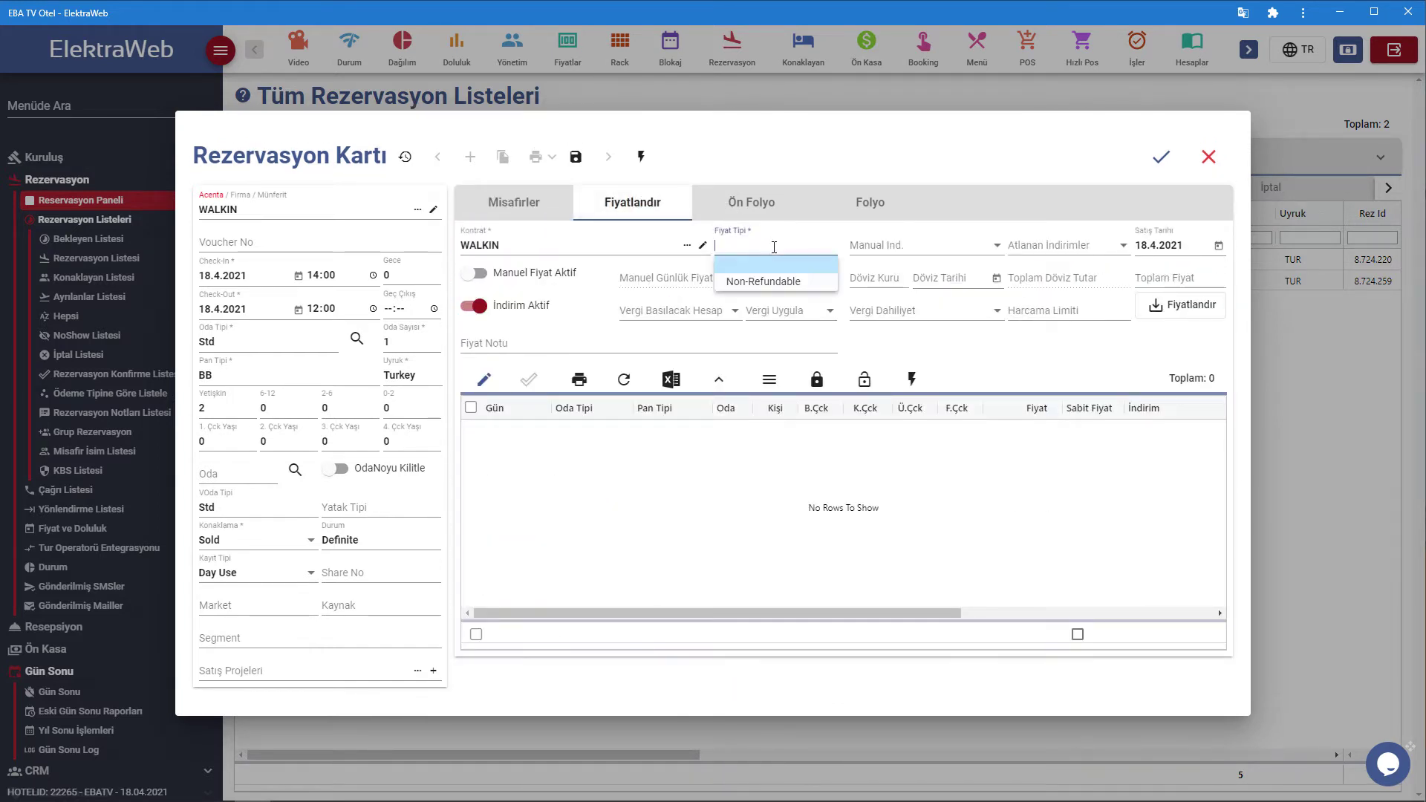
left_click(778, 290)
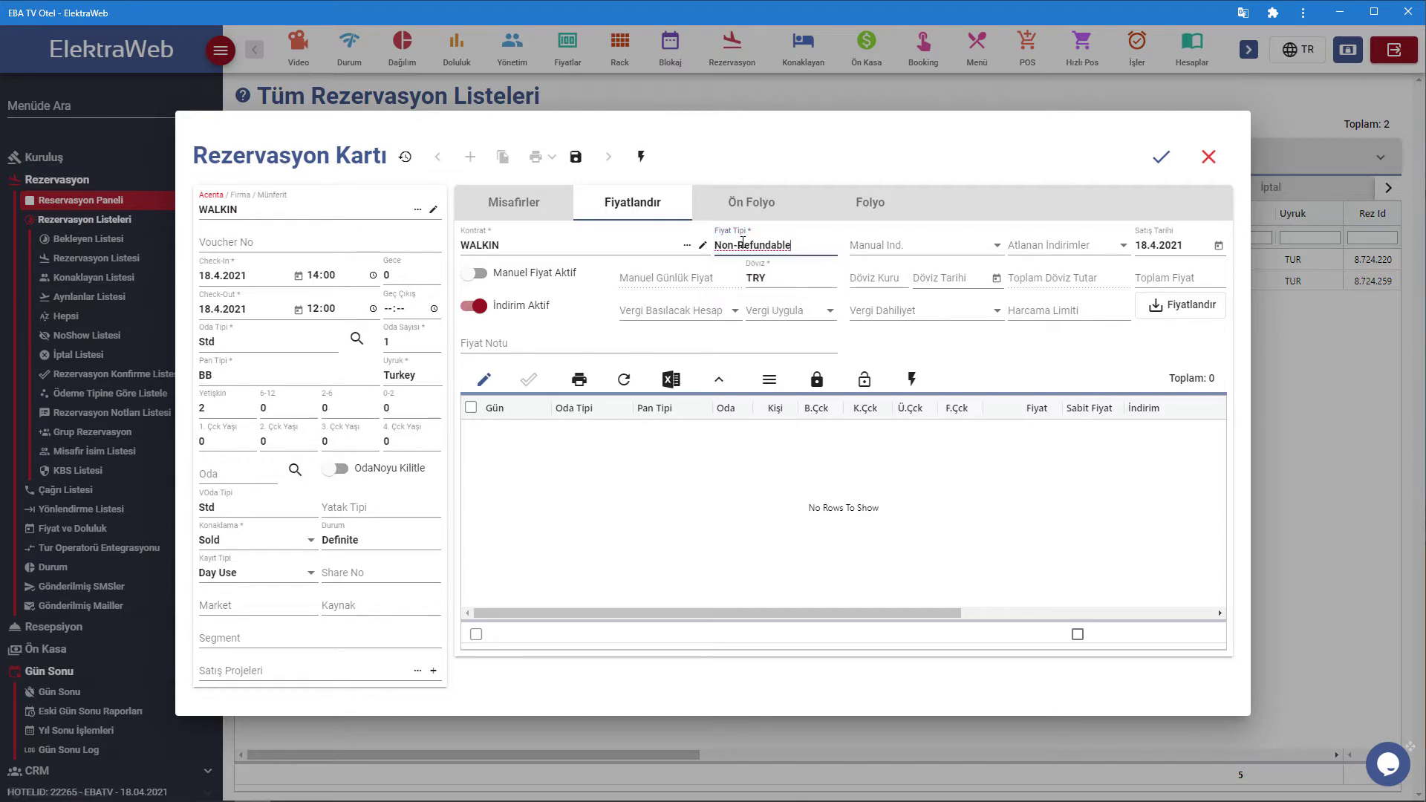
left_click(1161, 159)
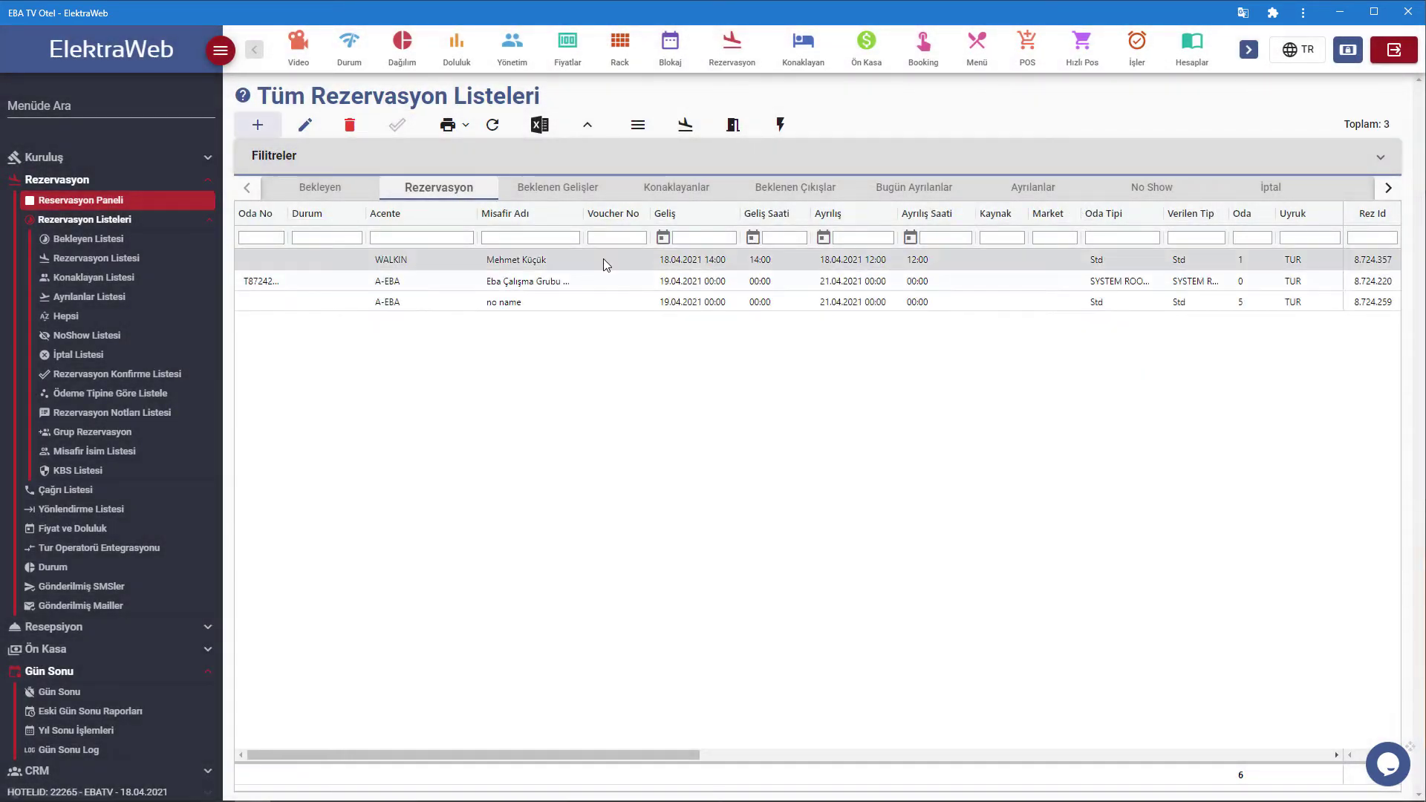
Assign room 103 to the WALKIN reservation after the missing-room-number warning.
double_click(603, 258)
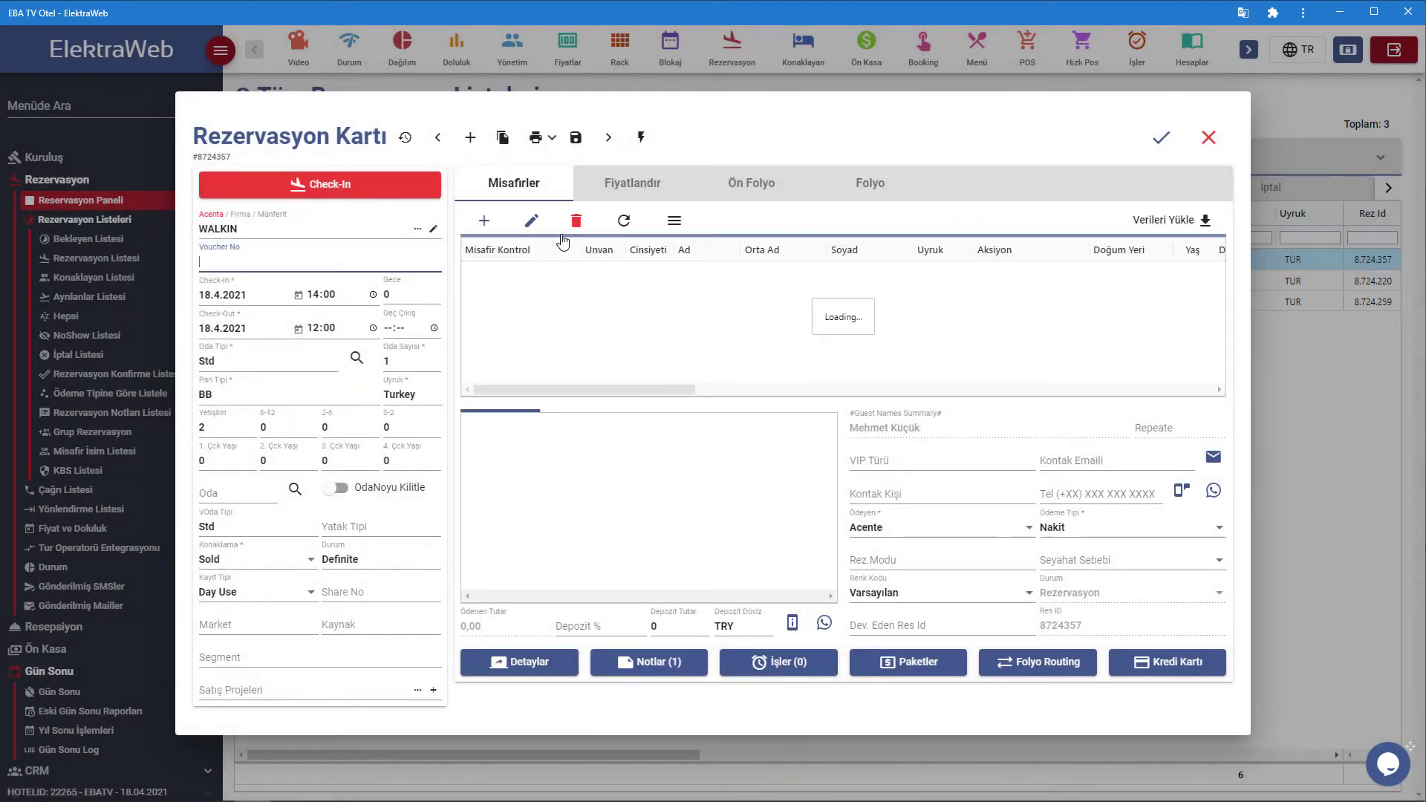
left_click(388, 187)
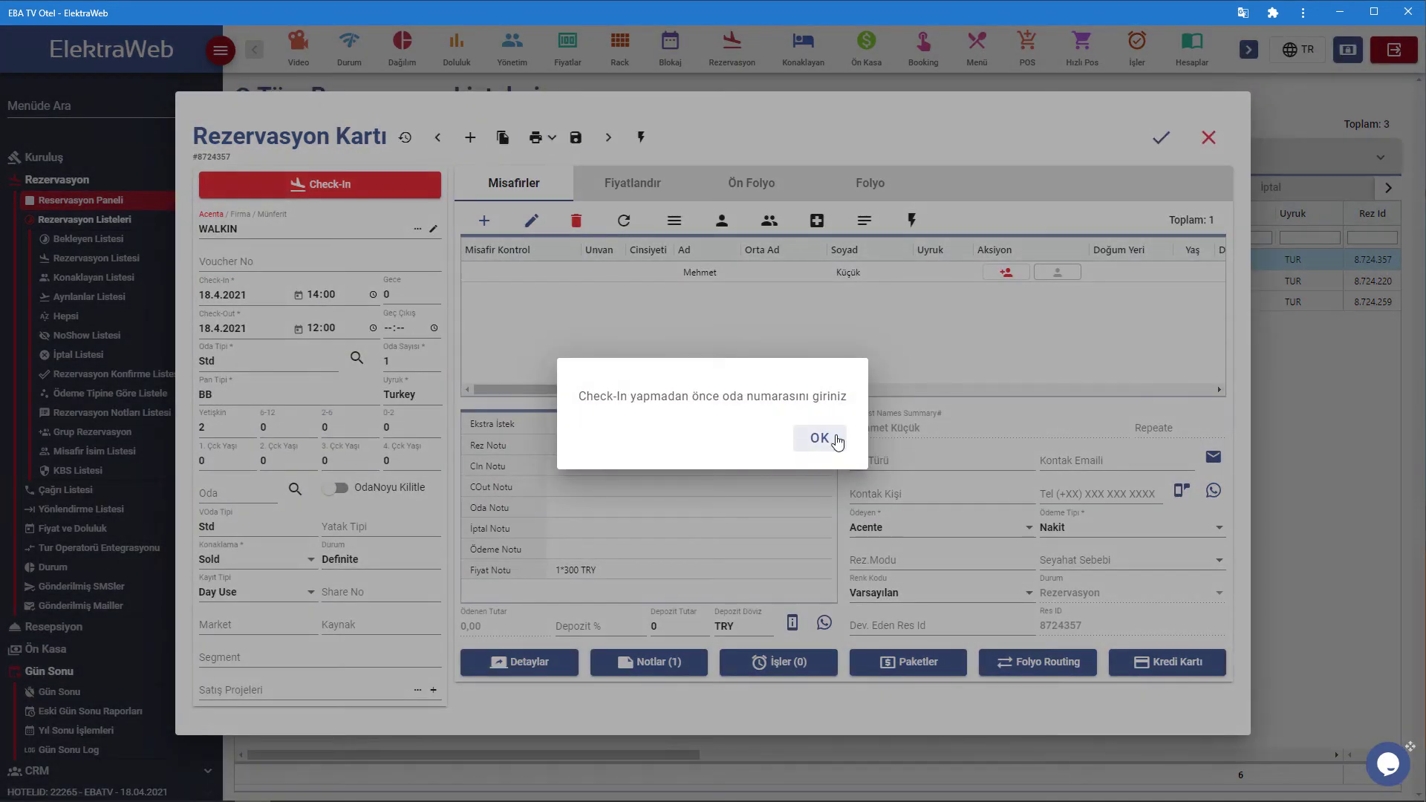
left_click(837, 440)
left_click(226, 491)
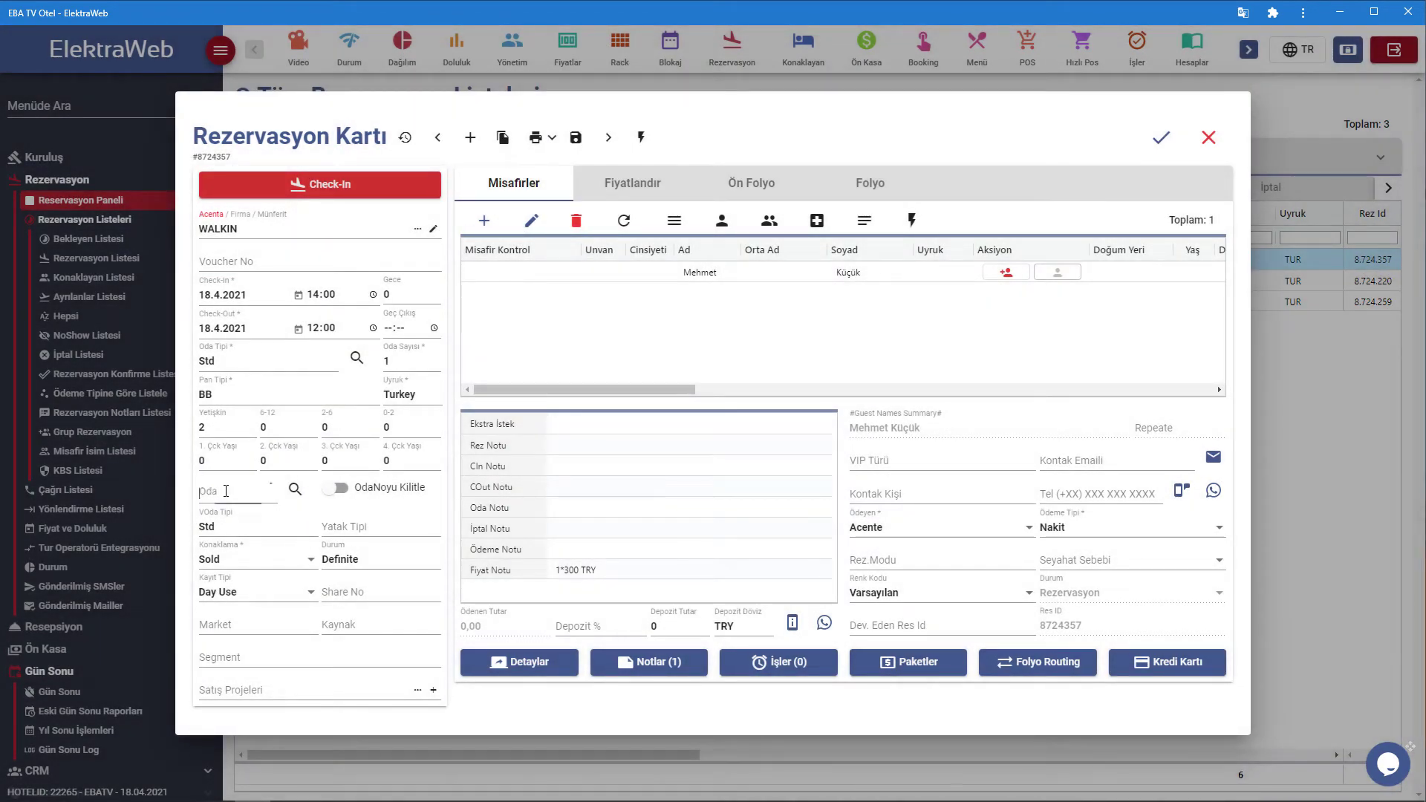
type("103")
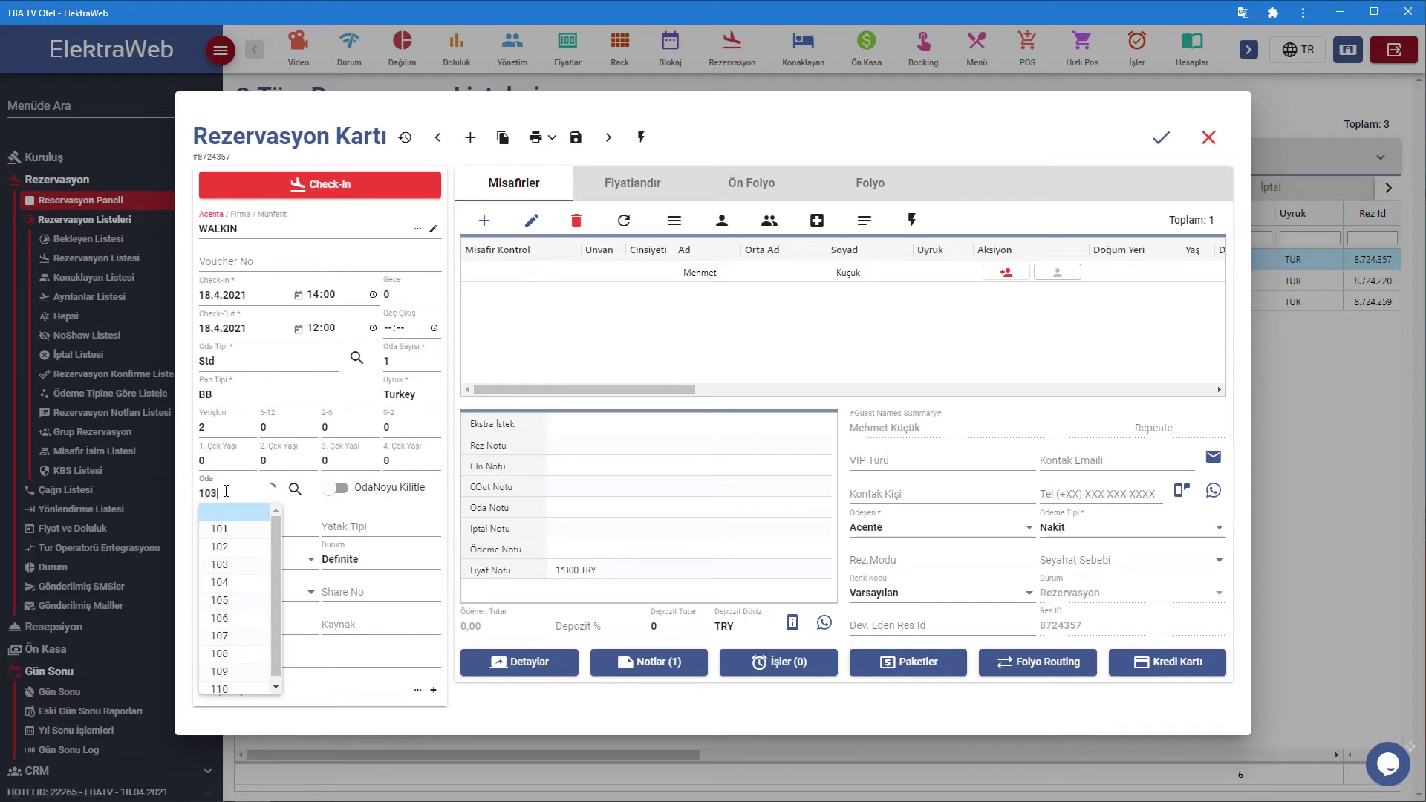
left_click(250, 512)
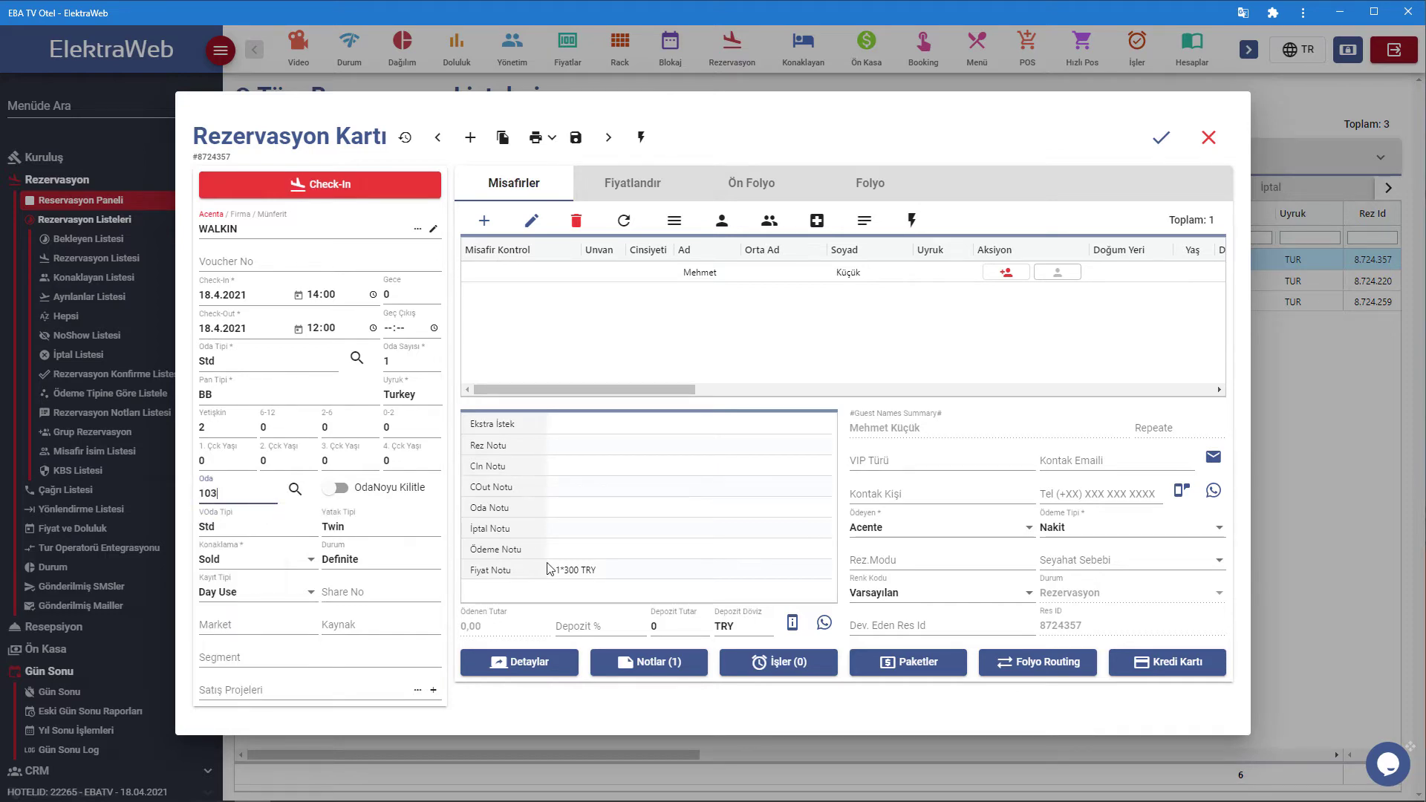
Check the guest into room 103, confirming with Evet, and close the reservation card.
left_click(312, 191)
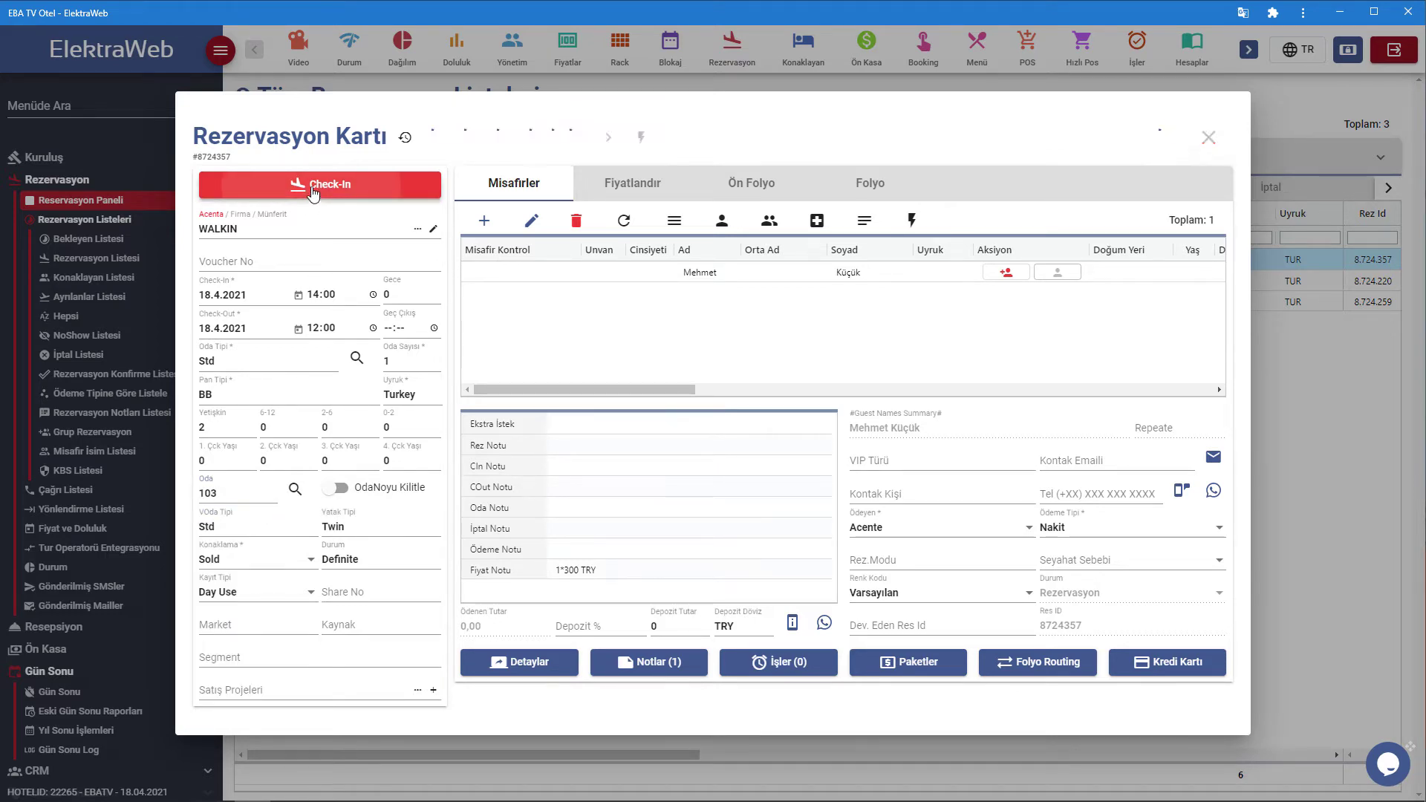
left_click(788, 440)
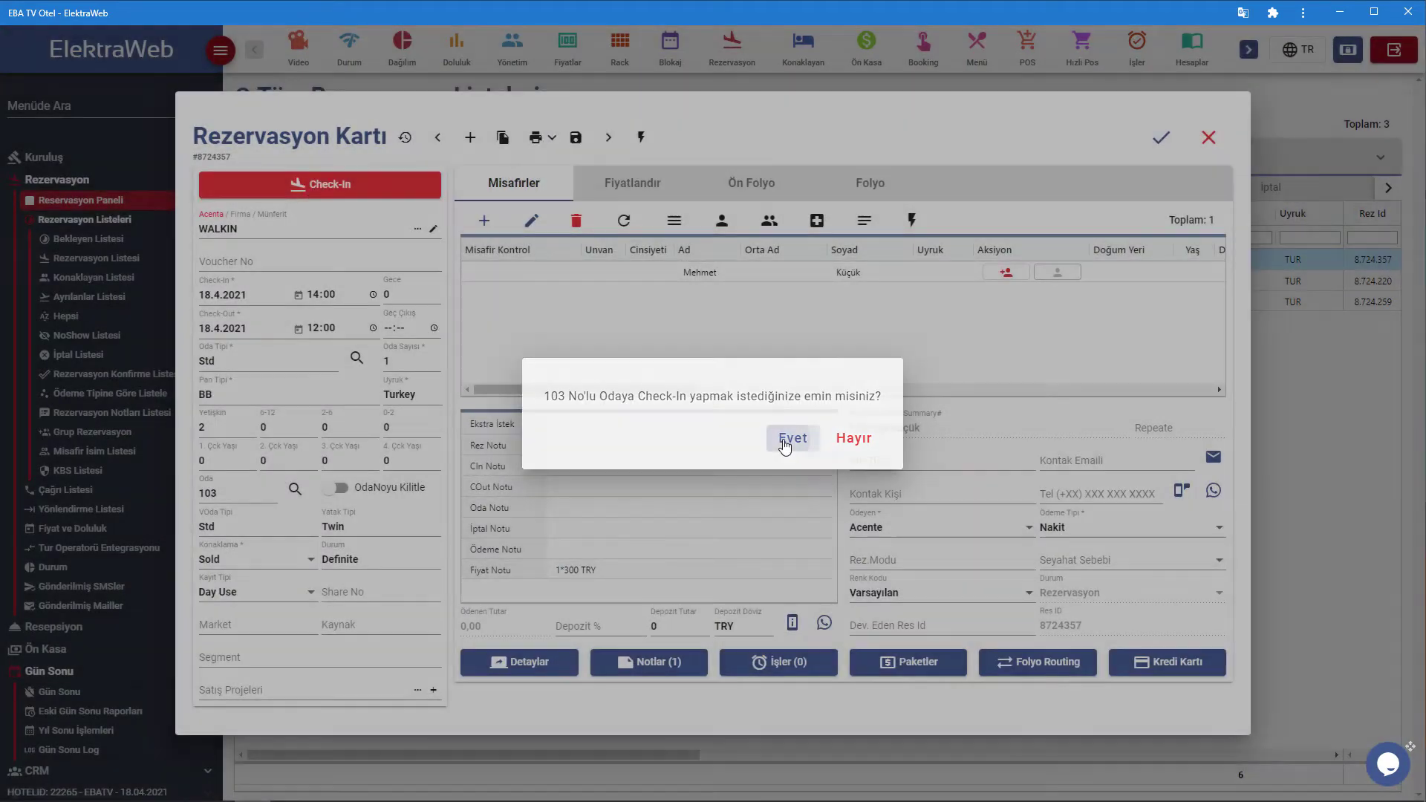
left_click(774, 440)
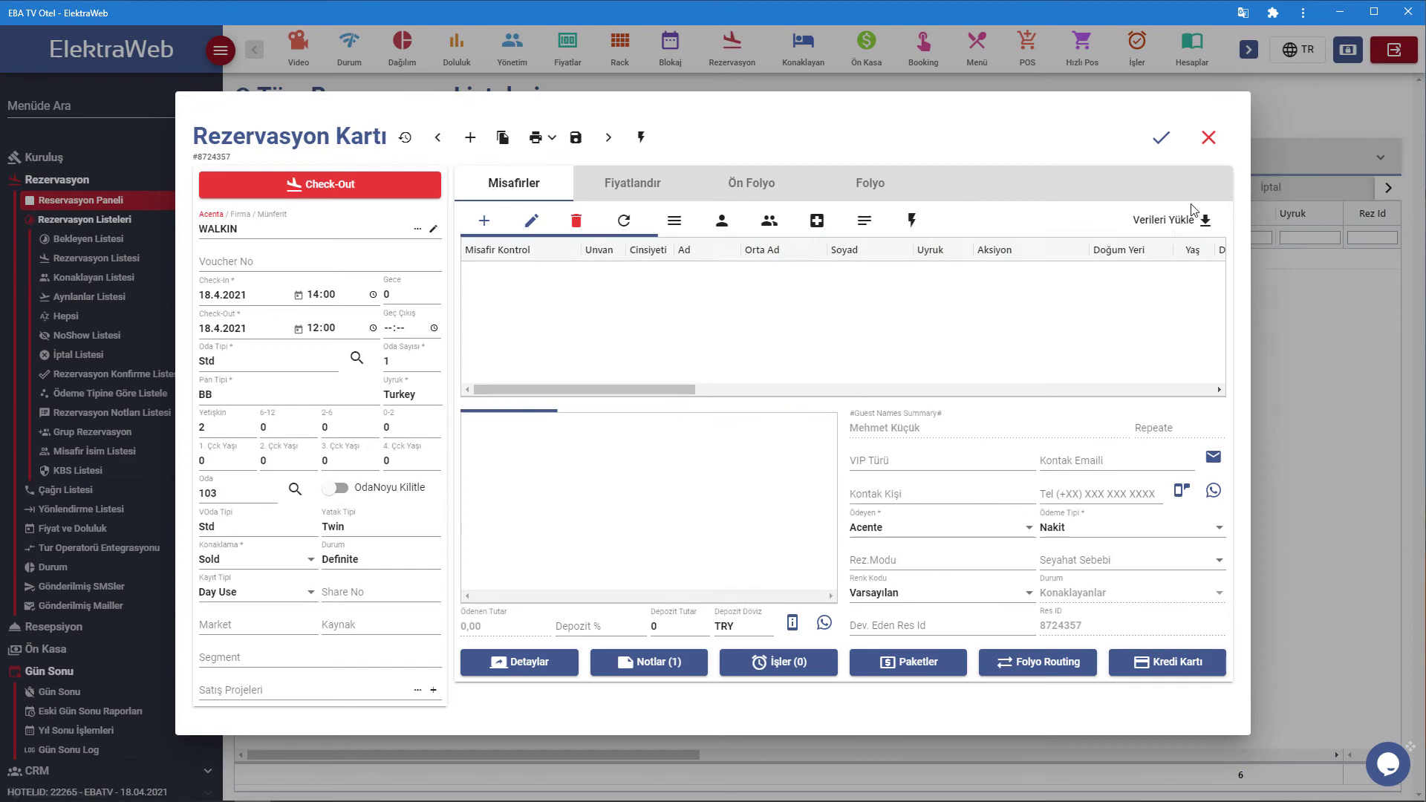
left_click(1208, 139)
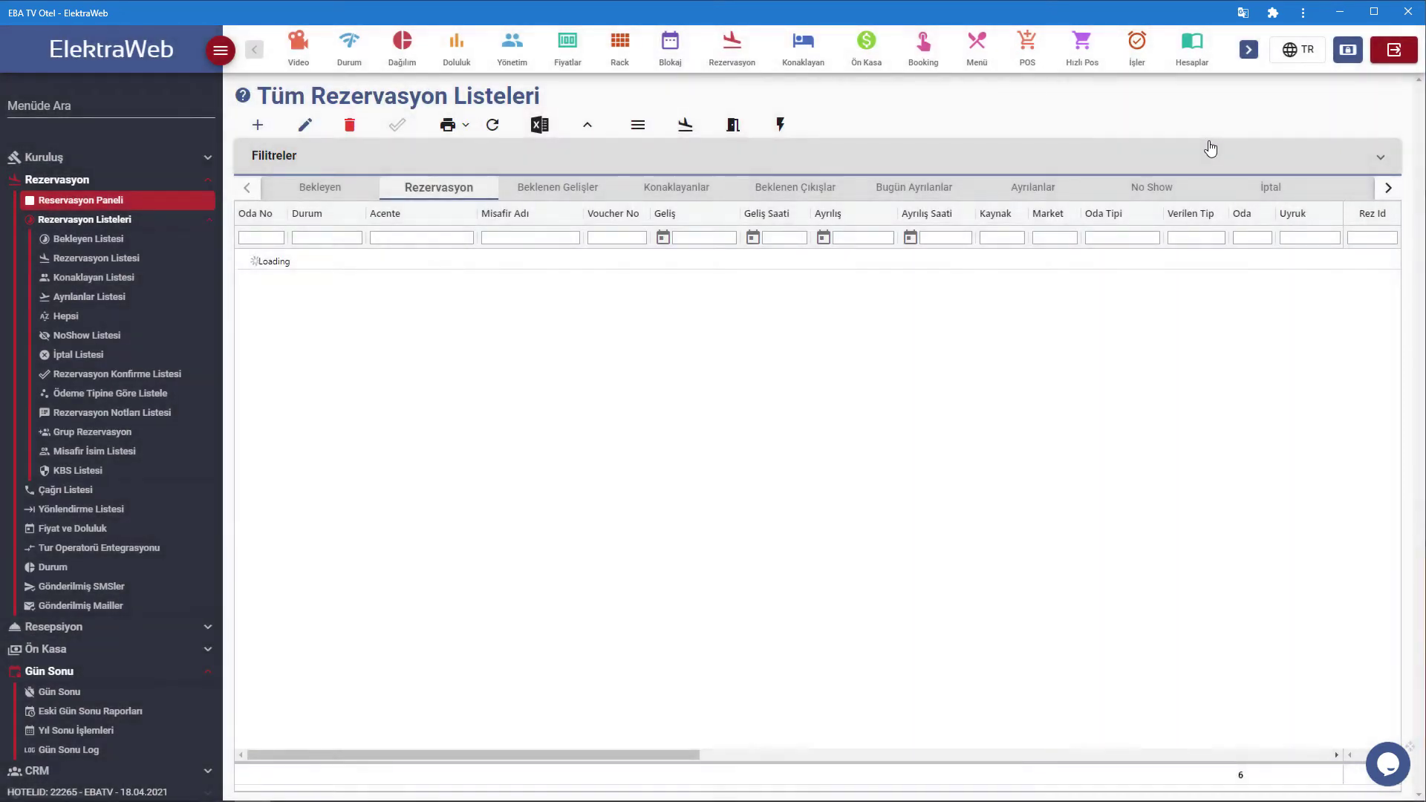
Review the room rack, then return to the Gün Sonu end-of-day page.
left_click(623, 46)
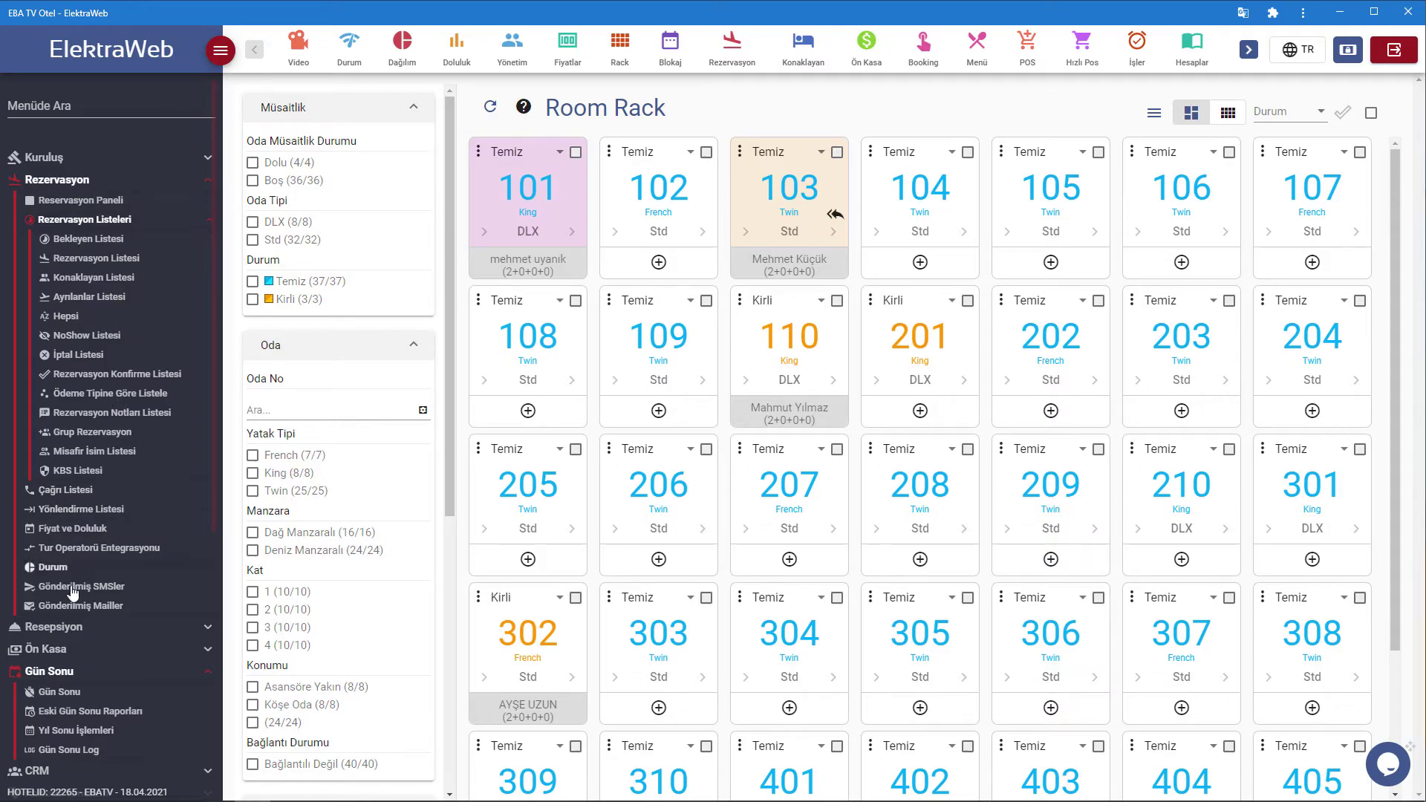
scroll(72, 592, "down", 1)
left_click(72, 618)
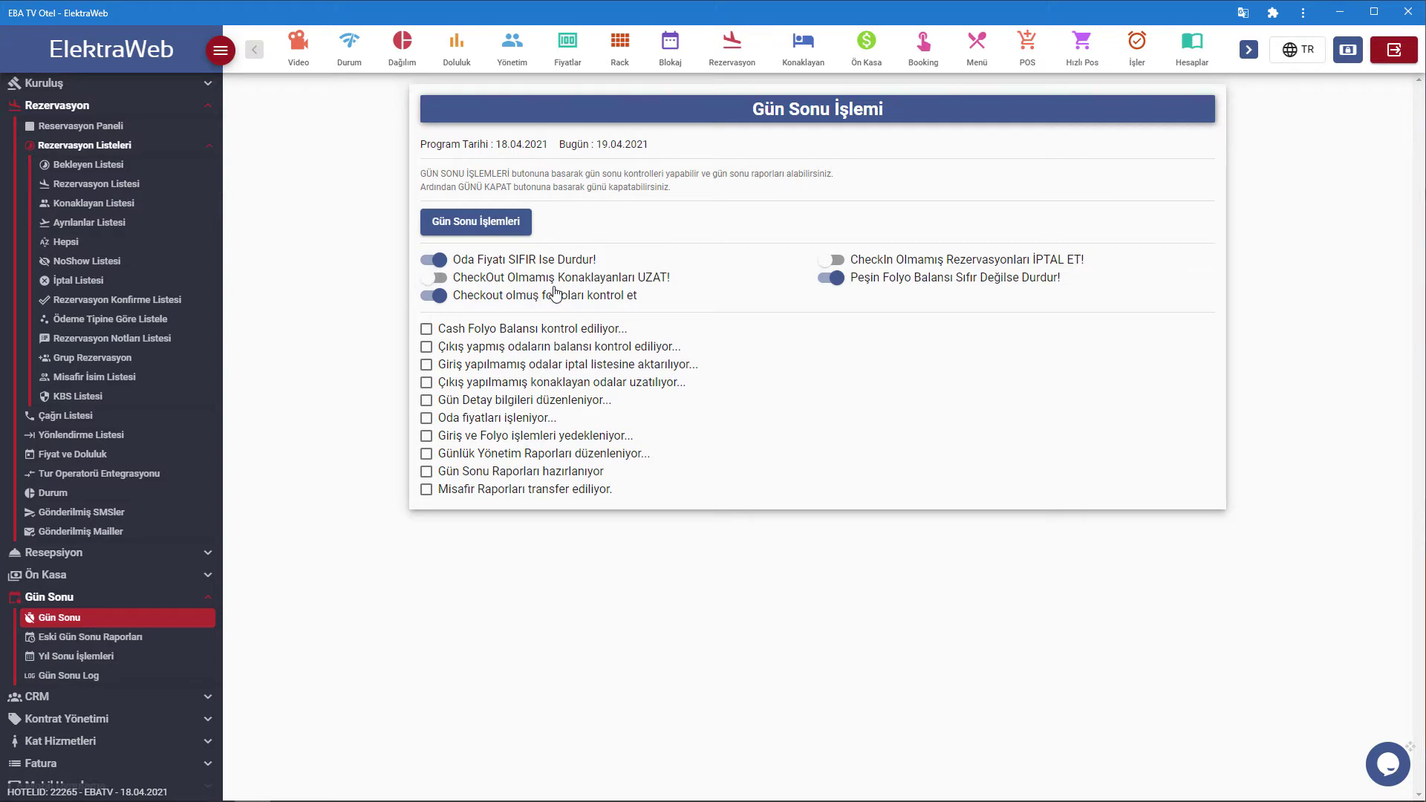
left_click(471, 231)
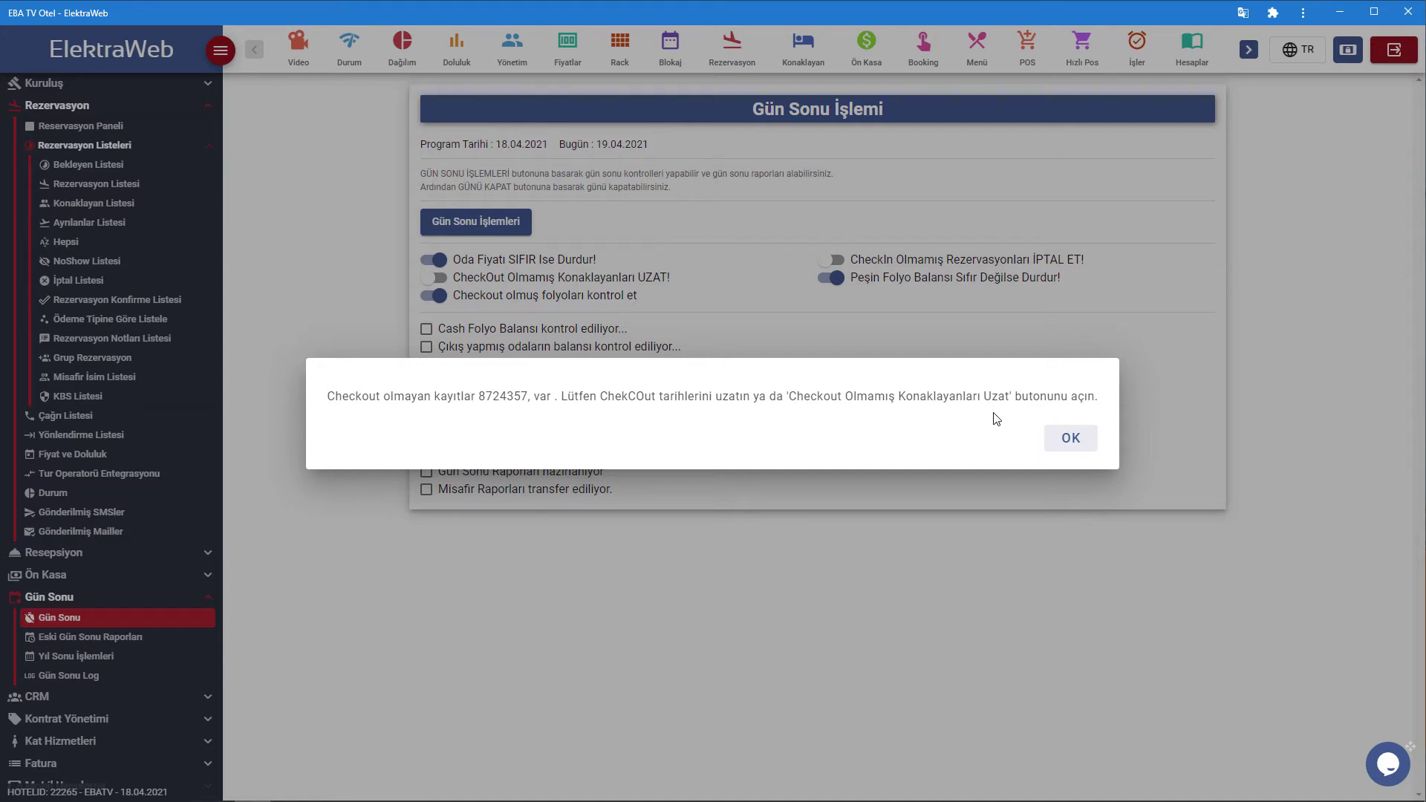
left_click(1070, 440)
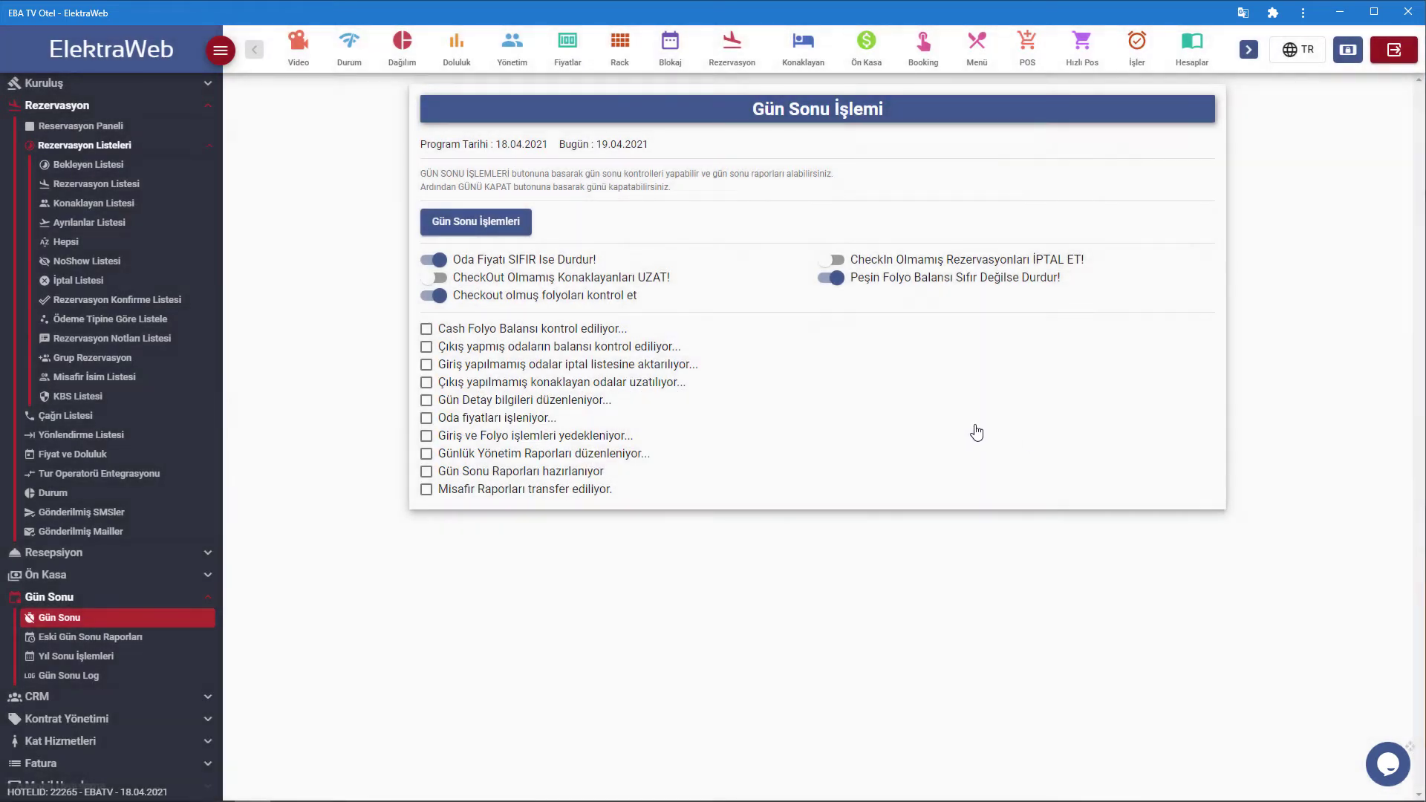
Enable 'CheckOut Olmamış Konaklayanları UZAT!' and 'CheckIn Olmamış Rezervasyonları İPTAL ET!', then view the room calendar.
left_click(432, 279)
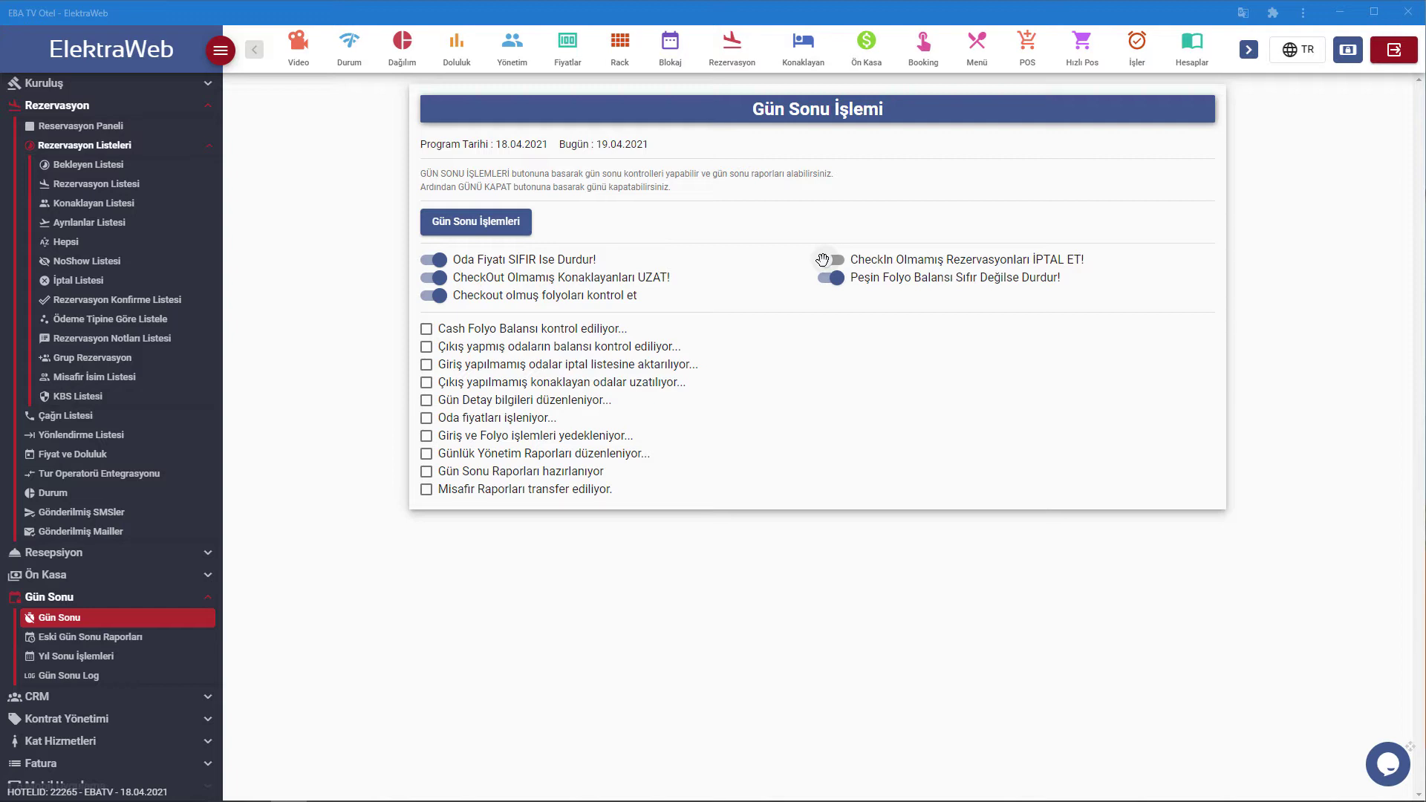
left_click(822, 259)
left_click(673, 64)
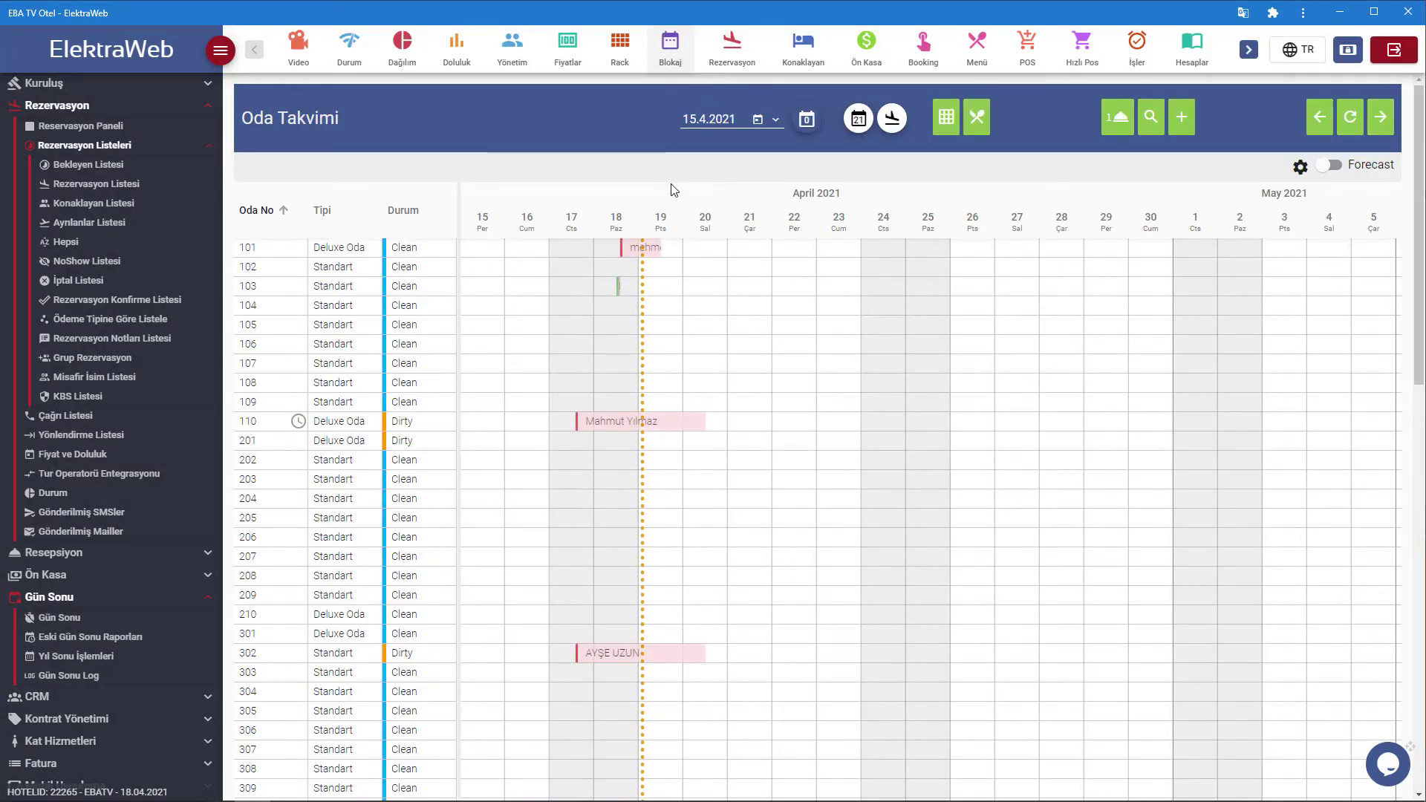
Start a booking on room 203 for 18/04/2021 with the guest's name and nationality Turkey.
left_click(607, 488)
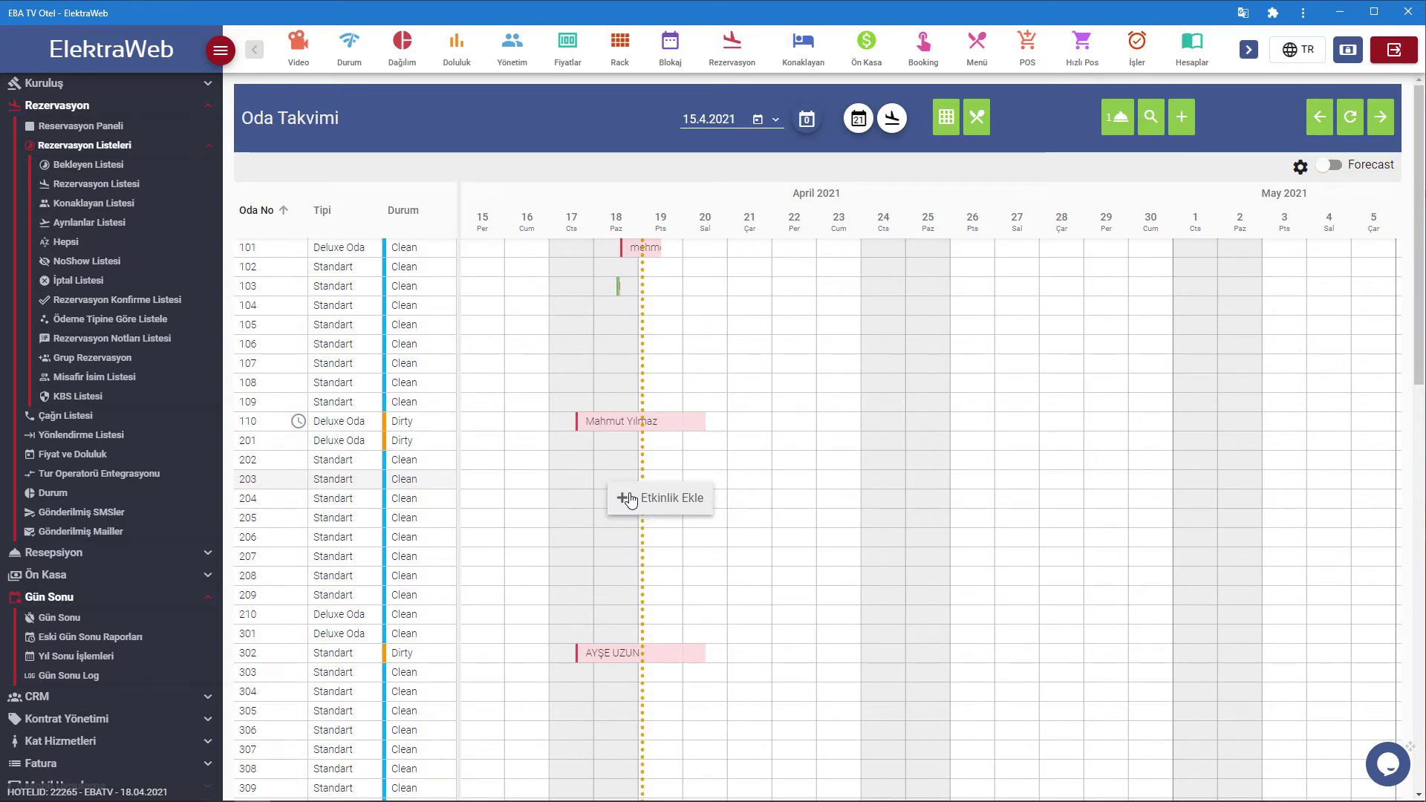
left_click(630, 499)
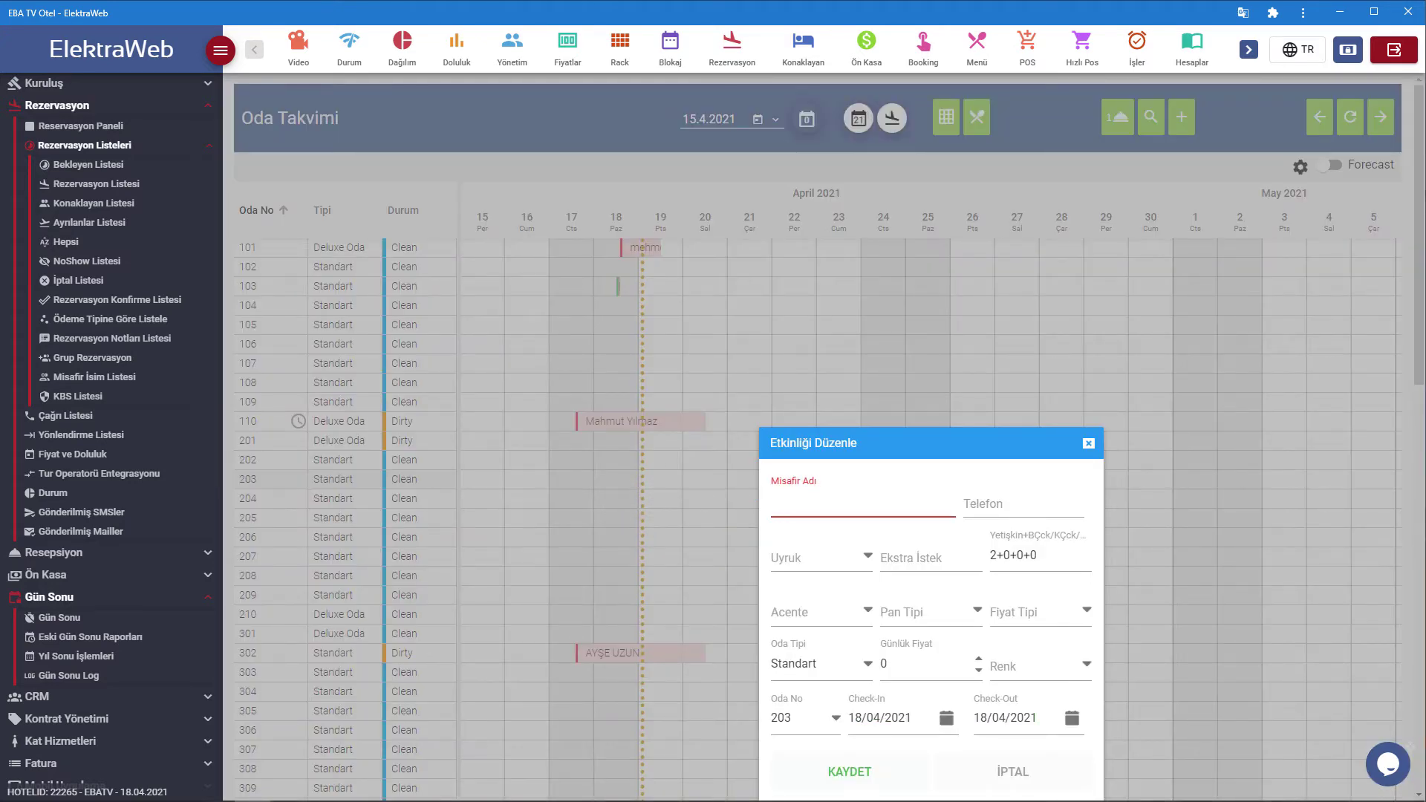
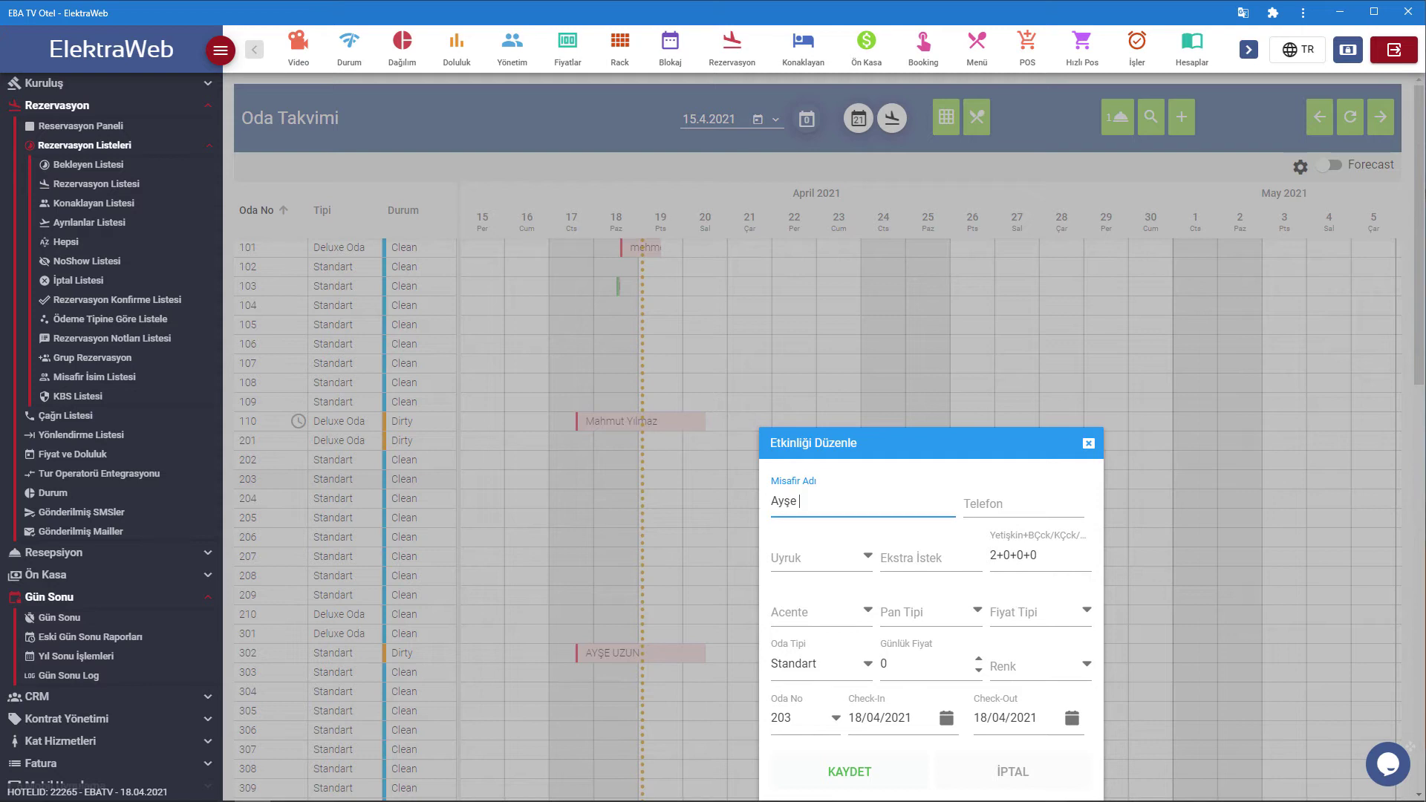
left_click(867, 558)
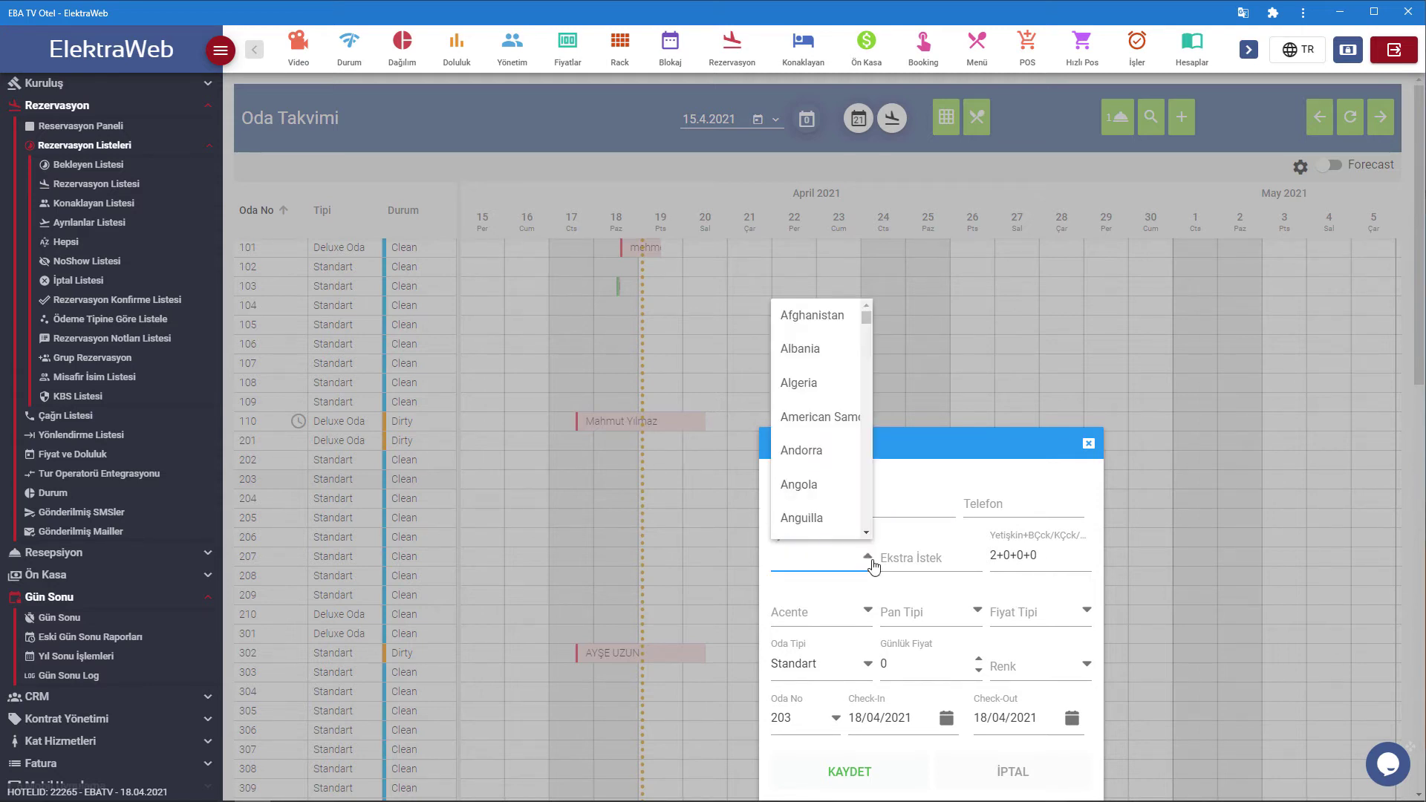
type("tur")
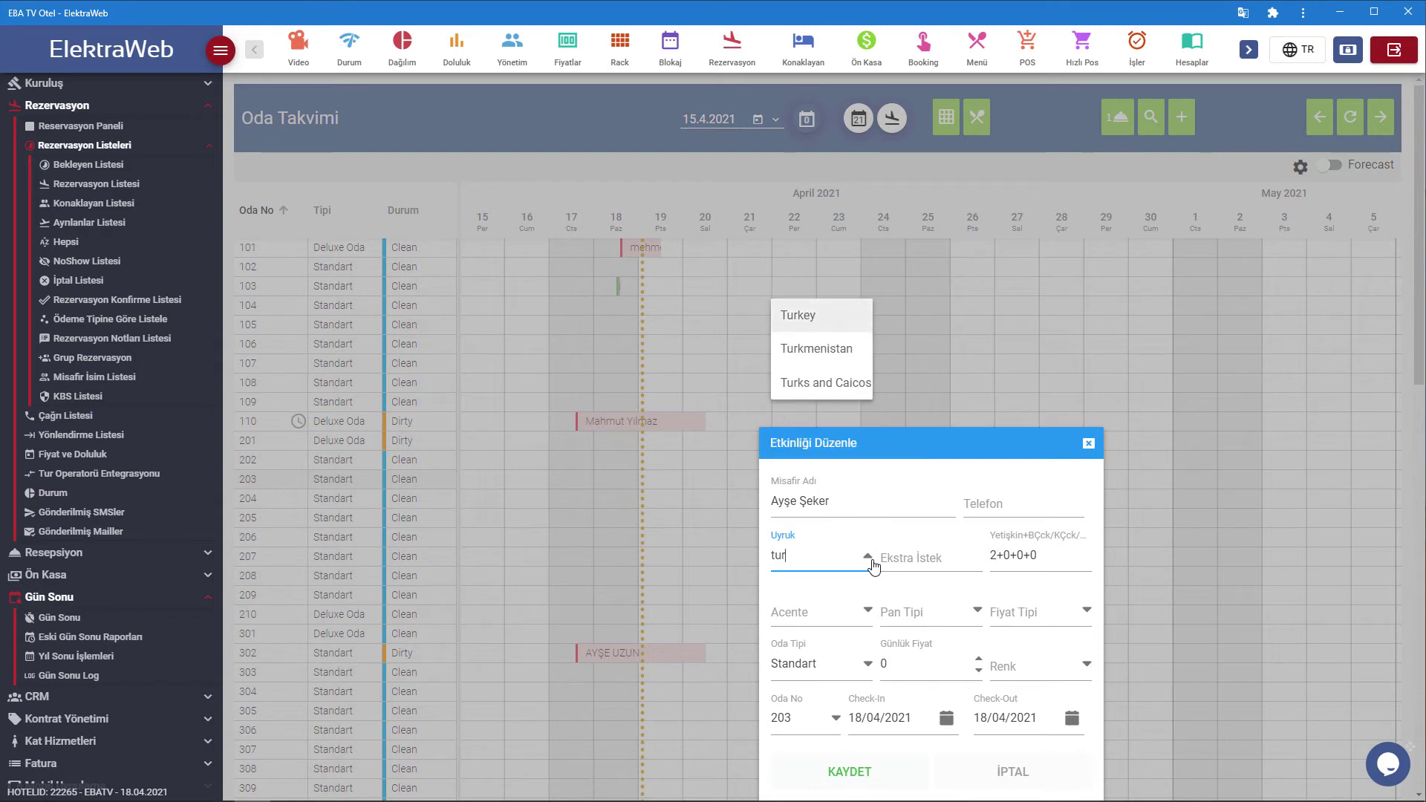
left_click(850, 320)
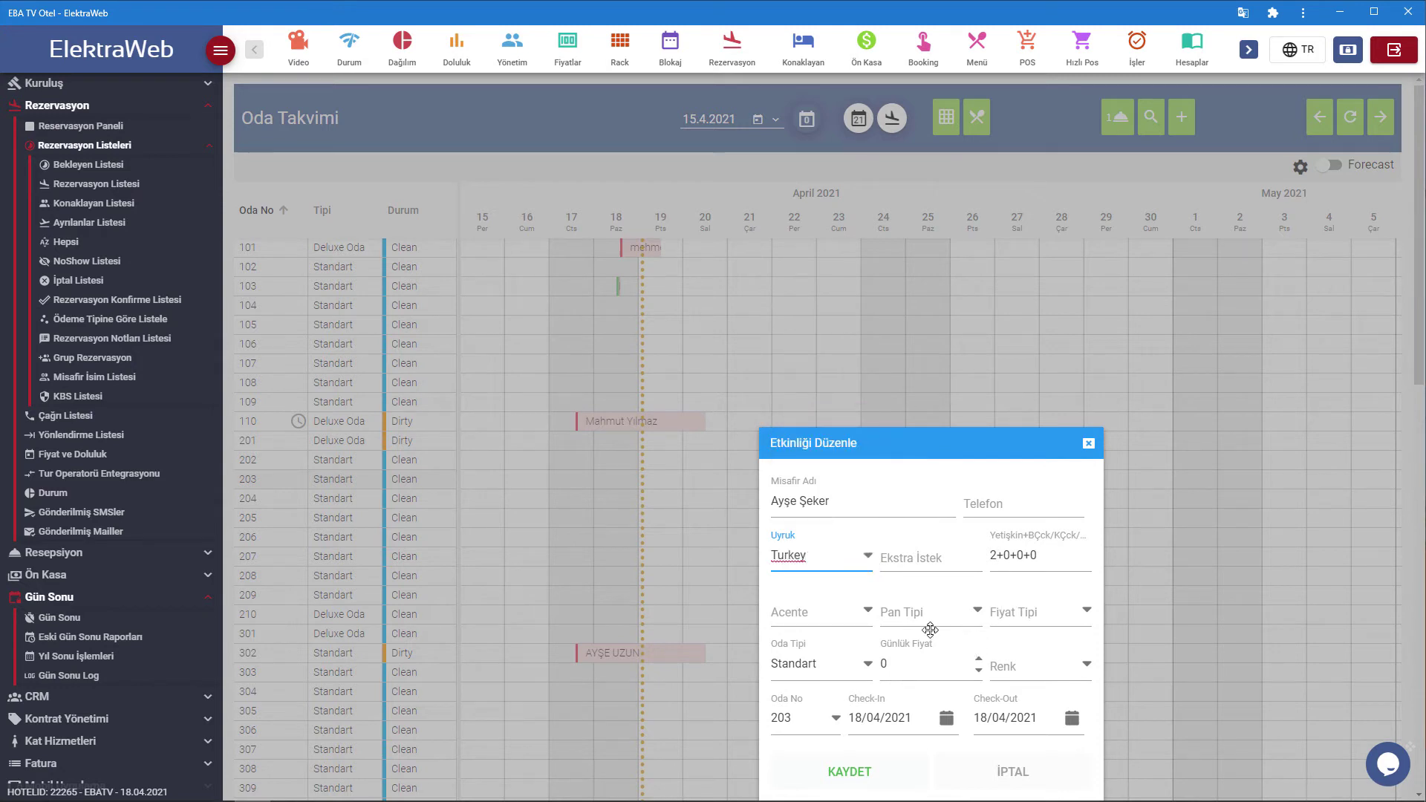
Set the booking's agency to WALKIN and board type to BB, then save it.
left_click(866, 611)
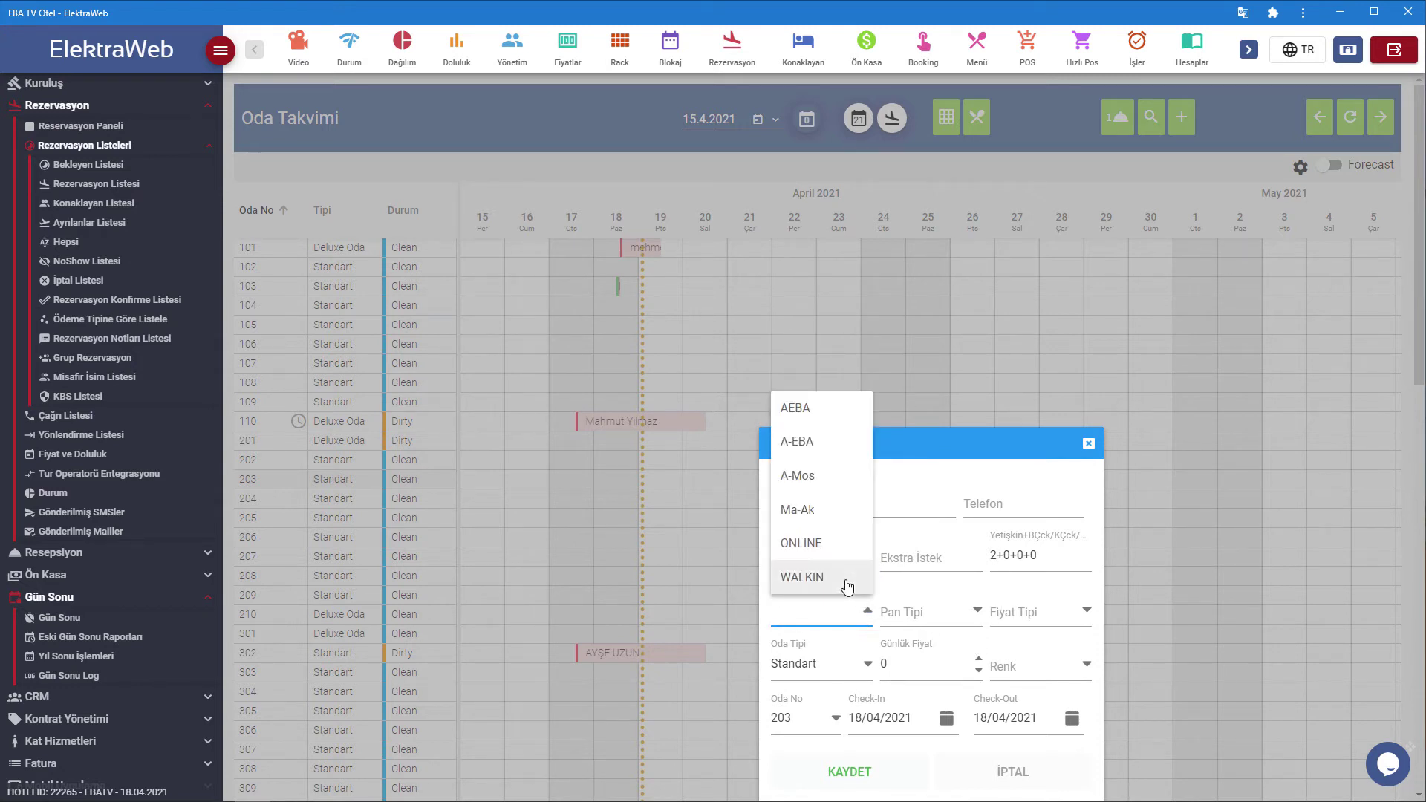
left_click(847, 587)
left_click(975, 612)
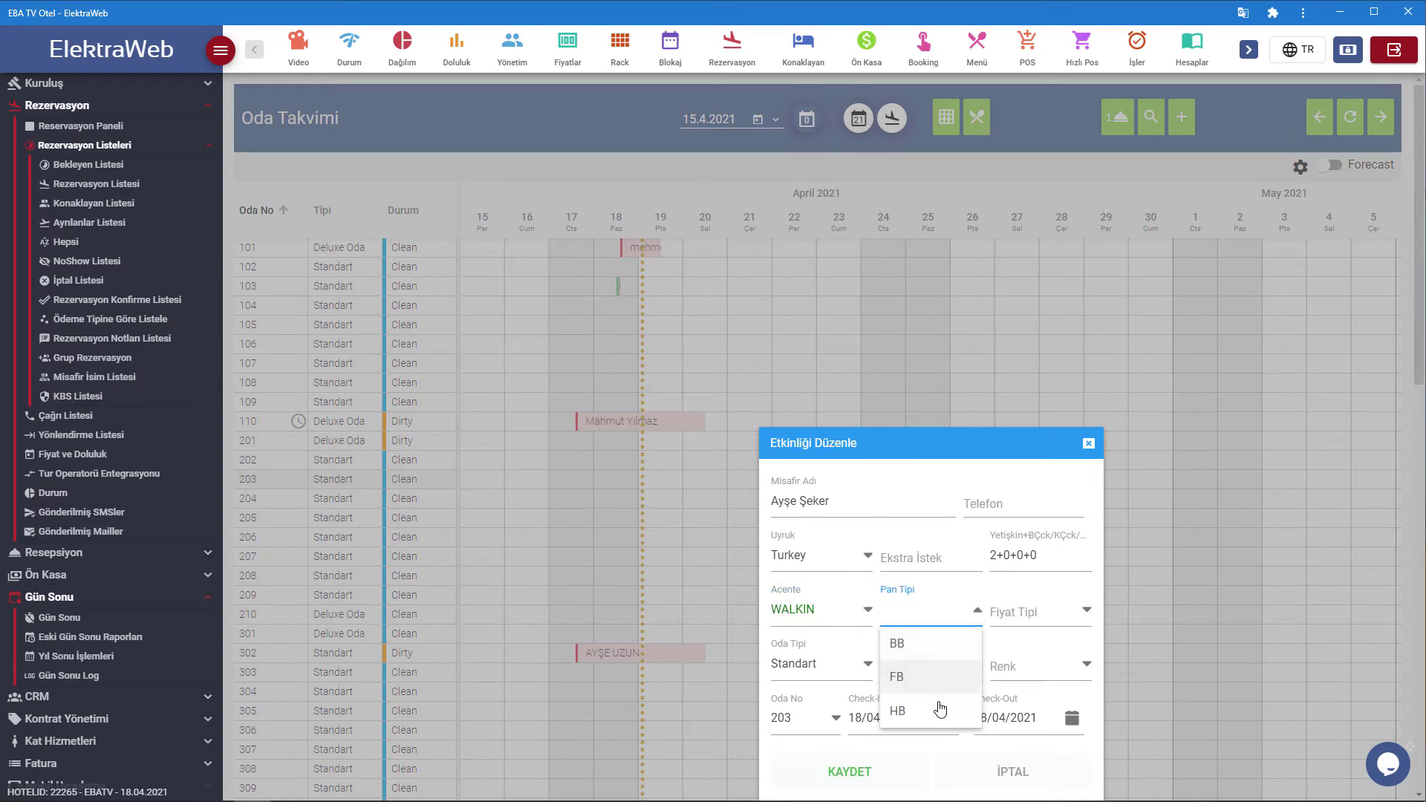
left_click(936, 646)
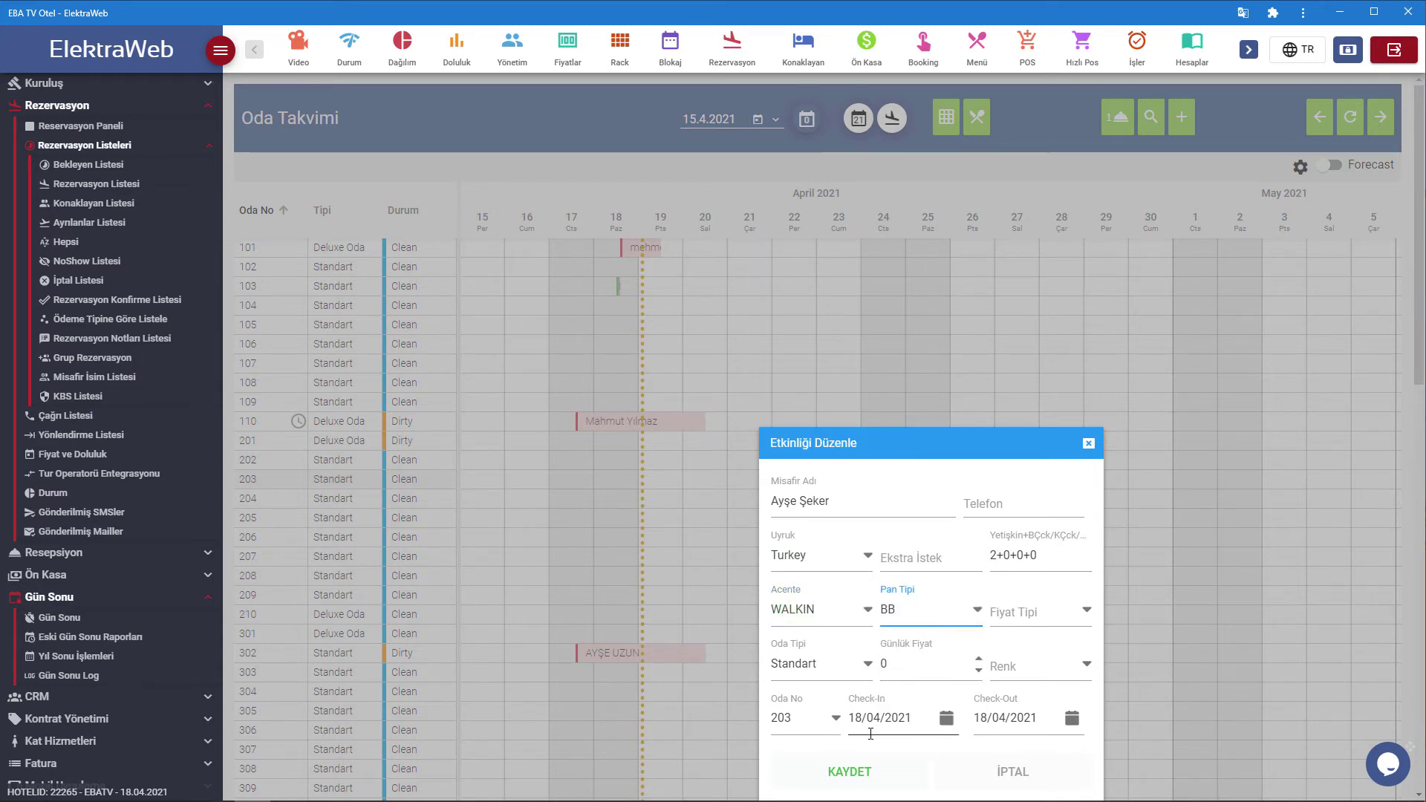
left_click_drag(940, 443, 945, 403)
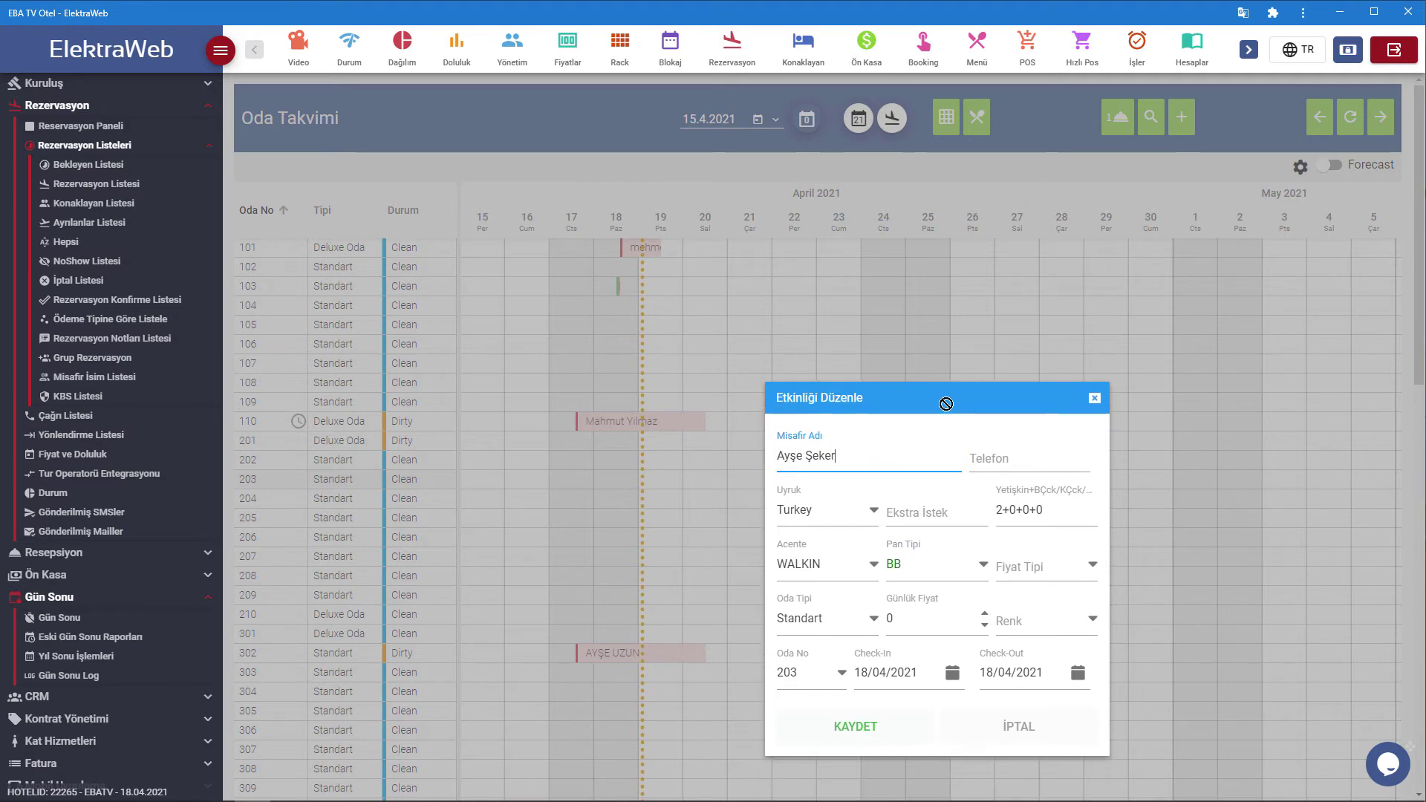
left_click(865, 734)
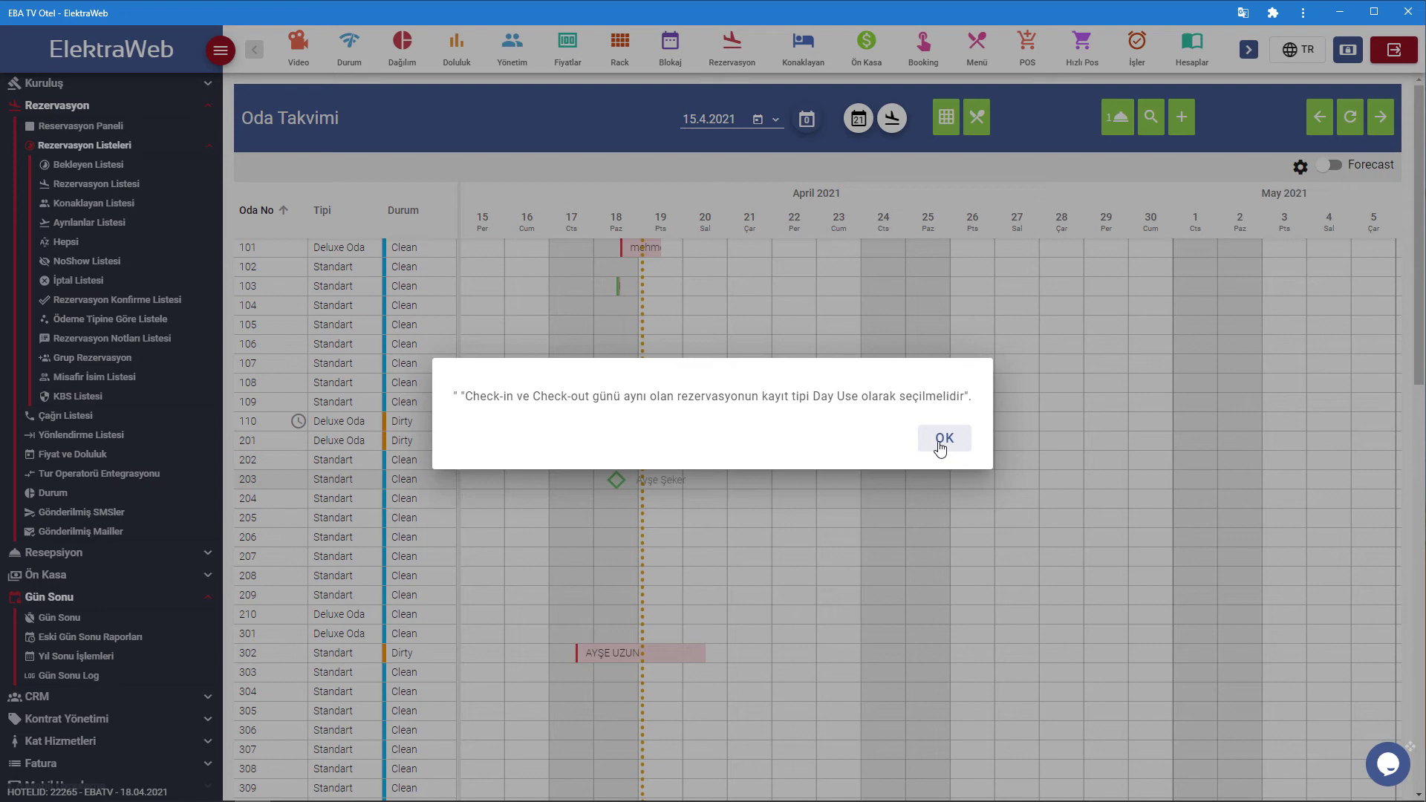
Change room 203's booking check-out date to 19/04/2021 and save it.
left_click(942, 440)
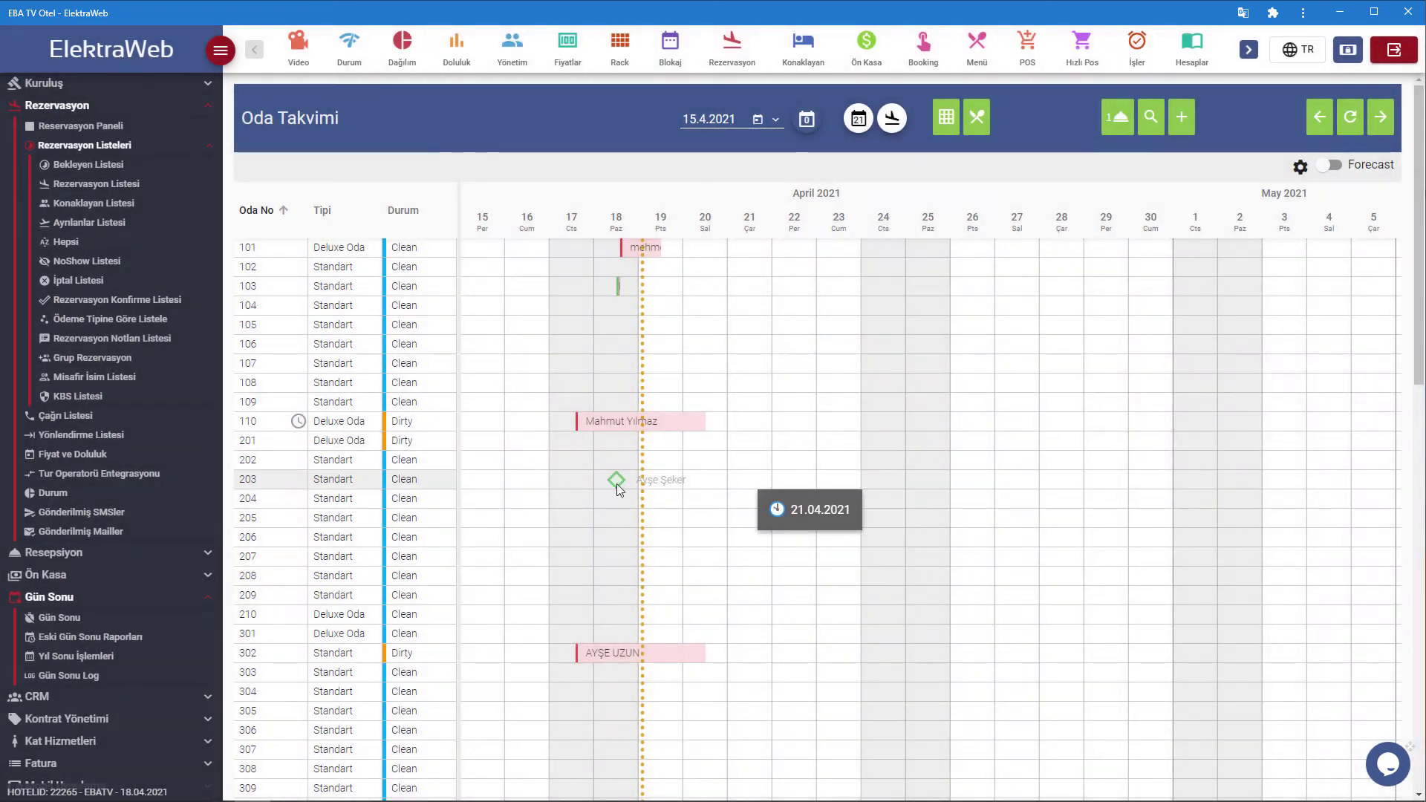
left_click(619, 480)
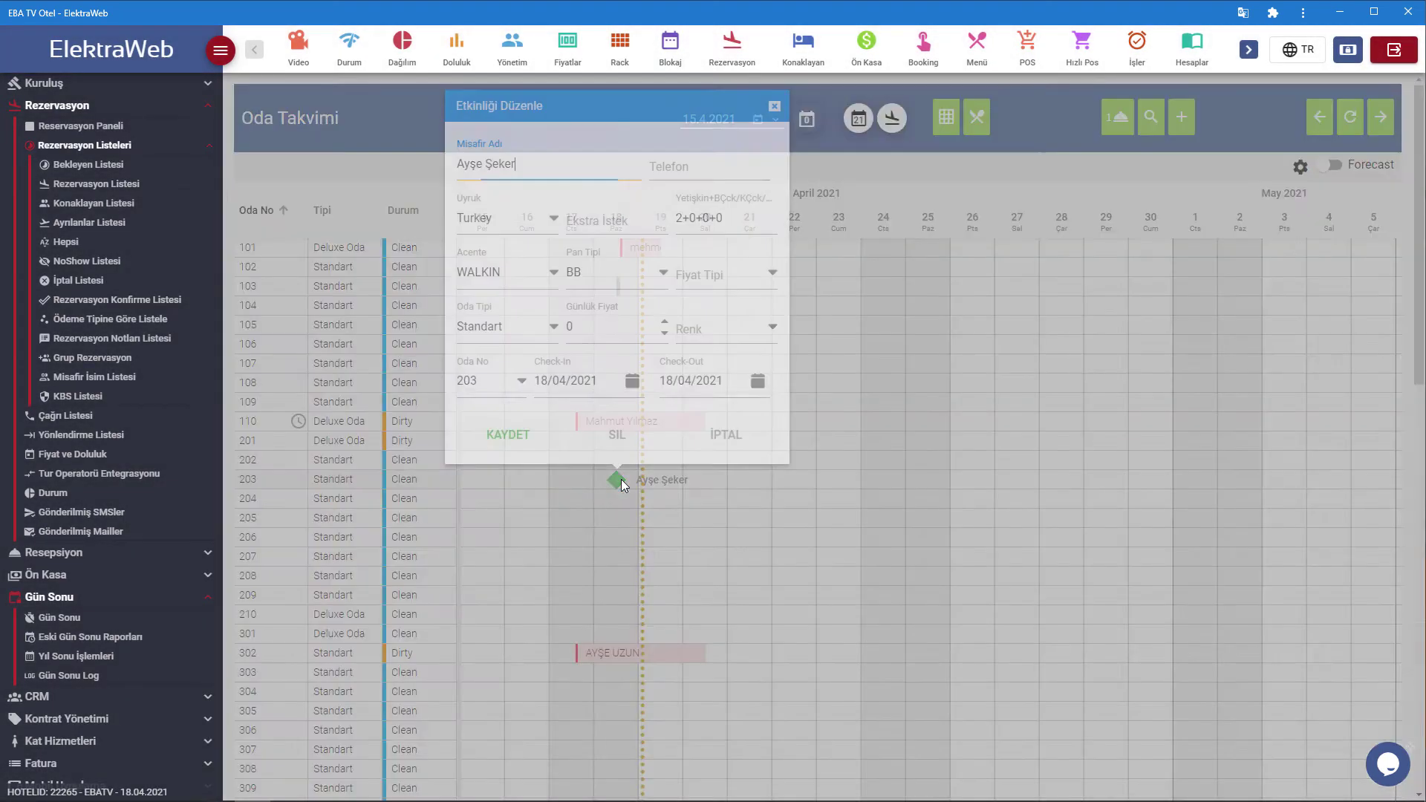
left_click(757, 381)
left_click(710, 566)
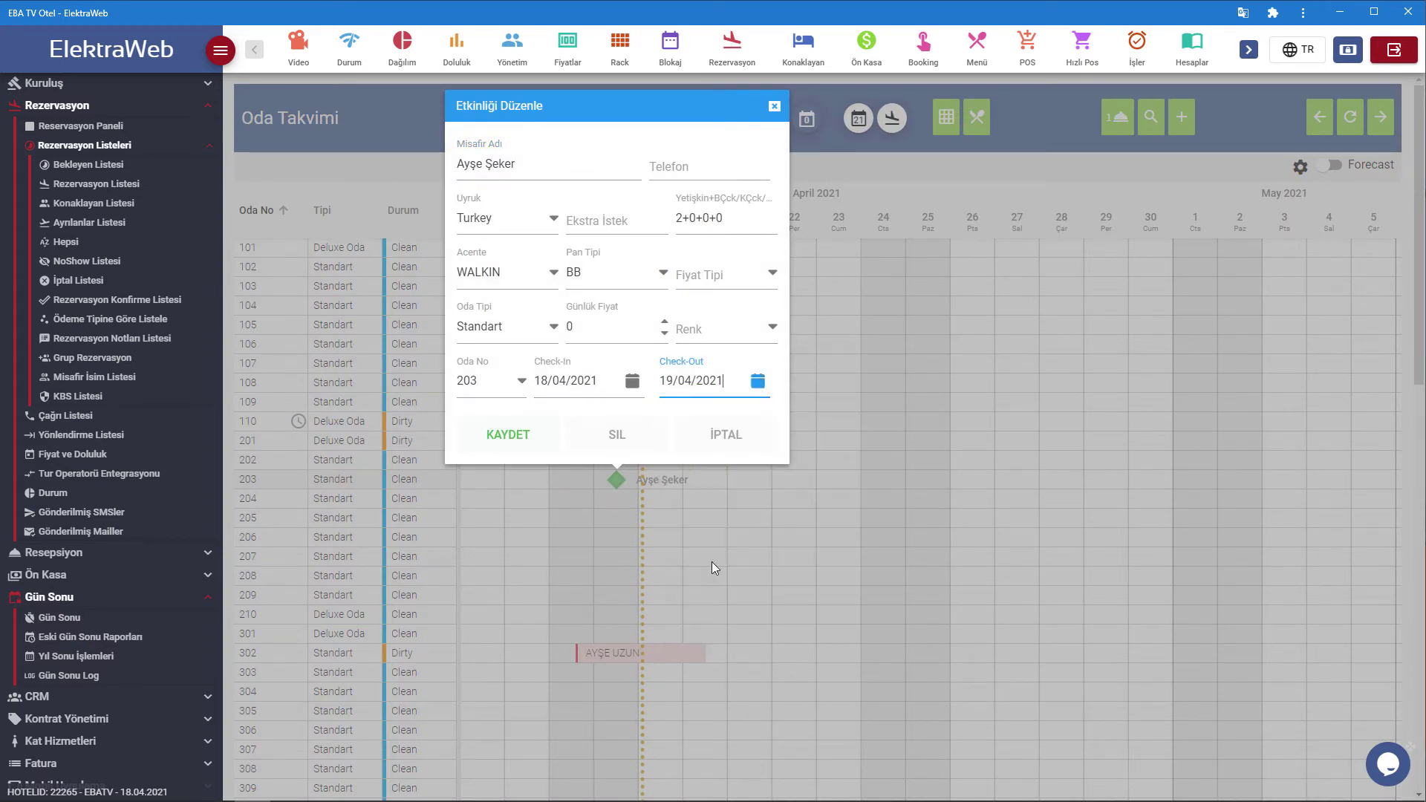
left_click(509, 444)
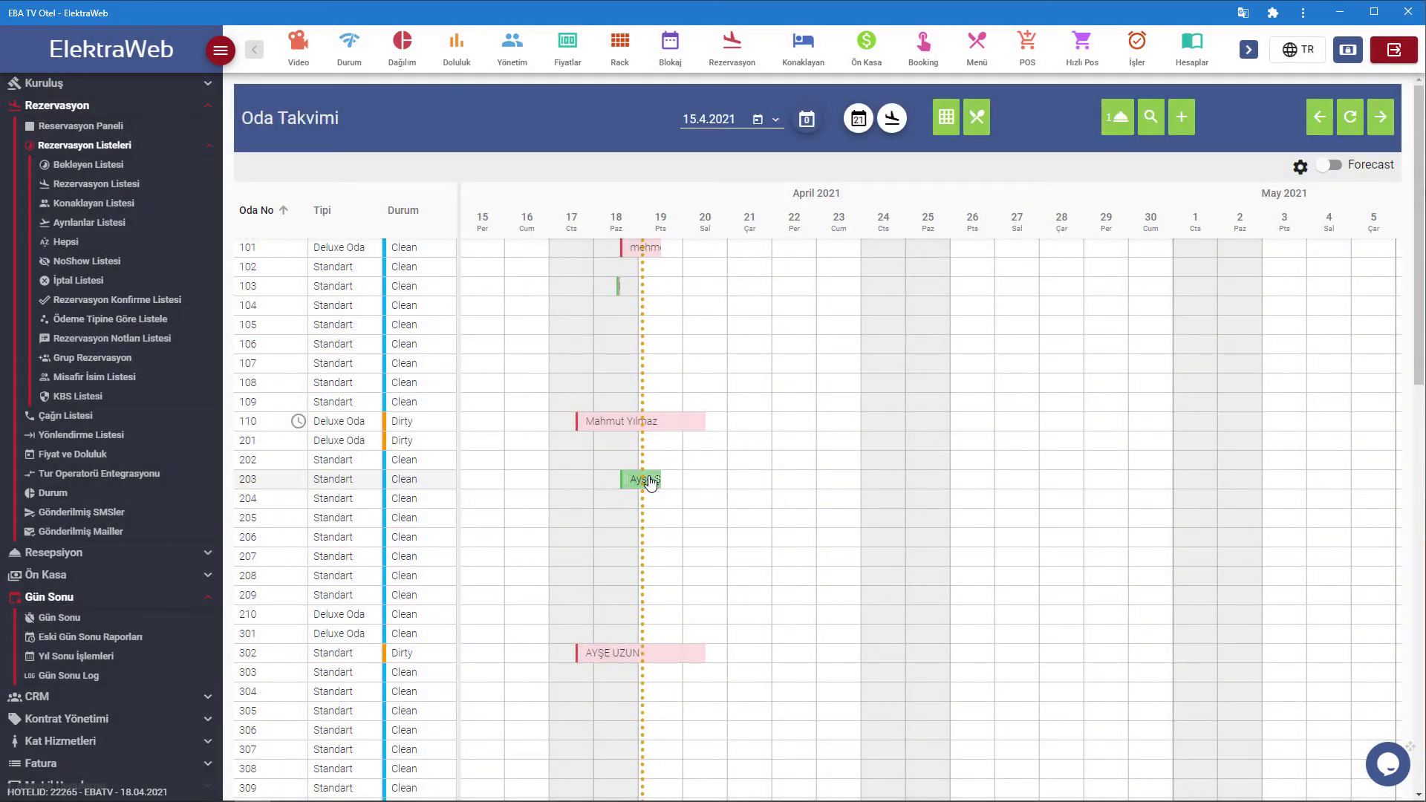
left_click(647, 480)
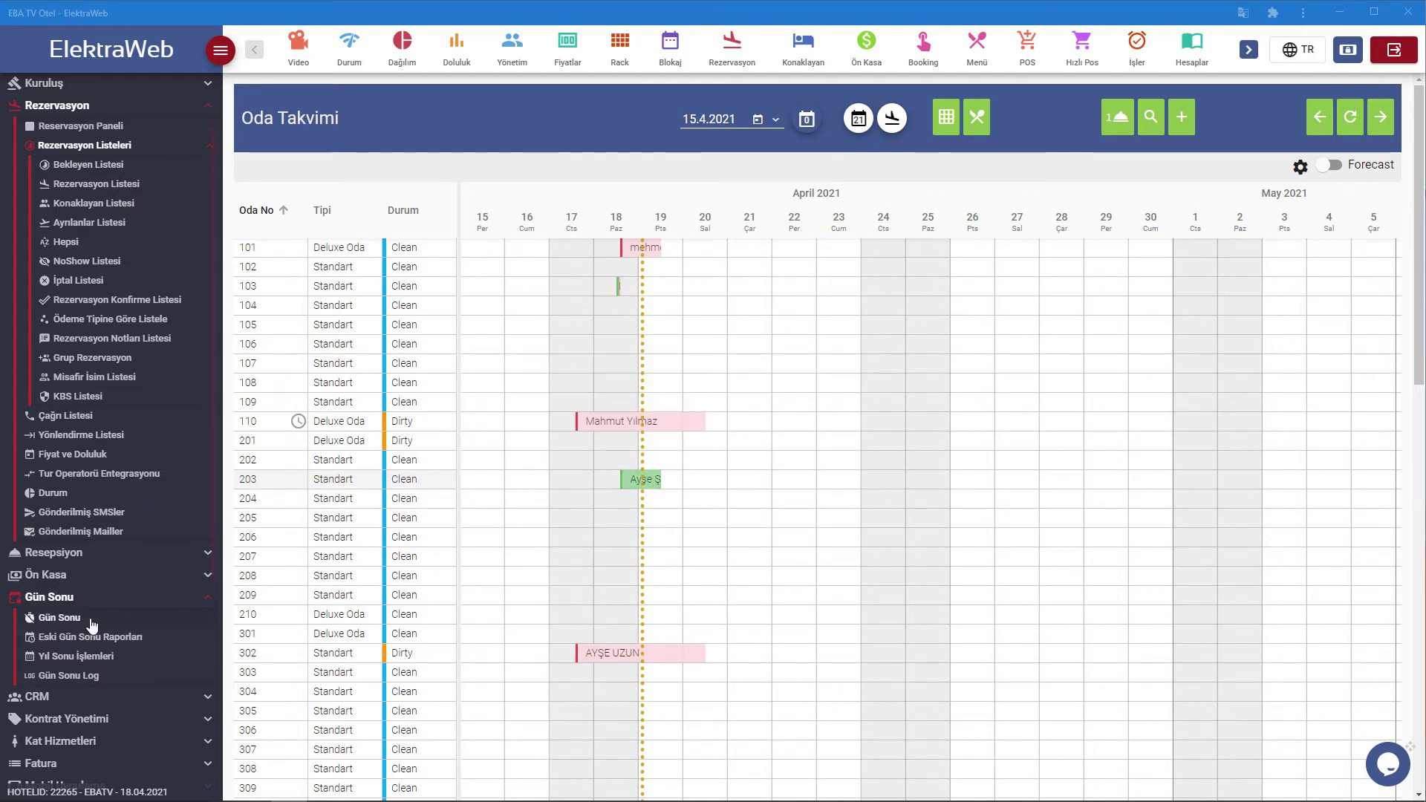
Run the Gün Sonu İşlemleri checks, then enable 'CheckIn Olmamış Rezervasyonları İPTAL ET!' after the warning.
left_click(60, 617)
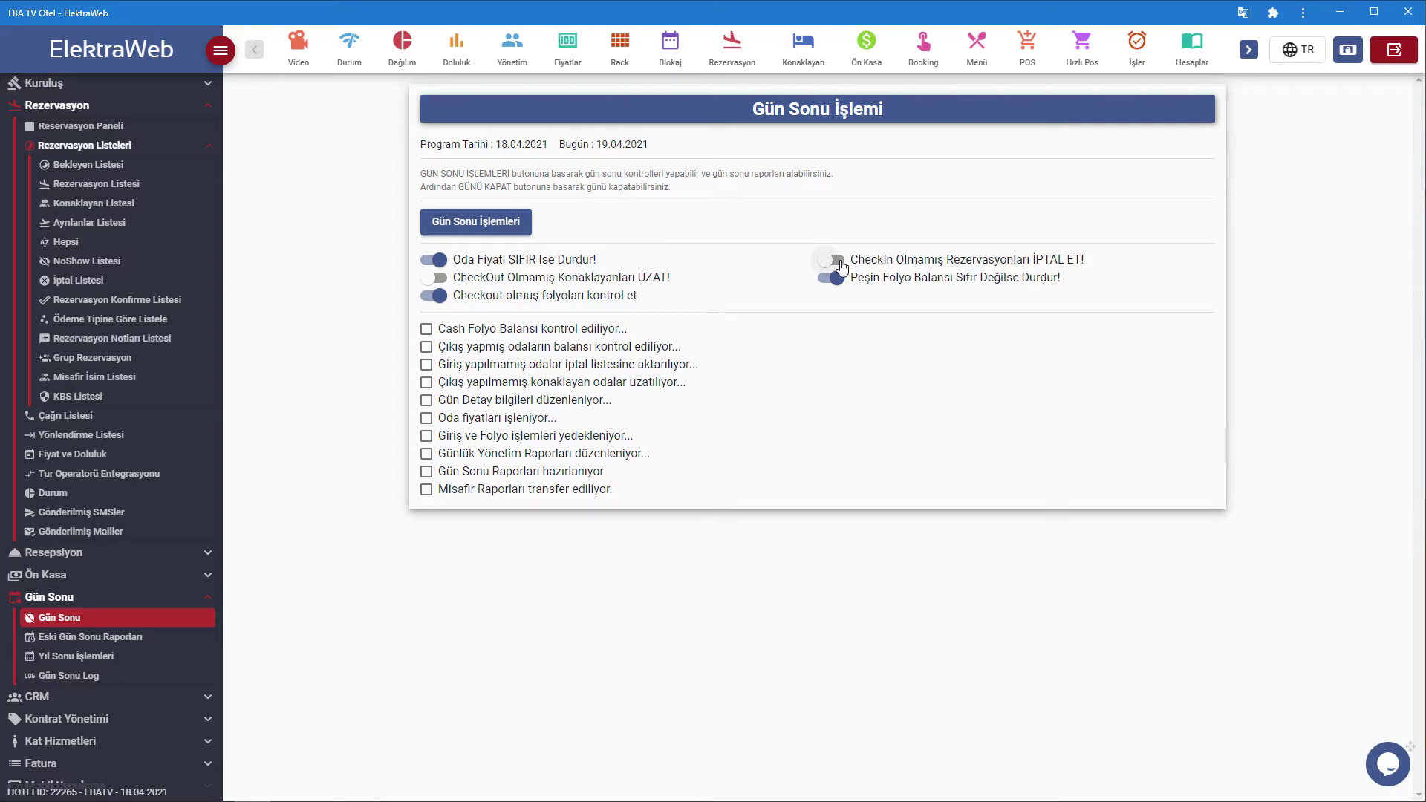
left_click(514, 223)
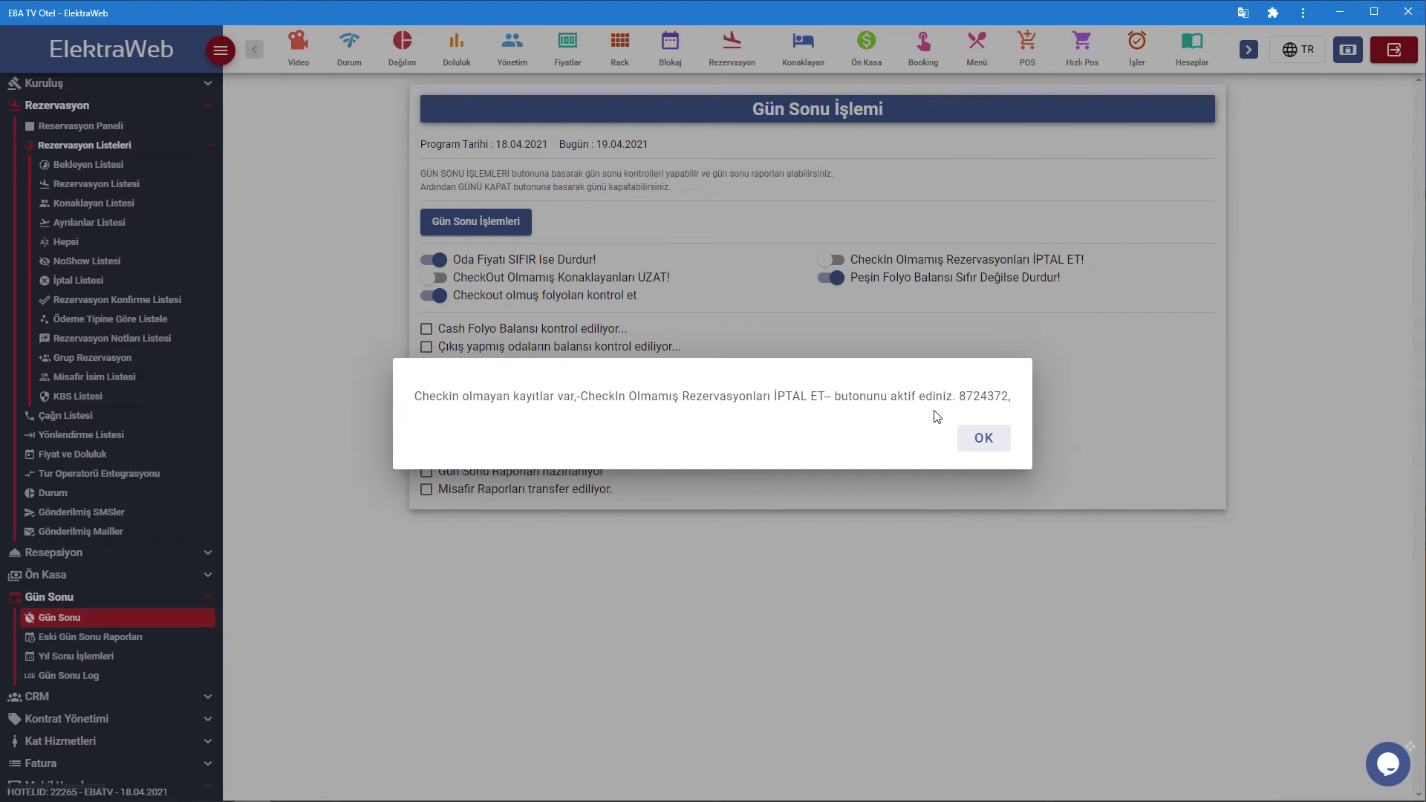
left_click(976, 443)
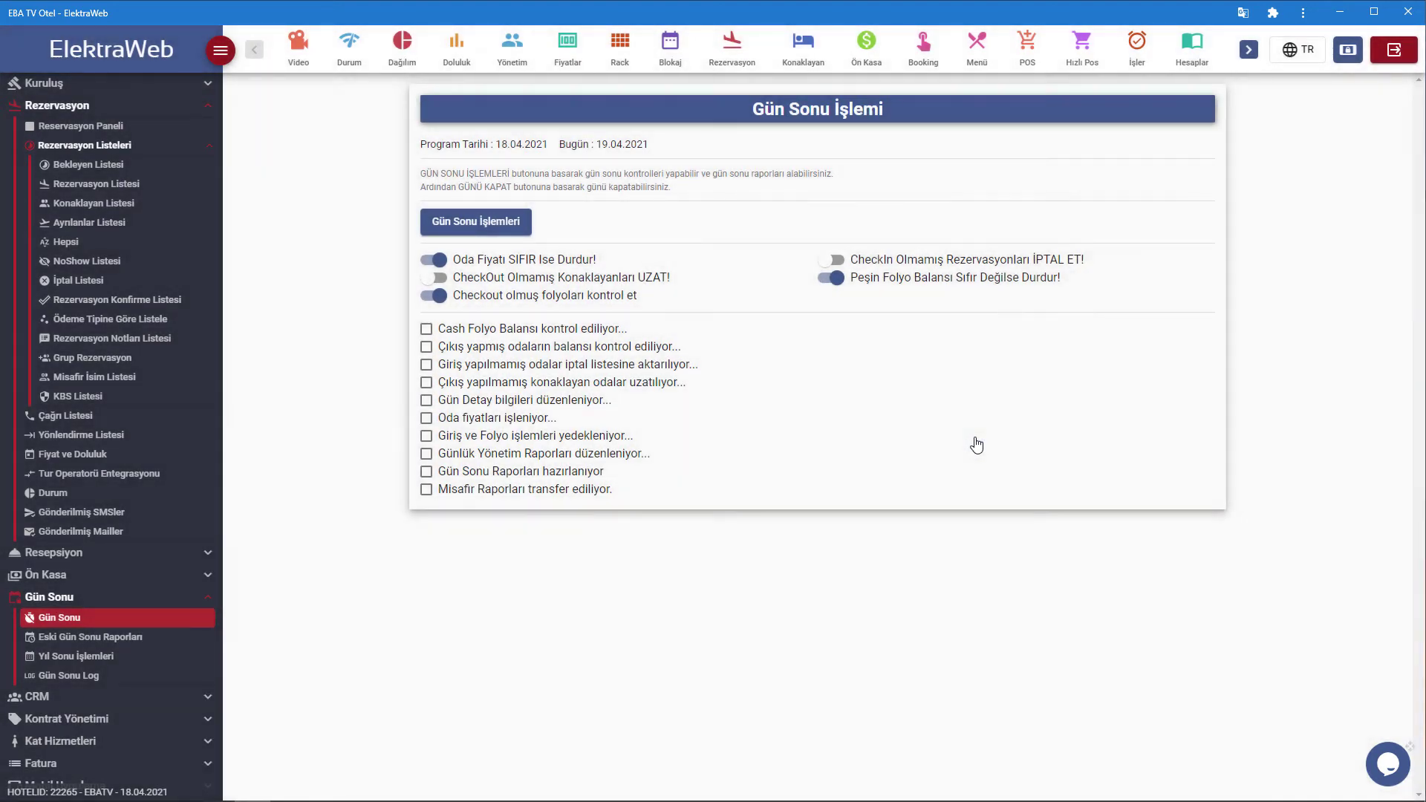
left_click(835, 263)
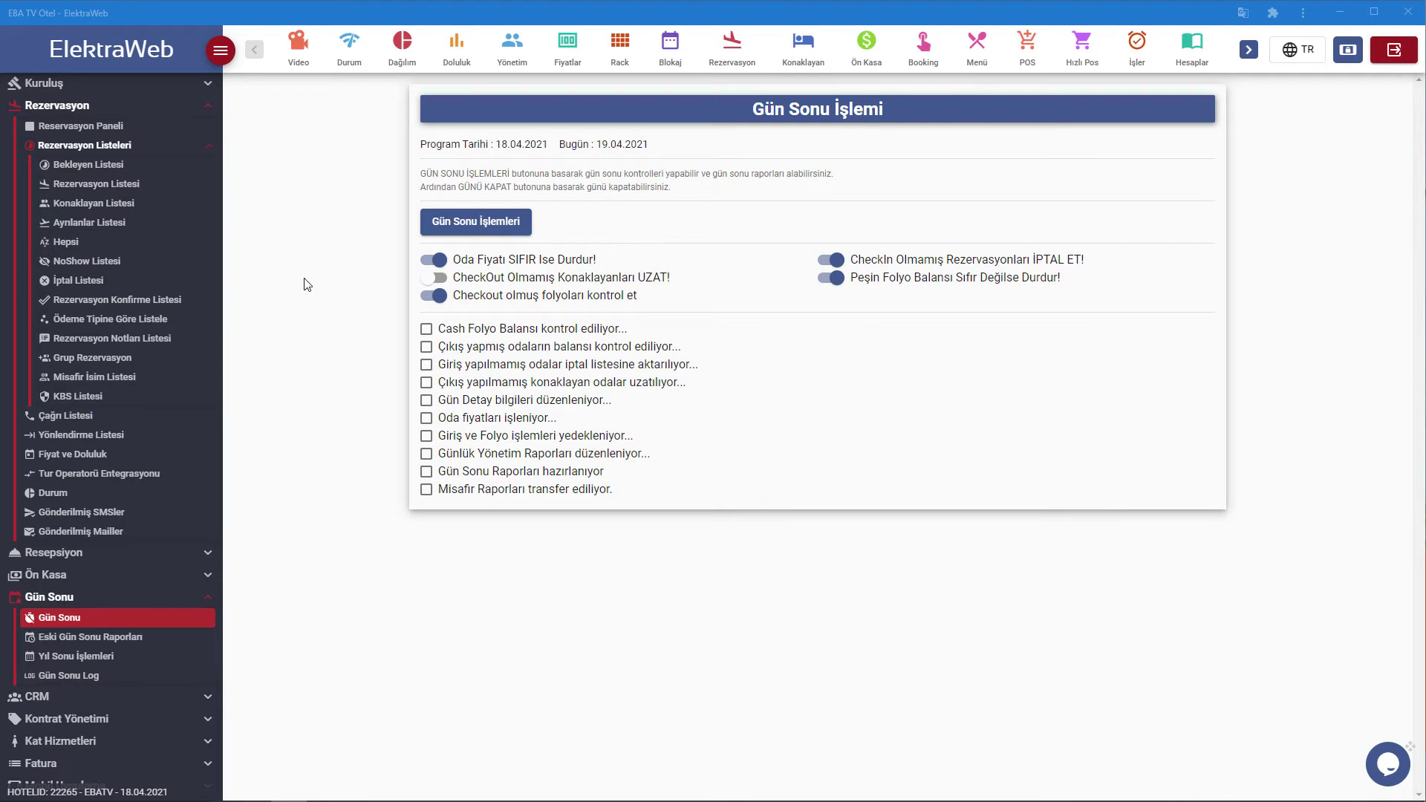
In Konaklayan Listesi, check that the CASH FOLIO card's Folyo and Ön Folyo are empty.
left_click(113, 128)
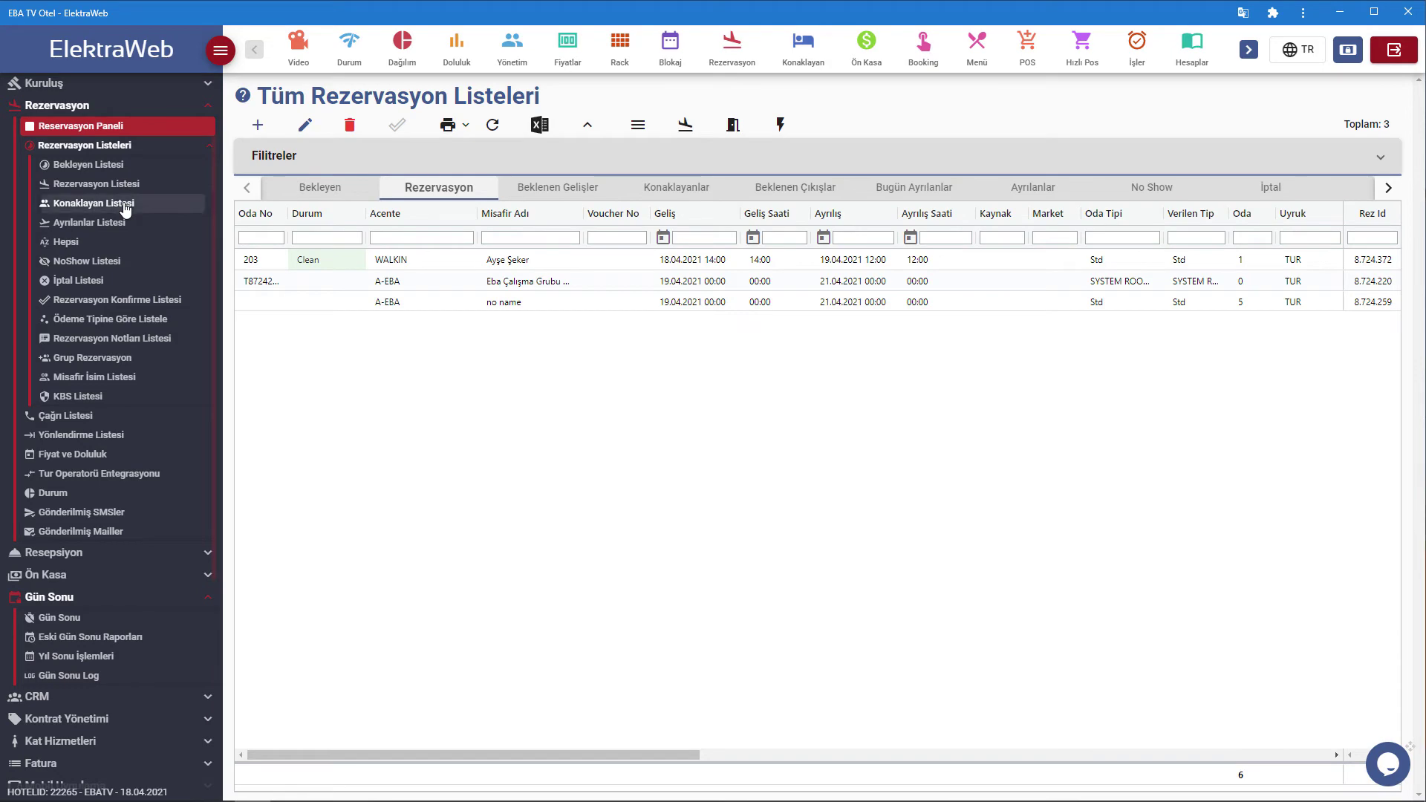
left_click(125, 208)
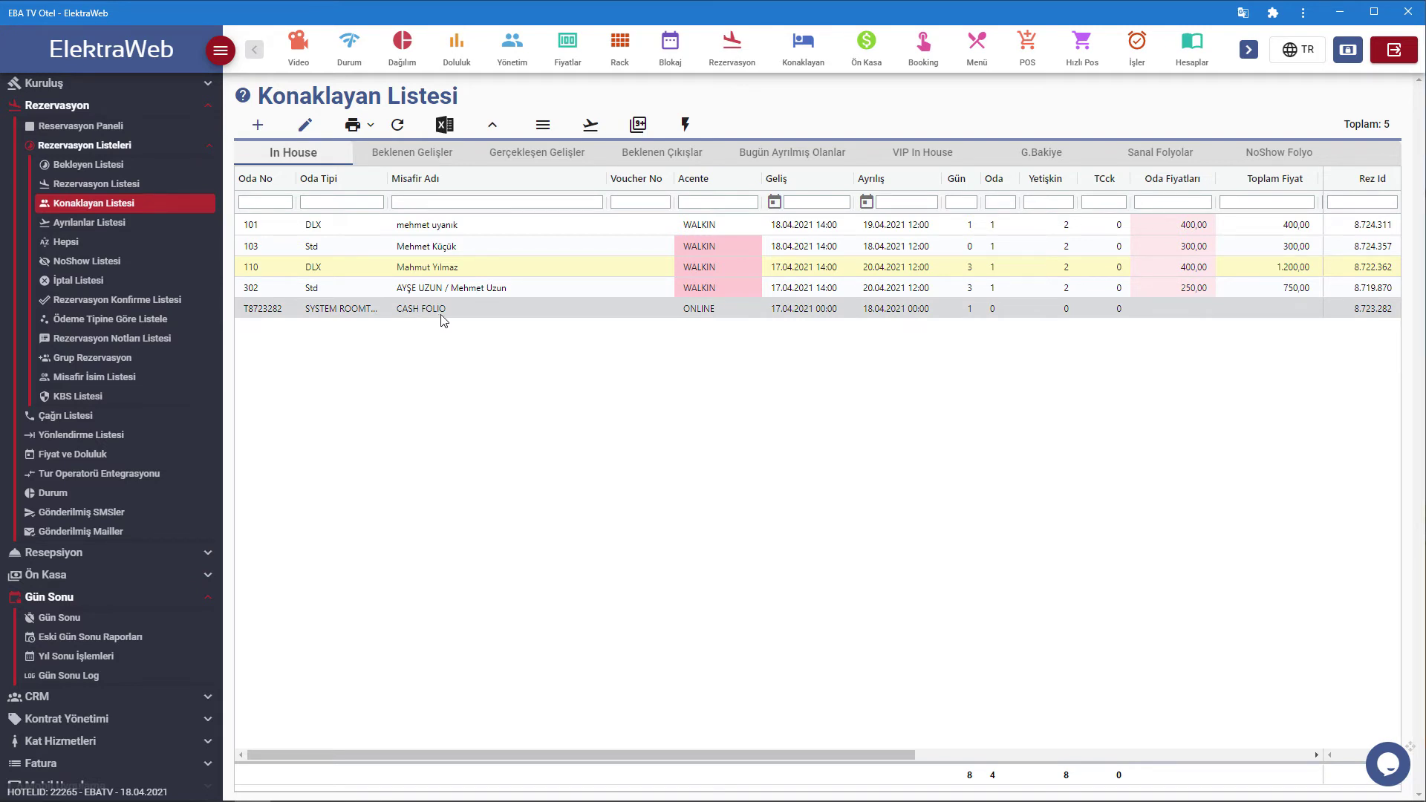
double_click(582, 319)
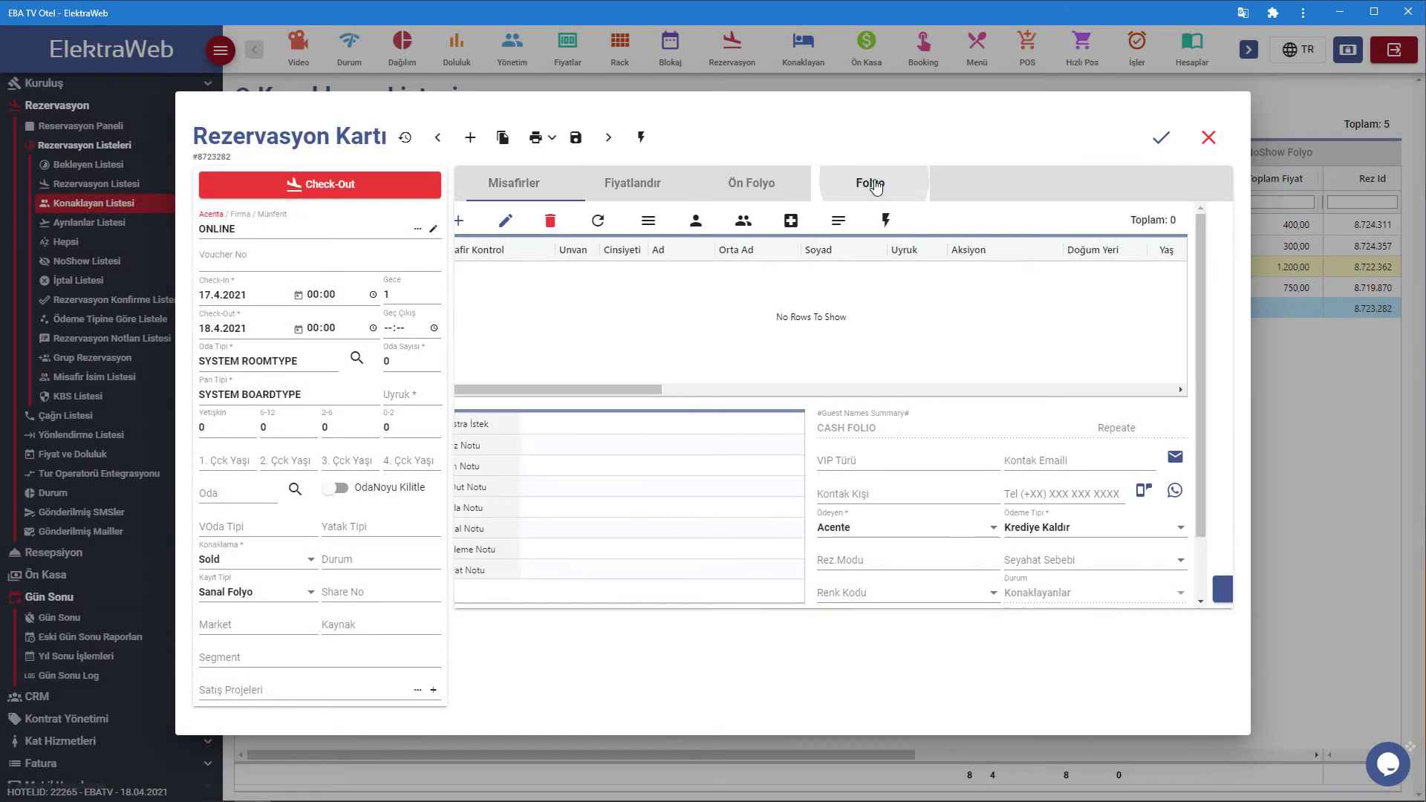
left_click(875, 186)
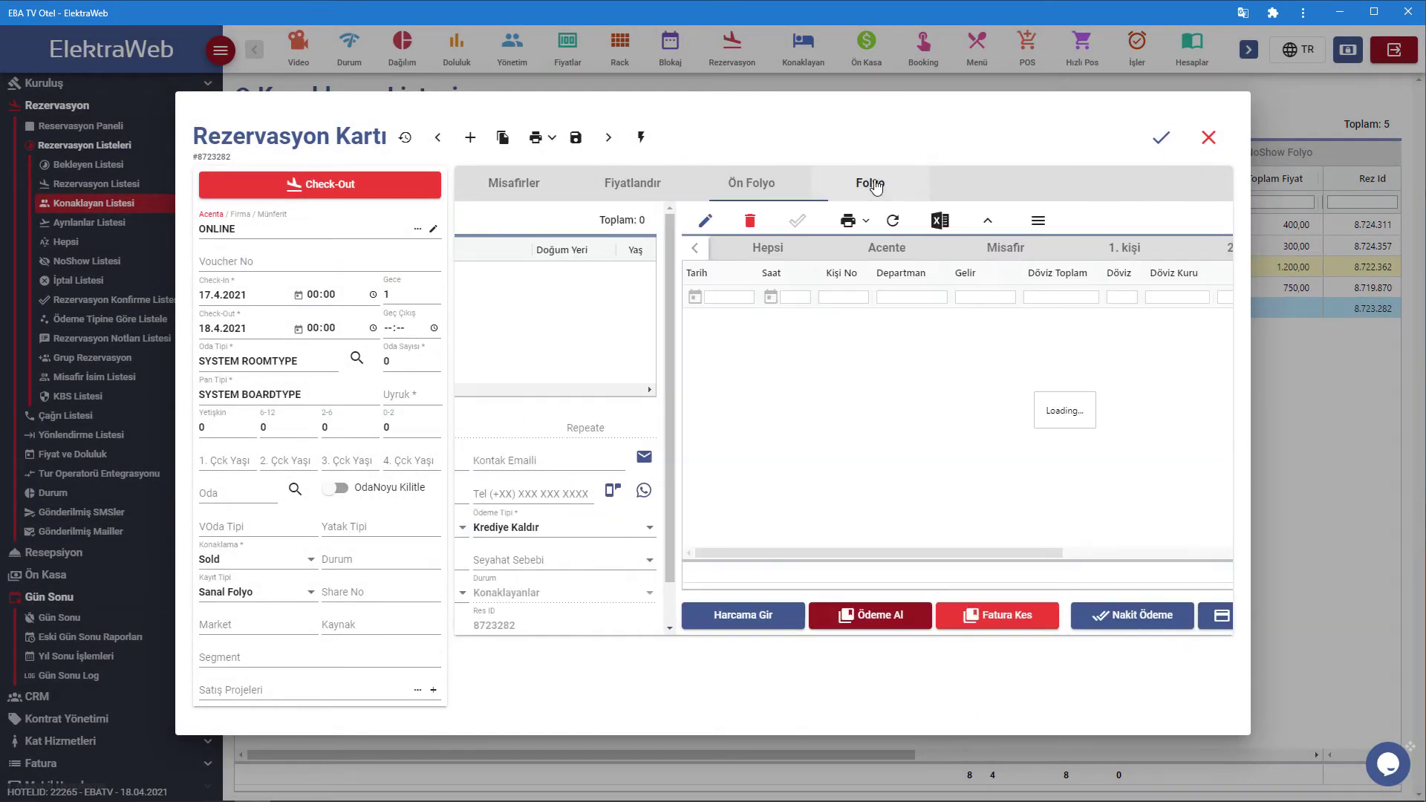
left_click(773, 191)
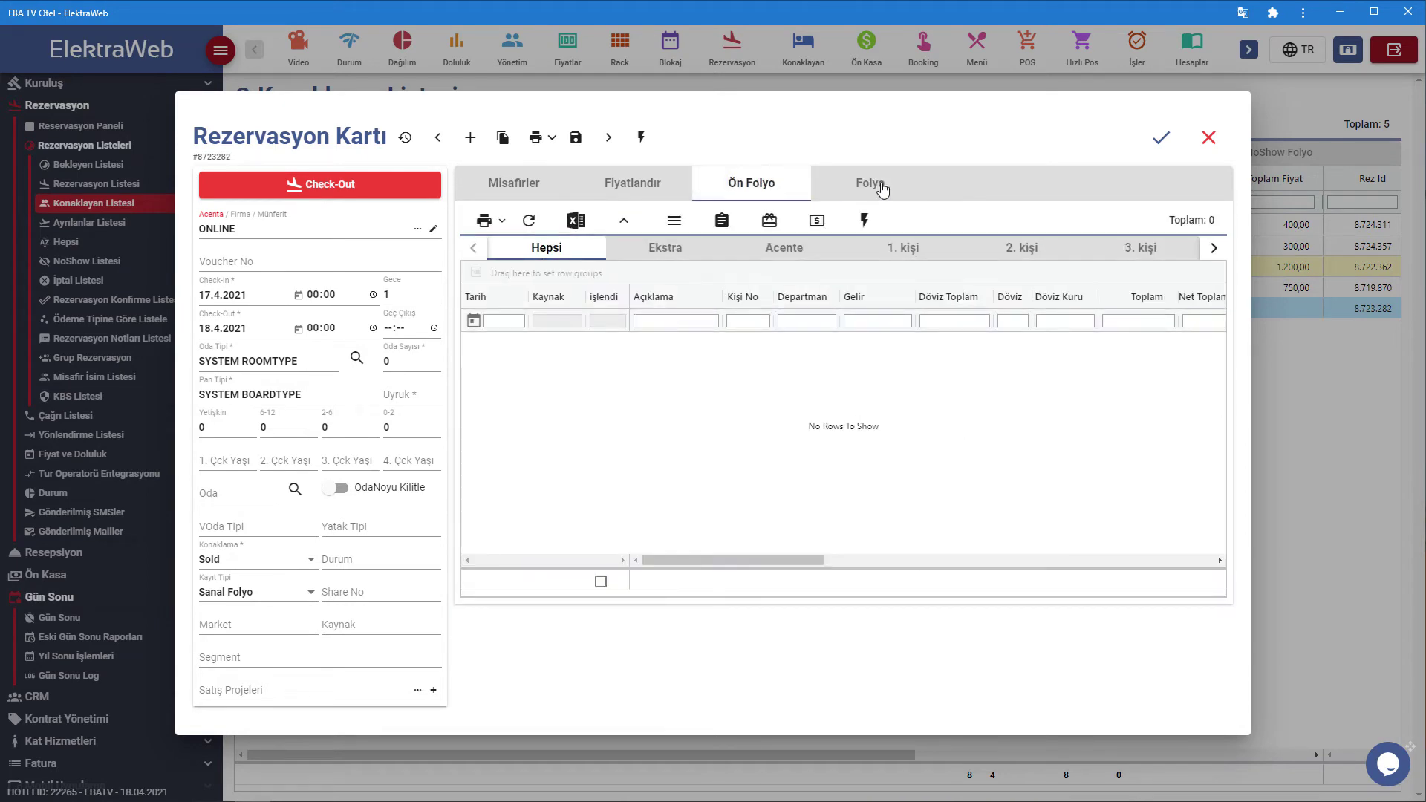
left_click(1209, 137)
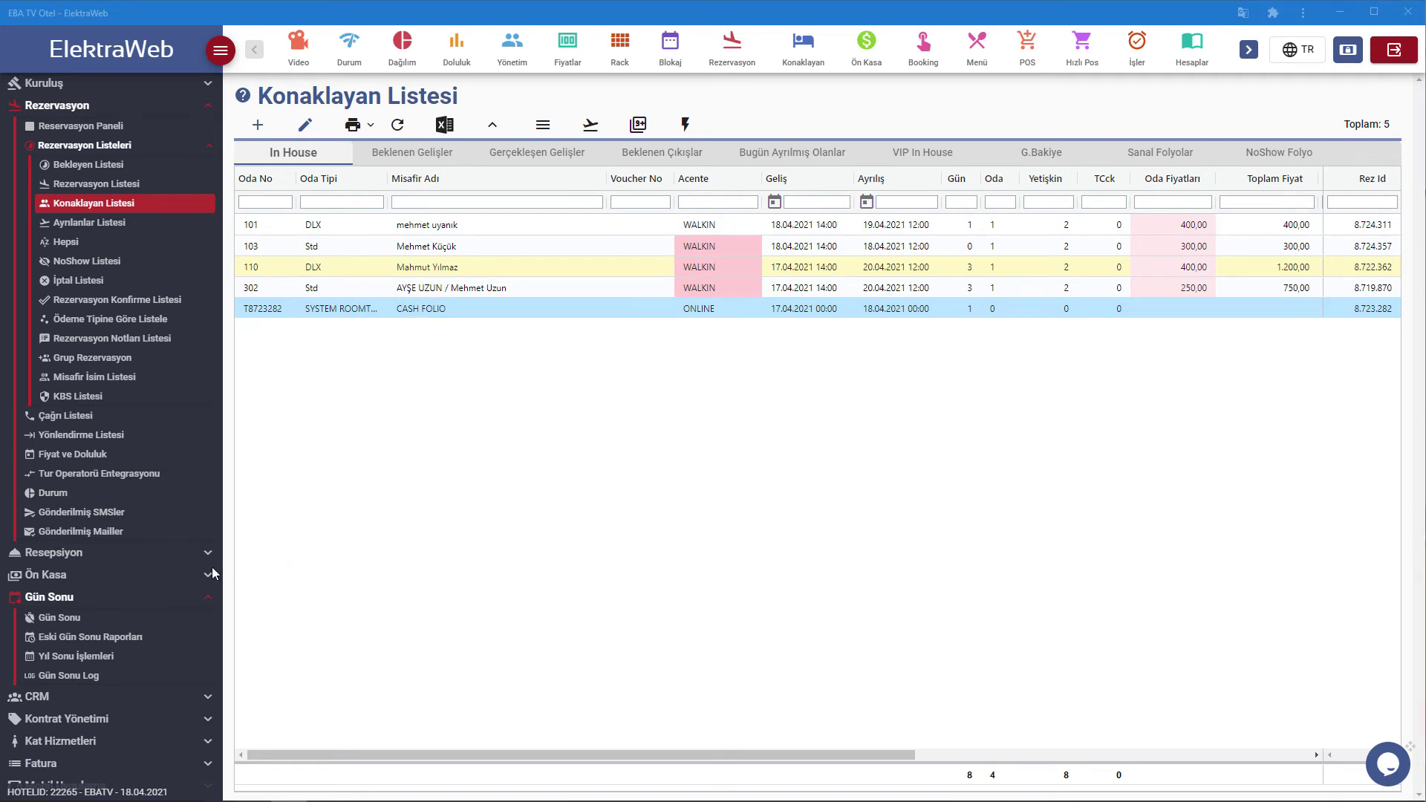
Go back to the Gün Sonu İşlemi page from the Gün Sonu sidebar menu.
left_click(102, 624)
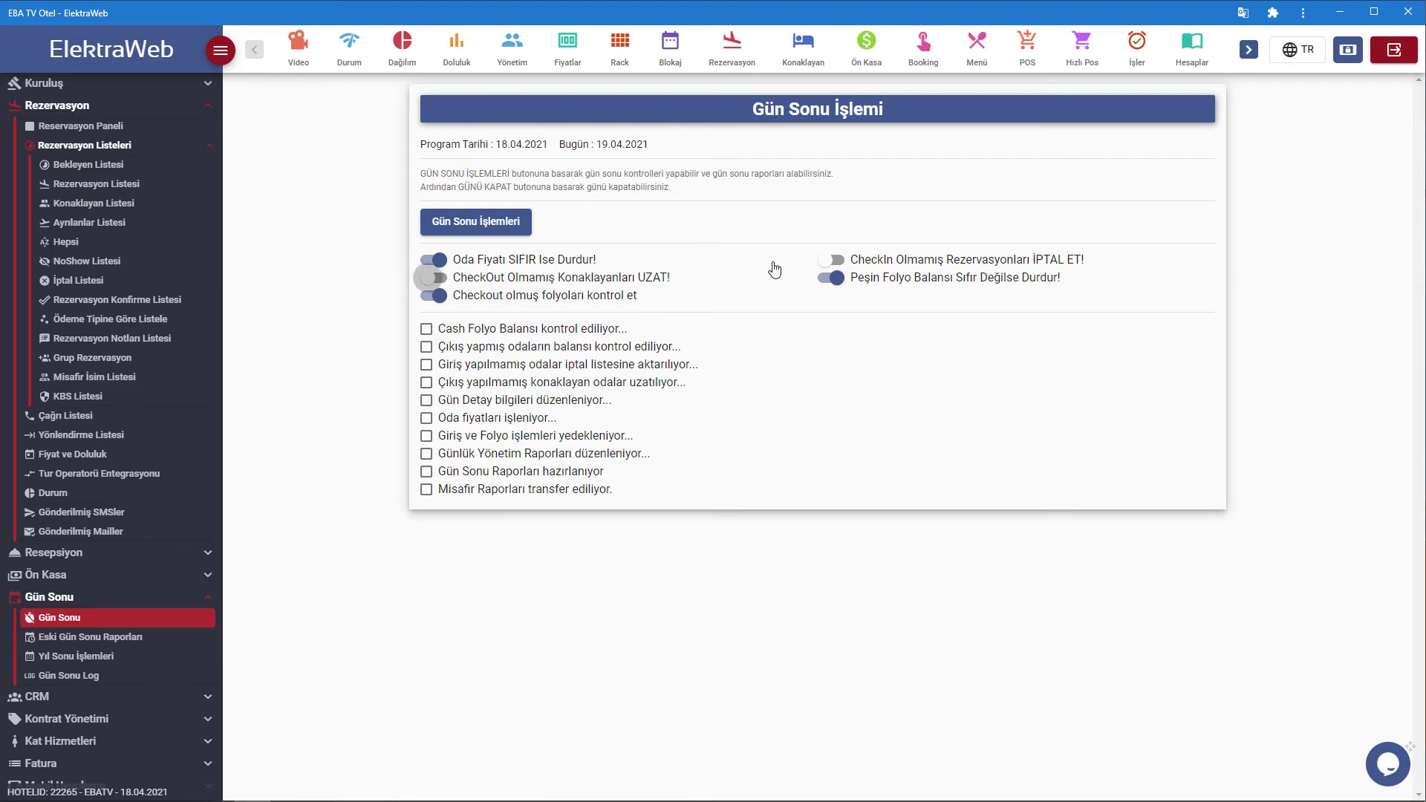
Run the end-of-day checks with UZAT and İPTAL ET on, then open Konaklayan Listesi after the Day Use warning.
left_click(435, 279)
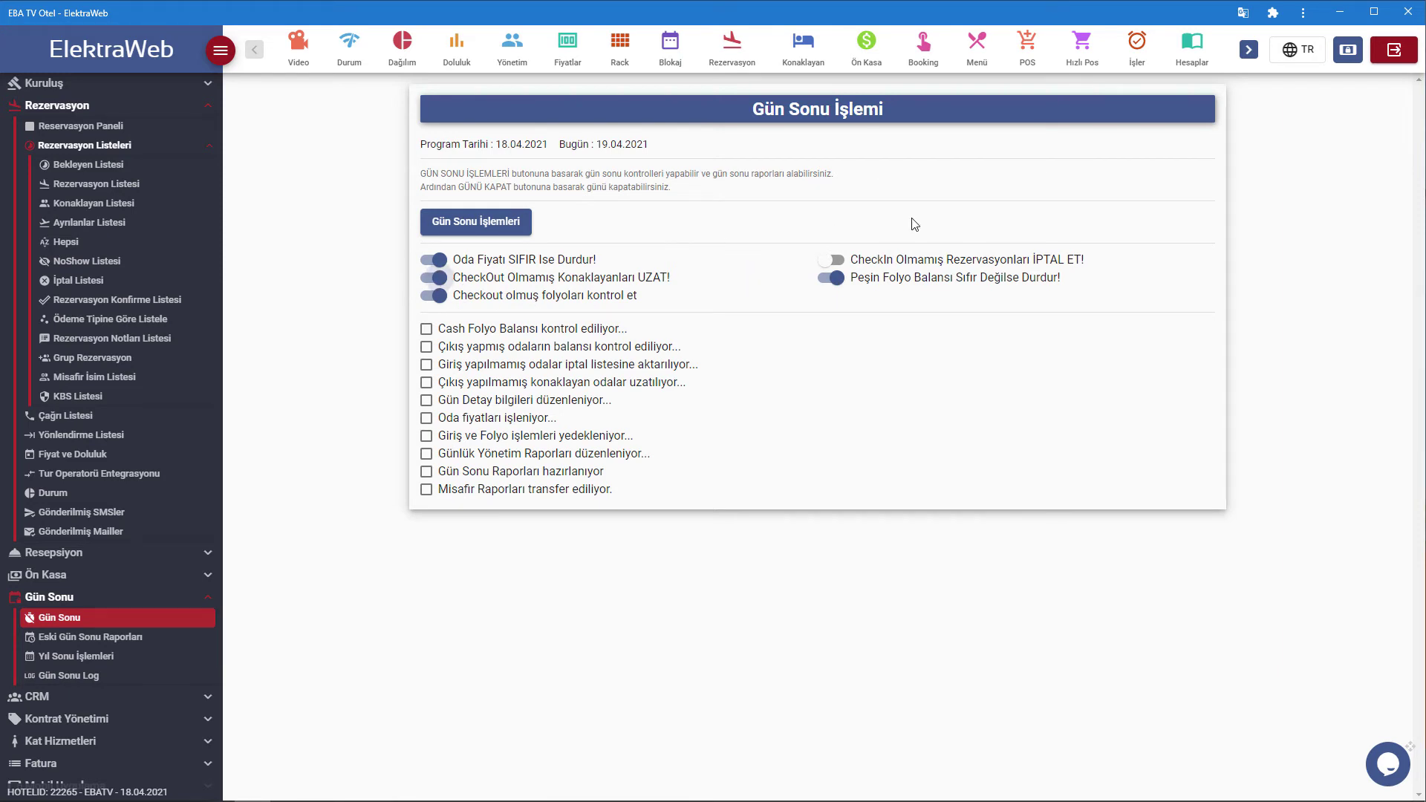
left_click(843, 264)
left_click(468, 227)
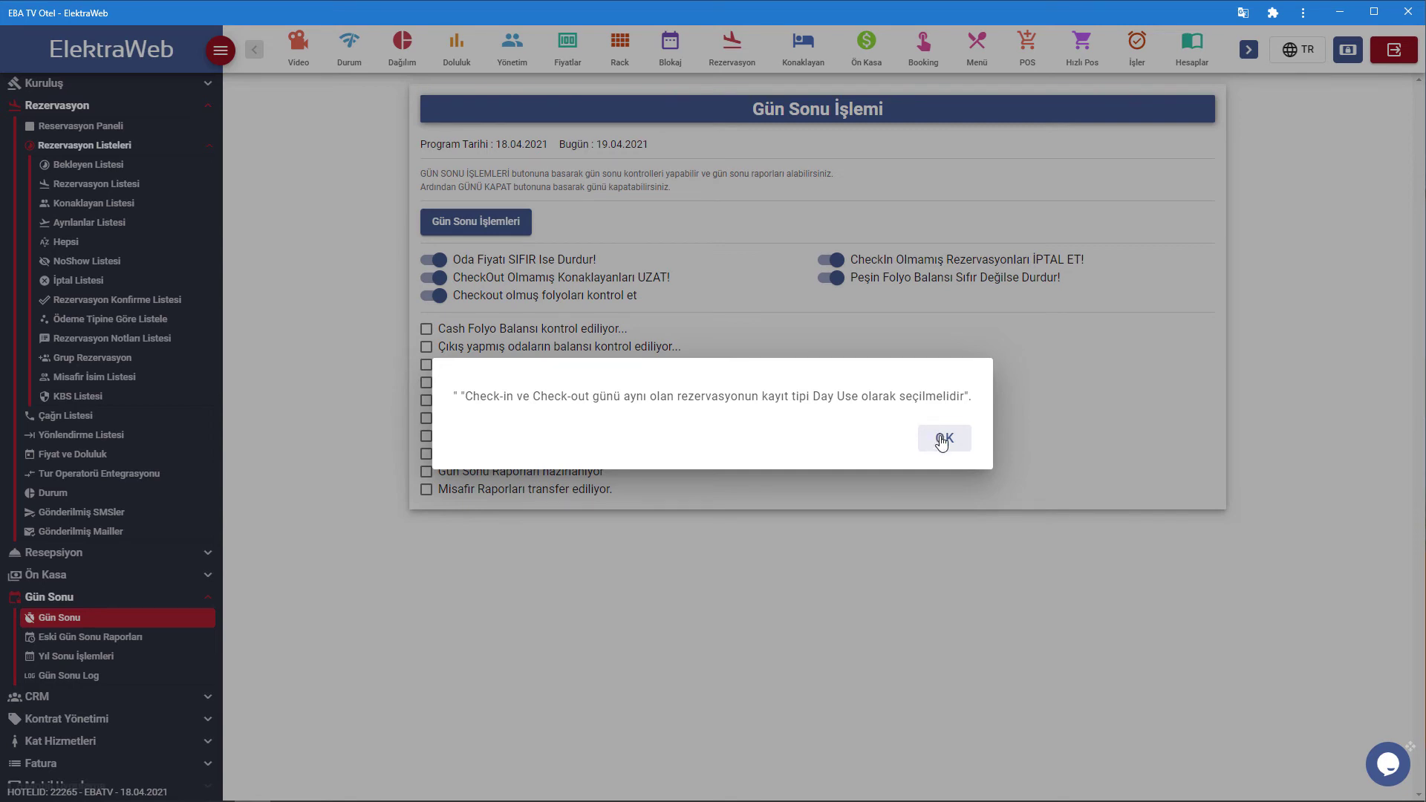
left_click(942, 441)
left_click(107, 208)
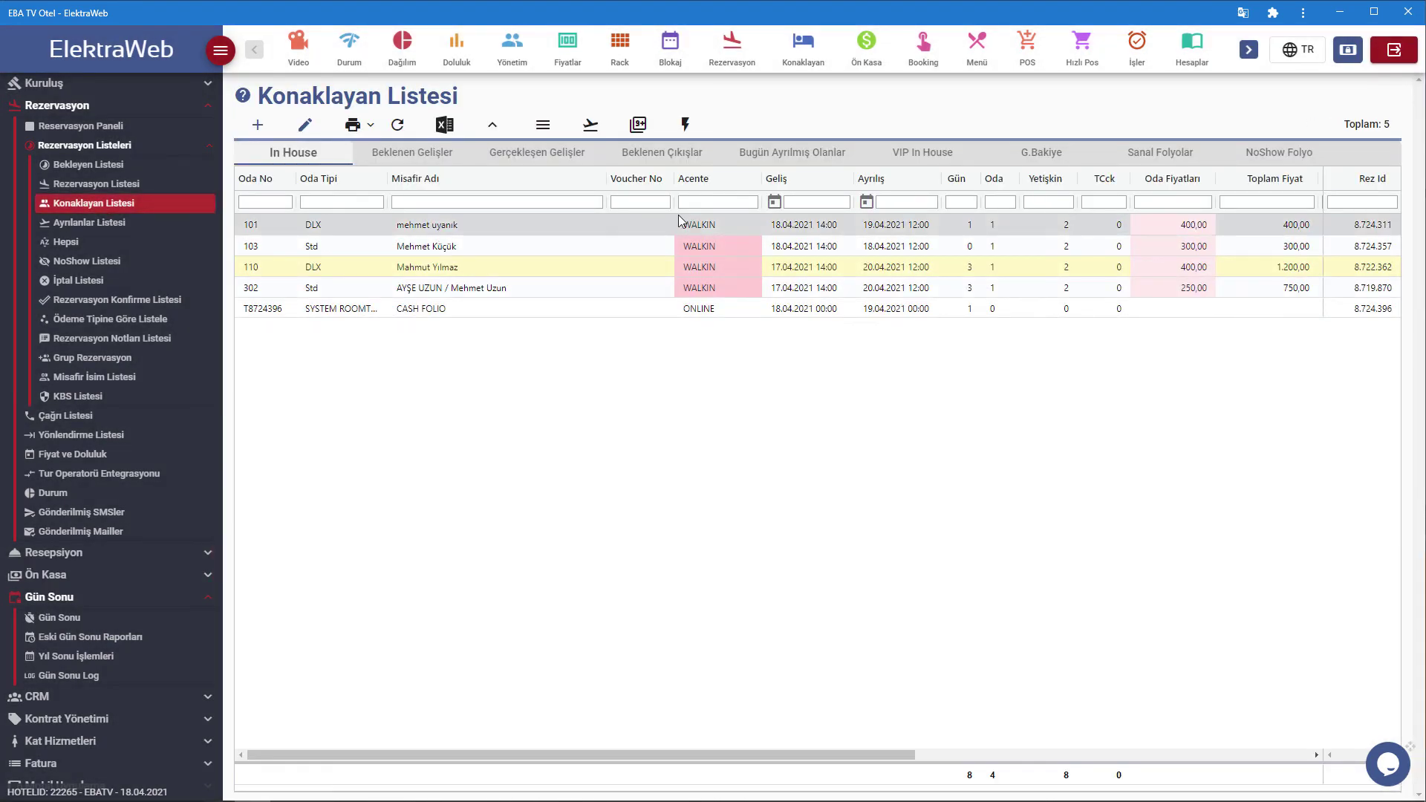
Change room 103's check-out to 19.4.2021 and its Kayıt Tipi from Day Use to Normal, then save.
double_click(908, 241)
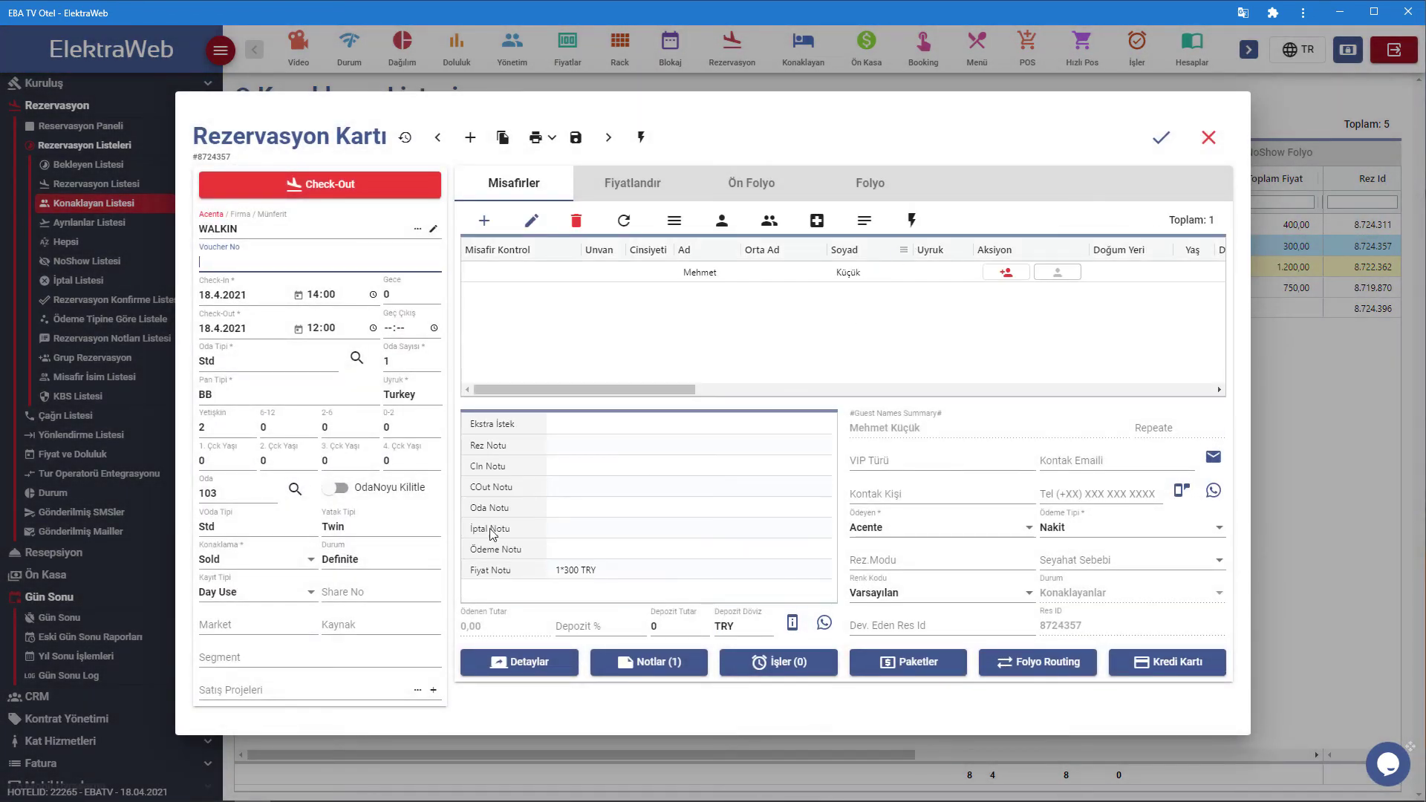
left_click(209, 328)
key("BackSpace")
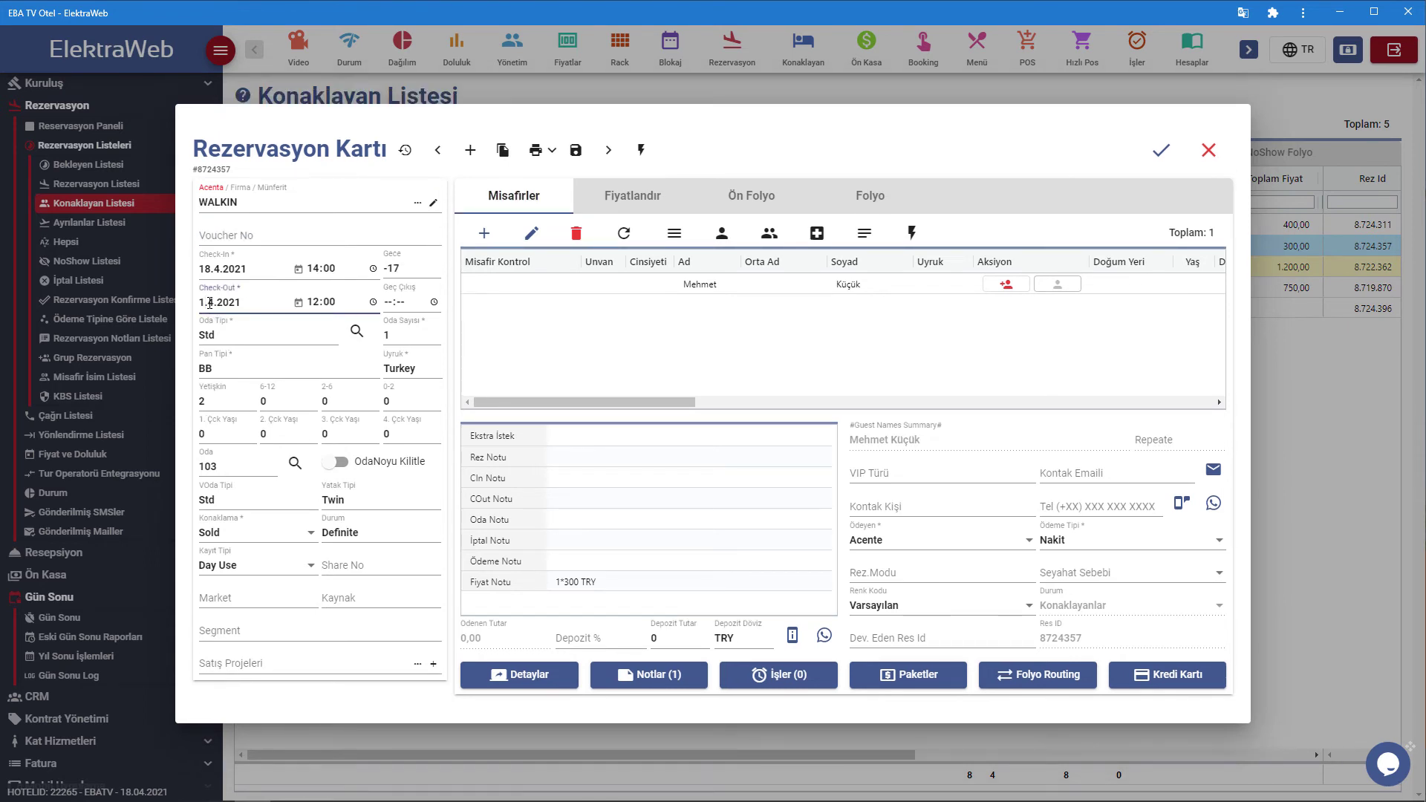
type("9")
left_click(289, 559)
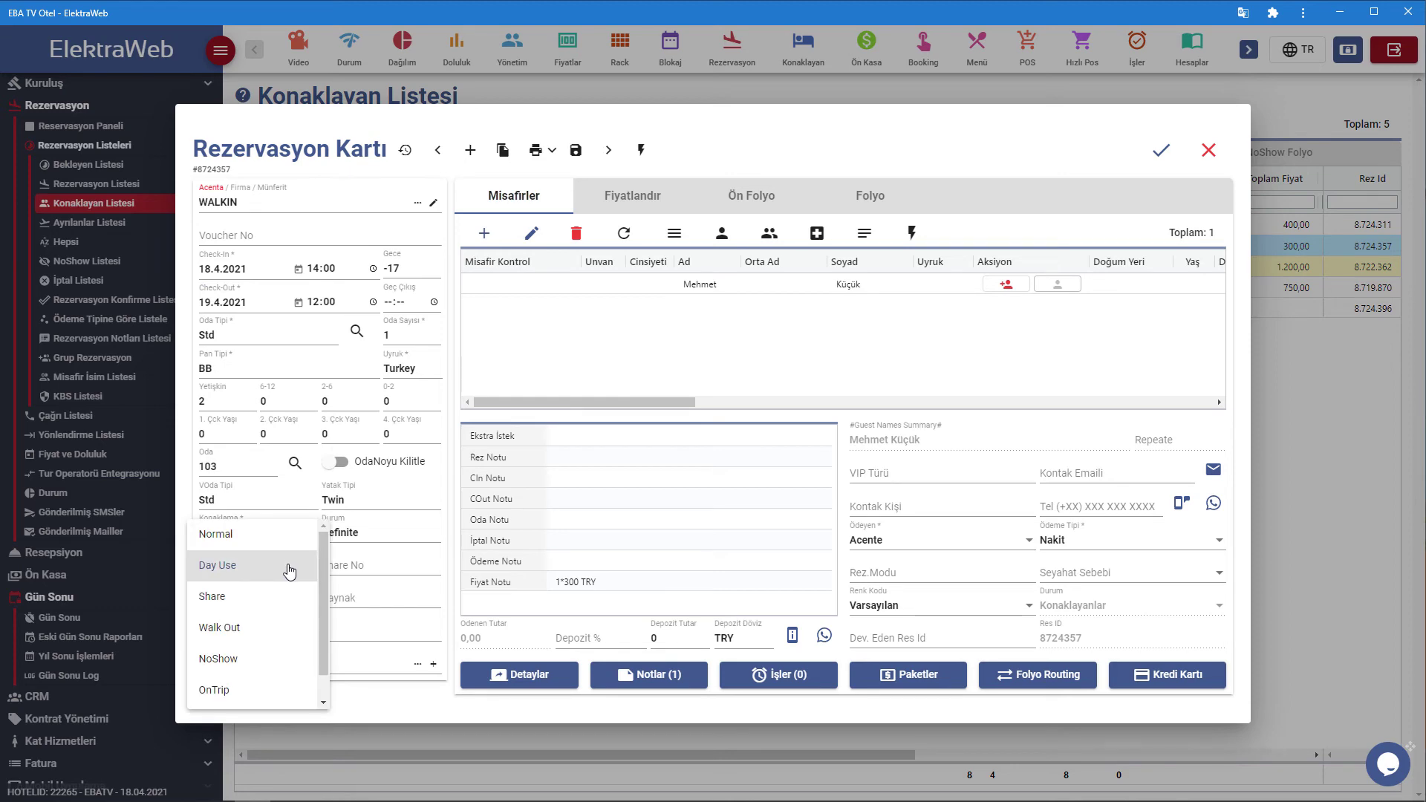
left_click(275, 536)
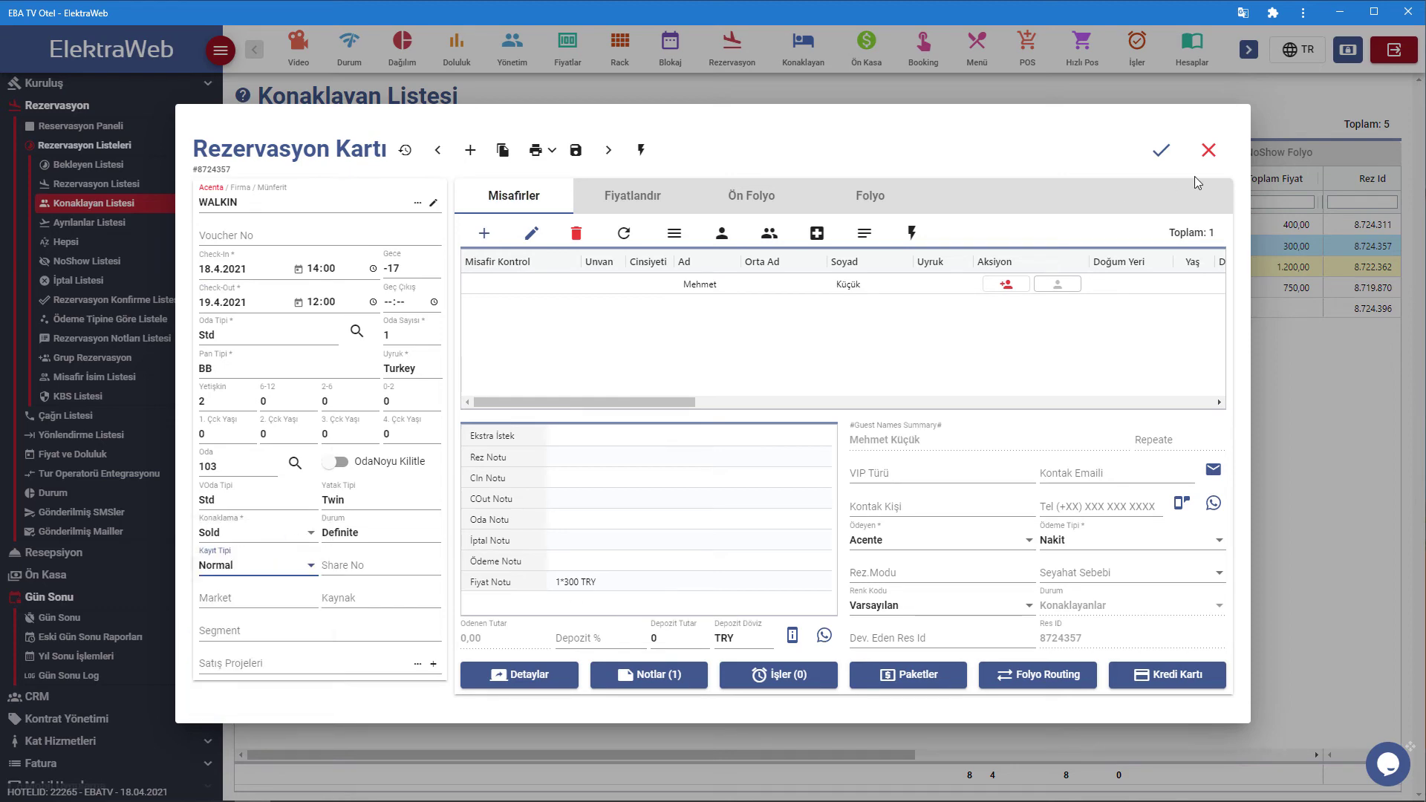
left_click(1156, 149)
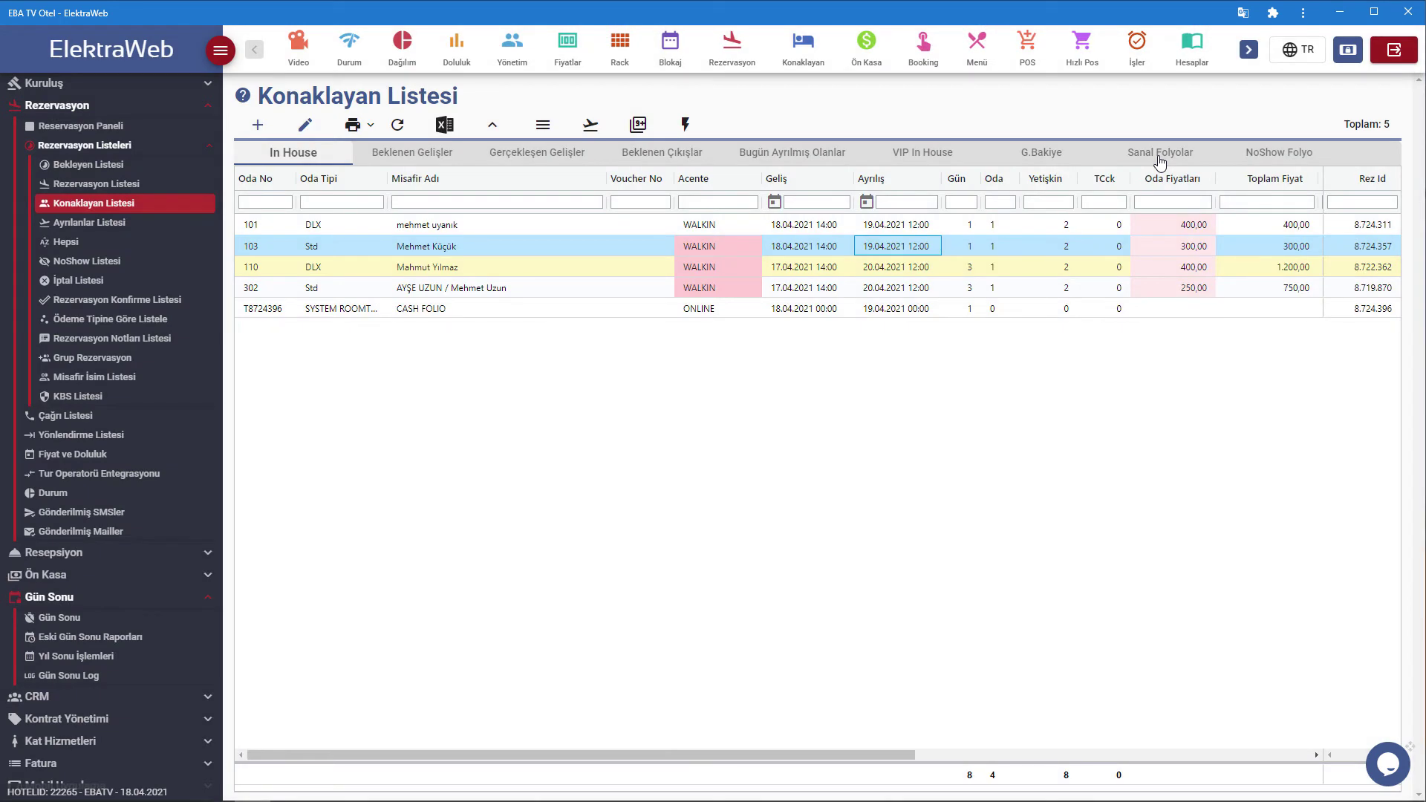
Rerun Gün Sonu İşlemleri with UZAT and İPTAL ET enabled so all ten checks pass for 18.04.2021.
left_click(93, 623)
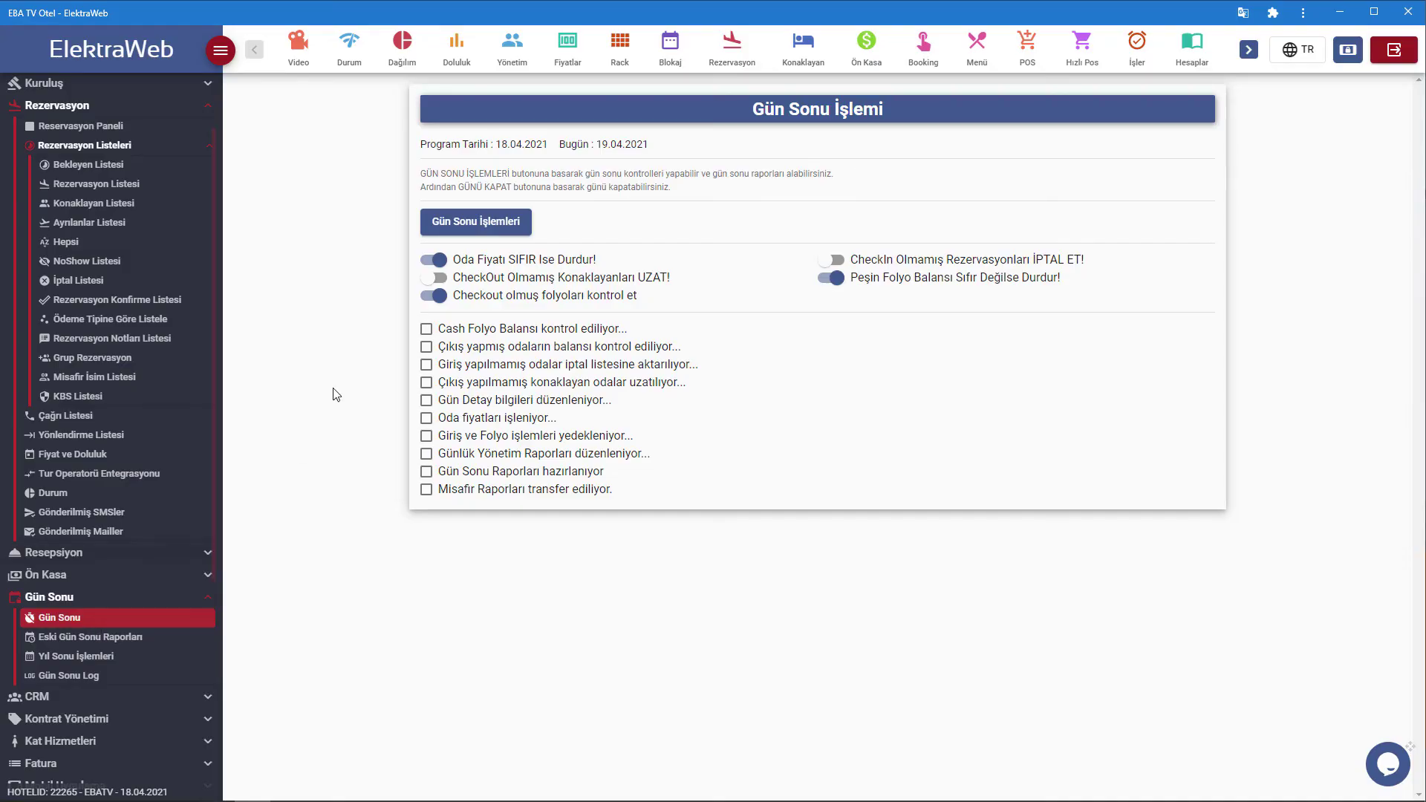
left_click(428, 280)
left_click(836, 262)
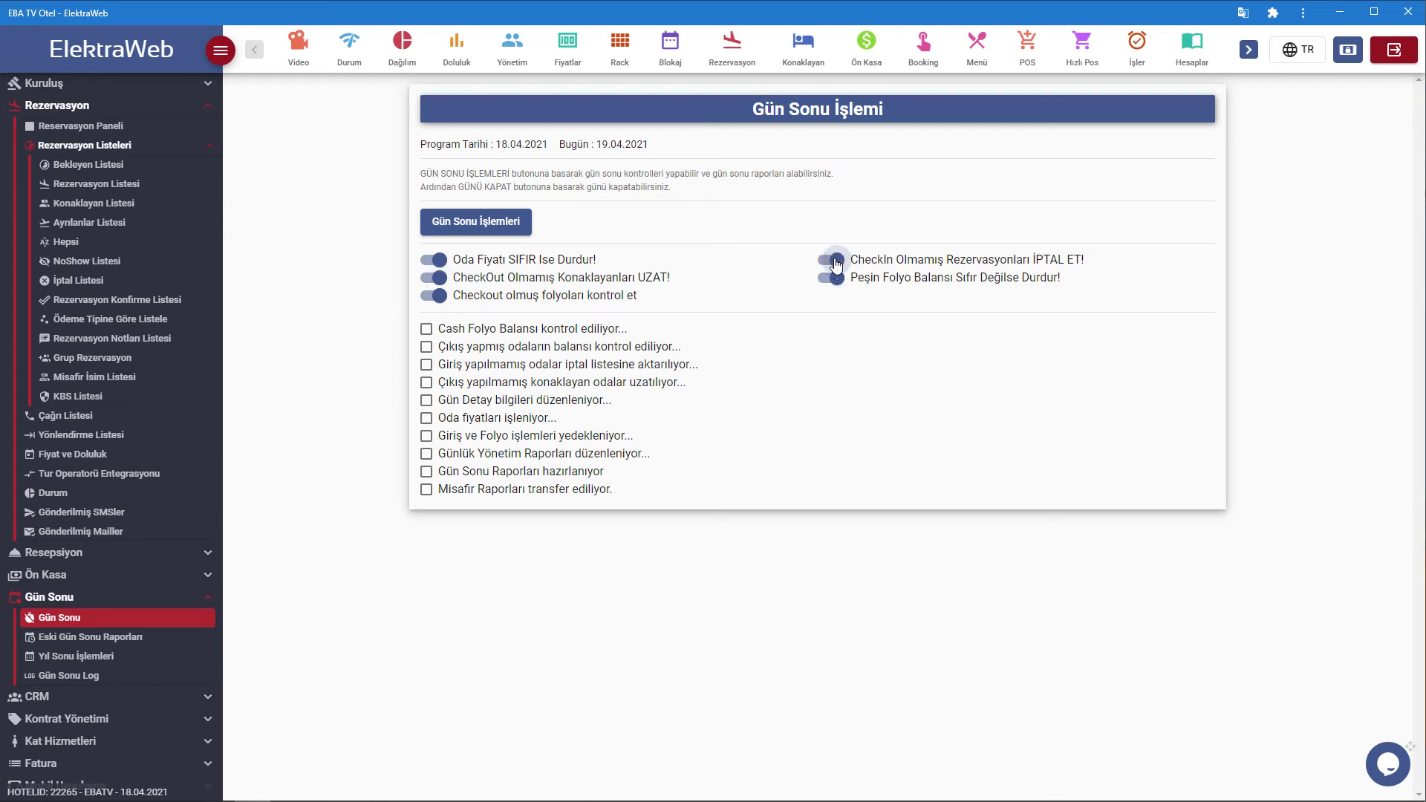
left_click(498, 230)
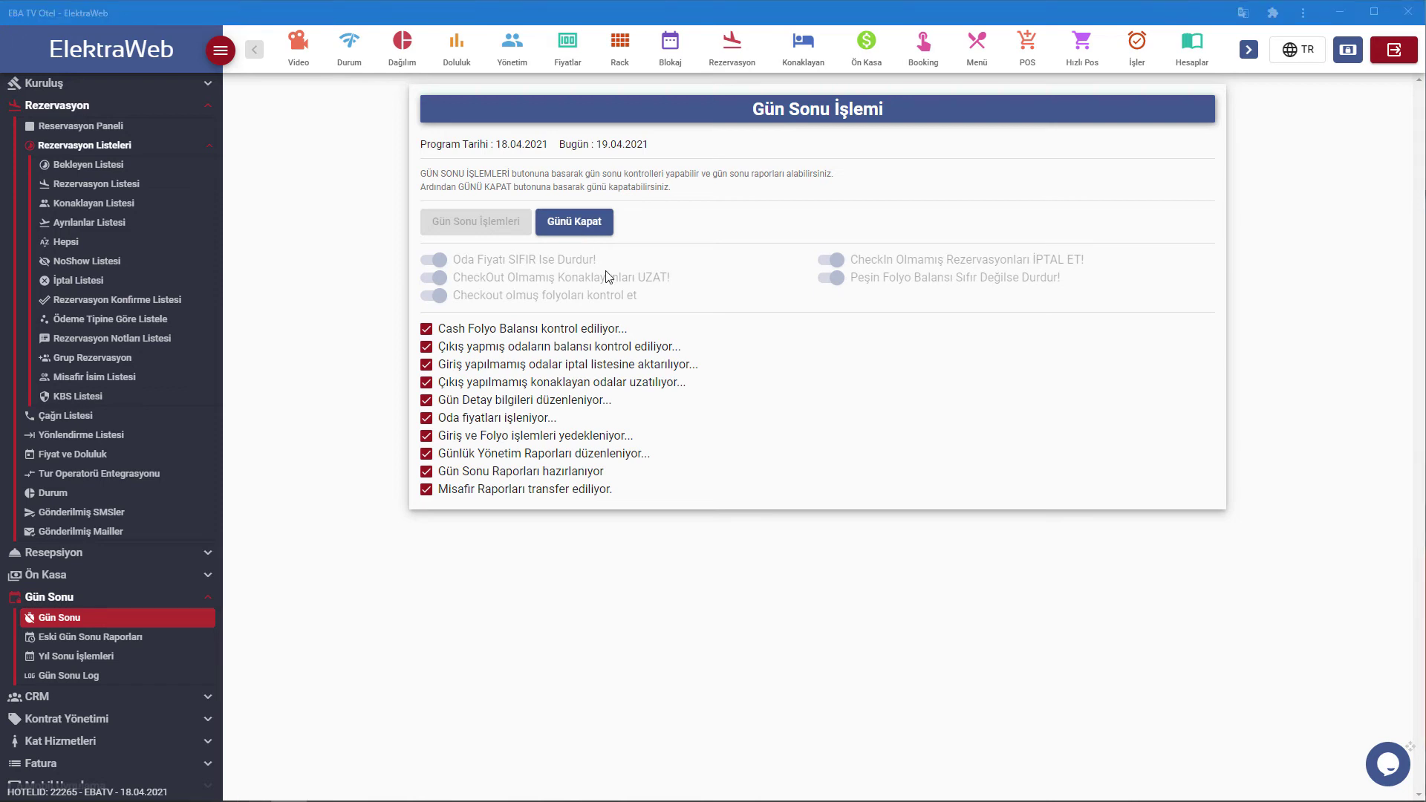
Close the day with Günü Kapat, verifying with the pasted 2FA Auth Code, and acknowledge completion.
left_click(594, 230)
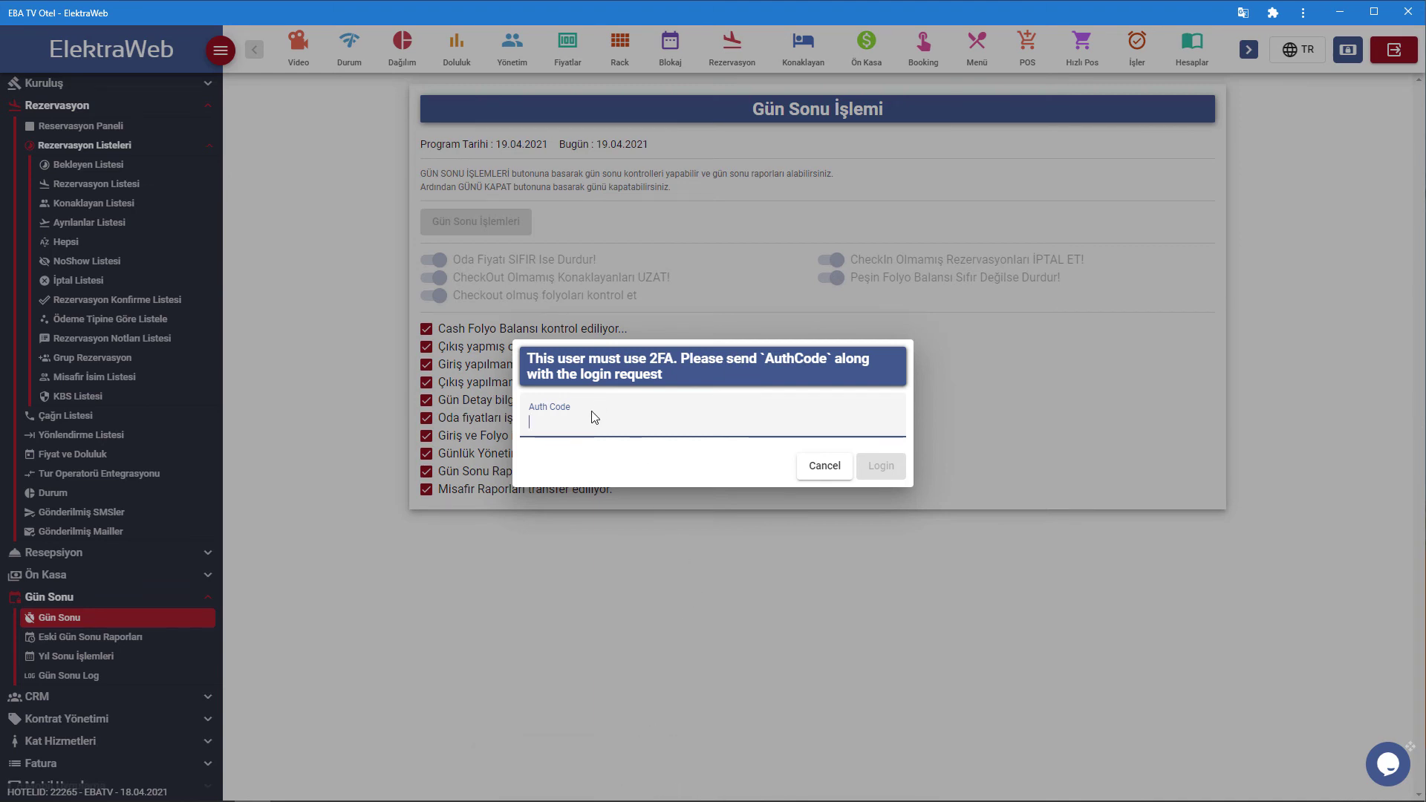
left_click(785, 443)
key("ctrl+v")
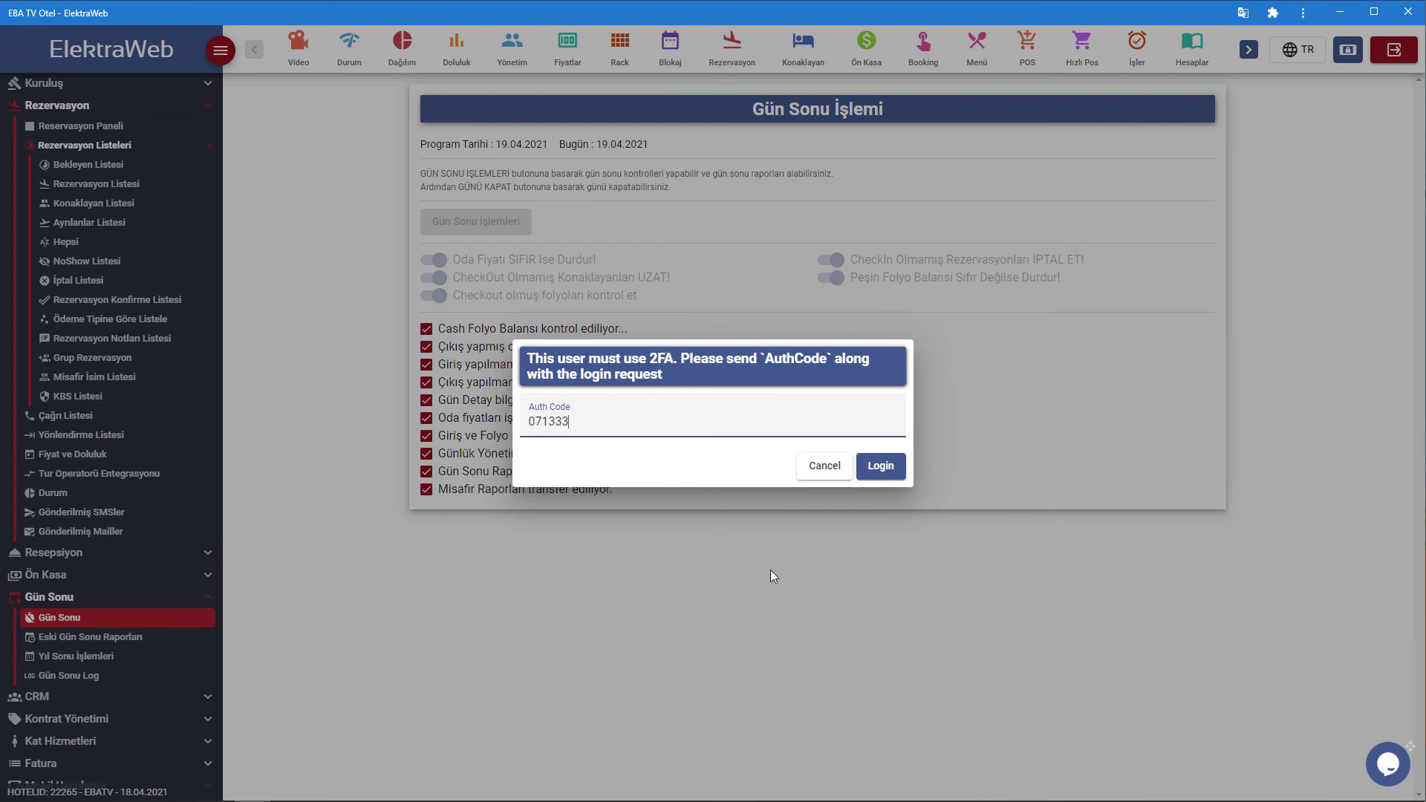
left_click(897, 467)
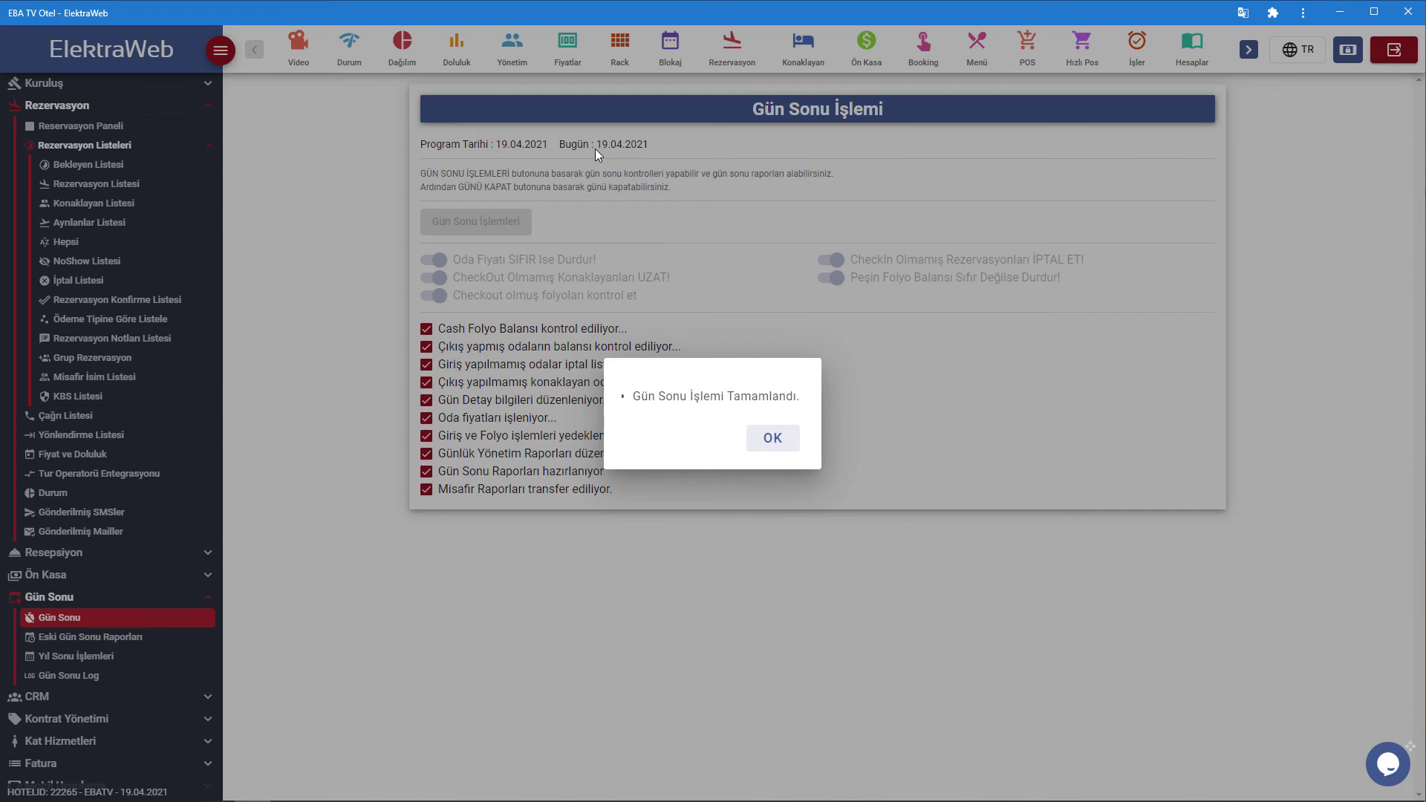
left_click(776, 439)
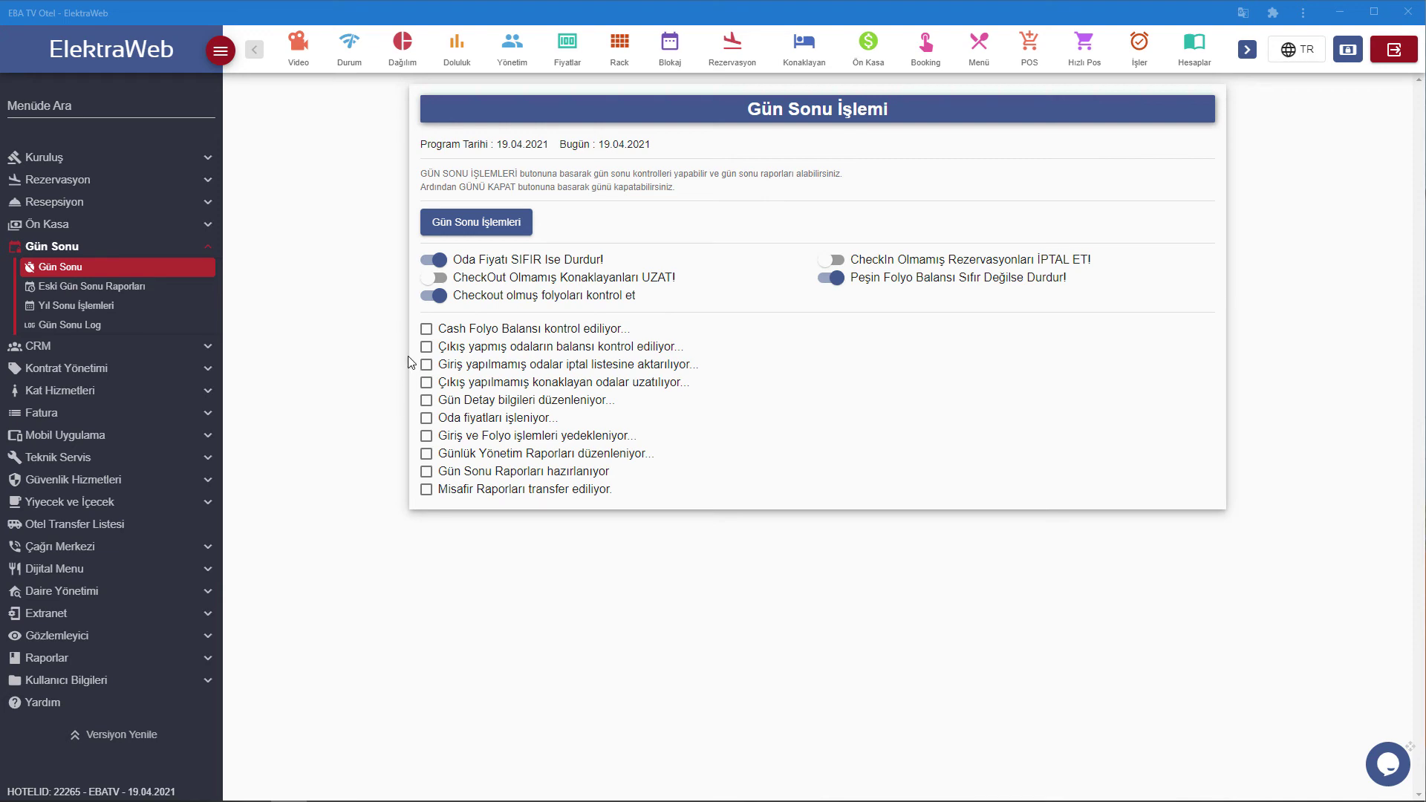
Open Eski Gün Sonu Raporları and set the report date to 18.4.2021.
left_click(129, 289)
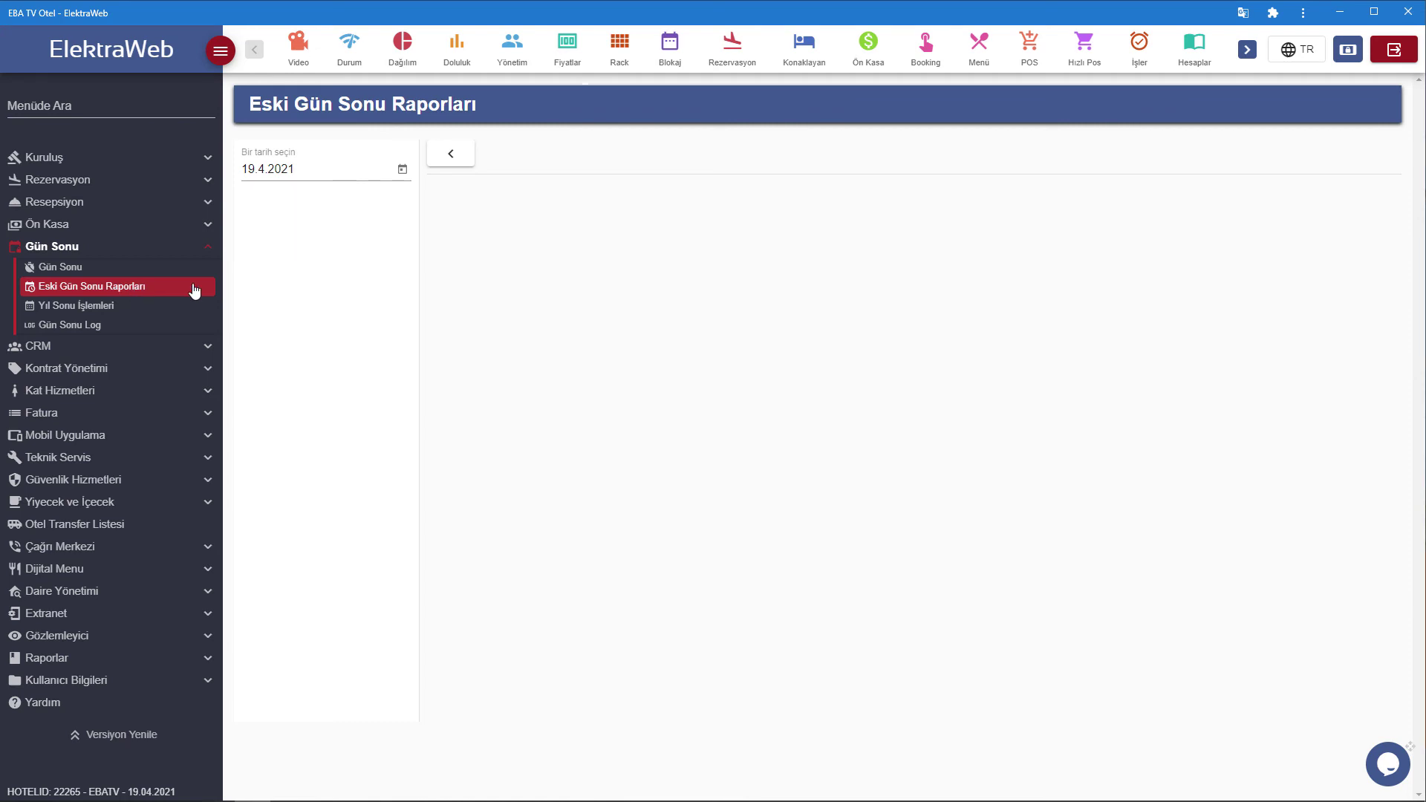
left_click(402, 169)
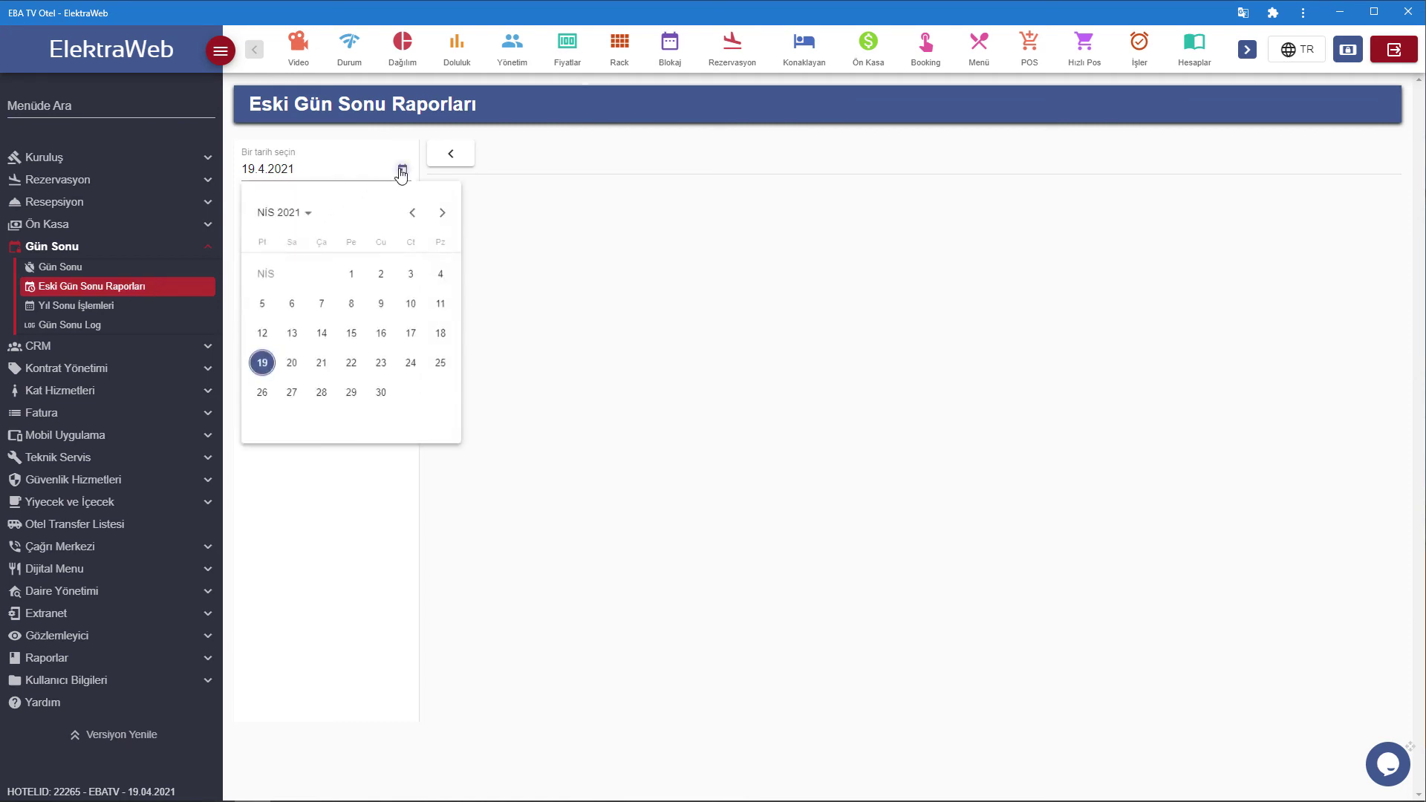
left_click(441, 334)
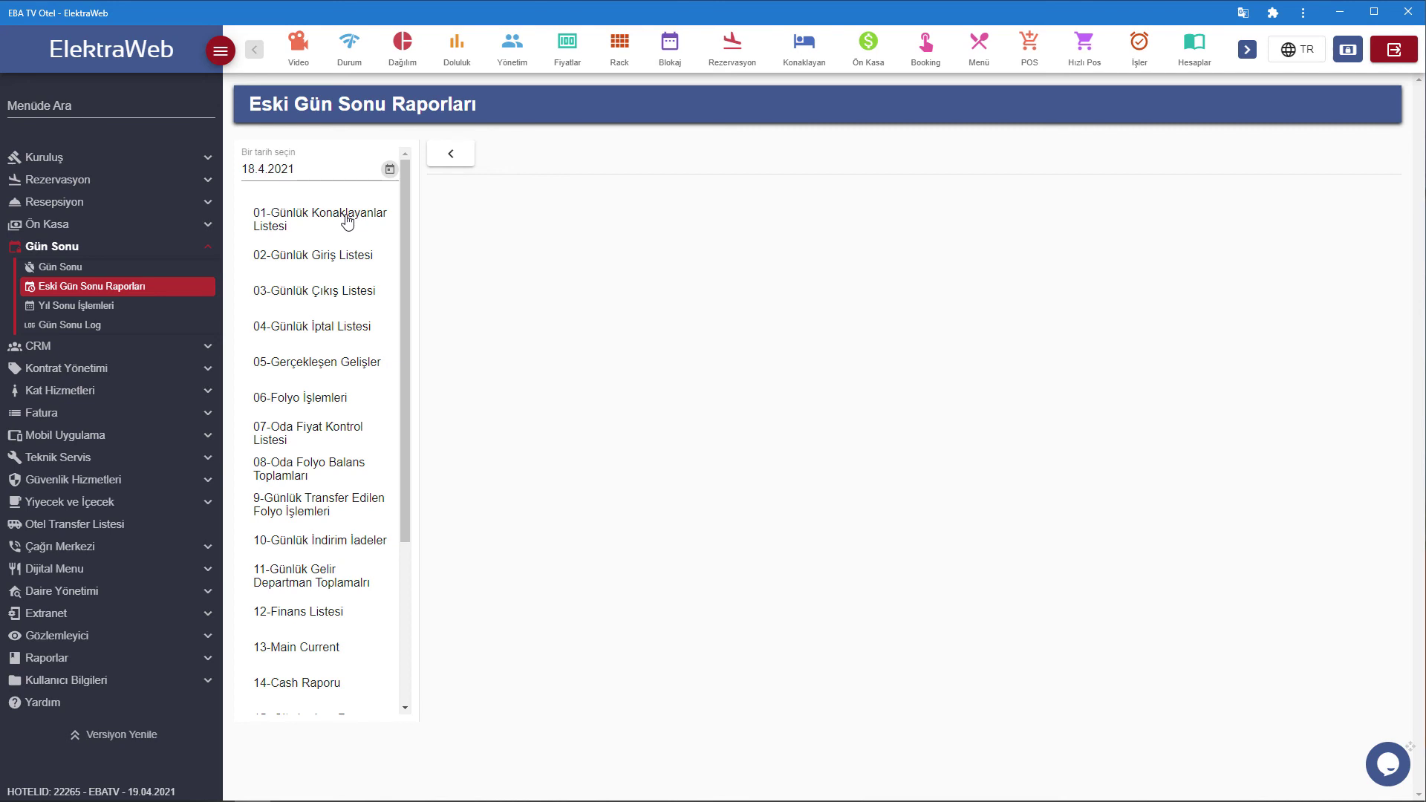
Review reports 01 to 06: in-house guests, arrivals, departures, cancellations, Gerçekleşen Gelişler, and Folyo İşlemleri.
left_click(347, 220)
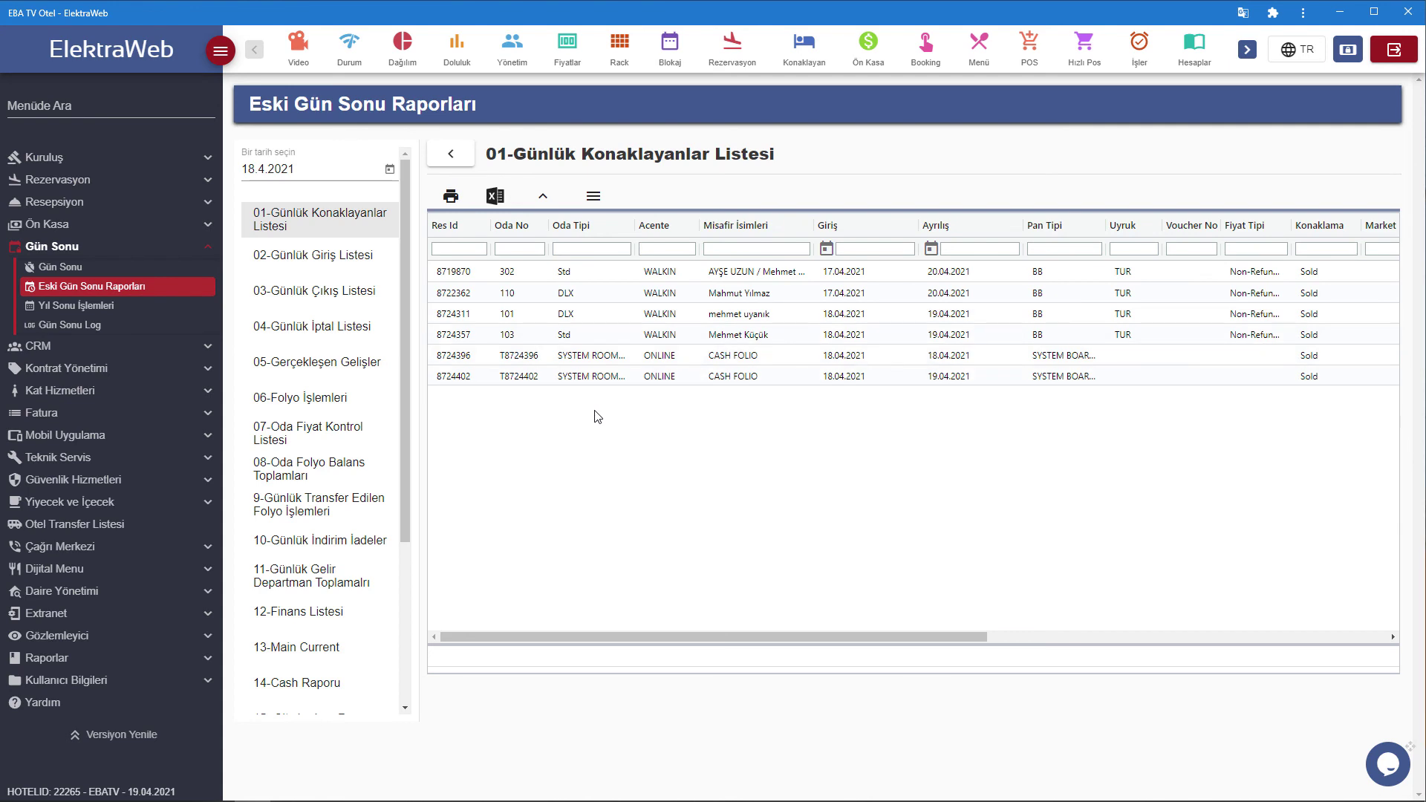
left_click(308, 261)
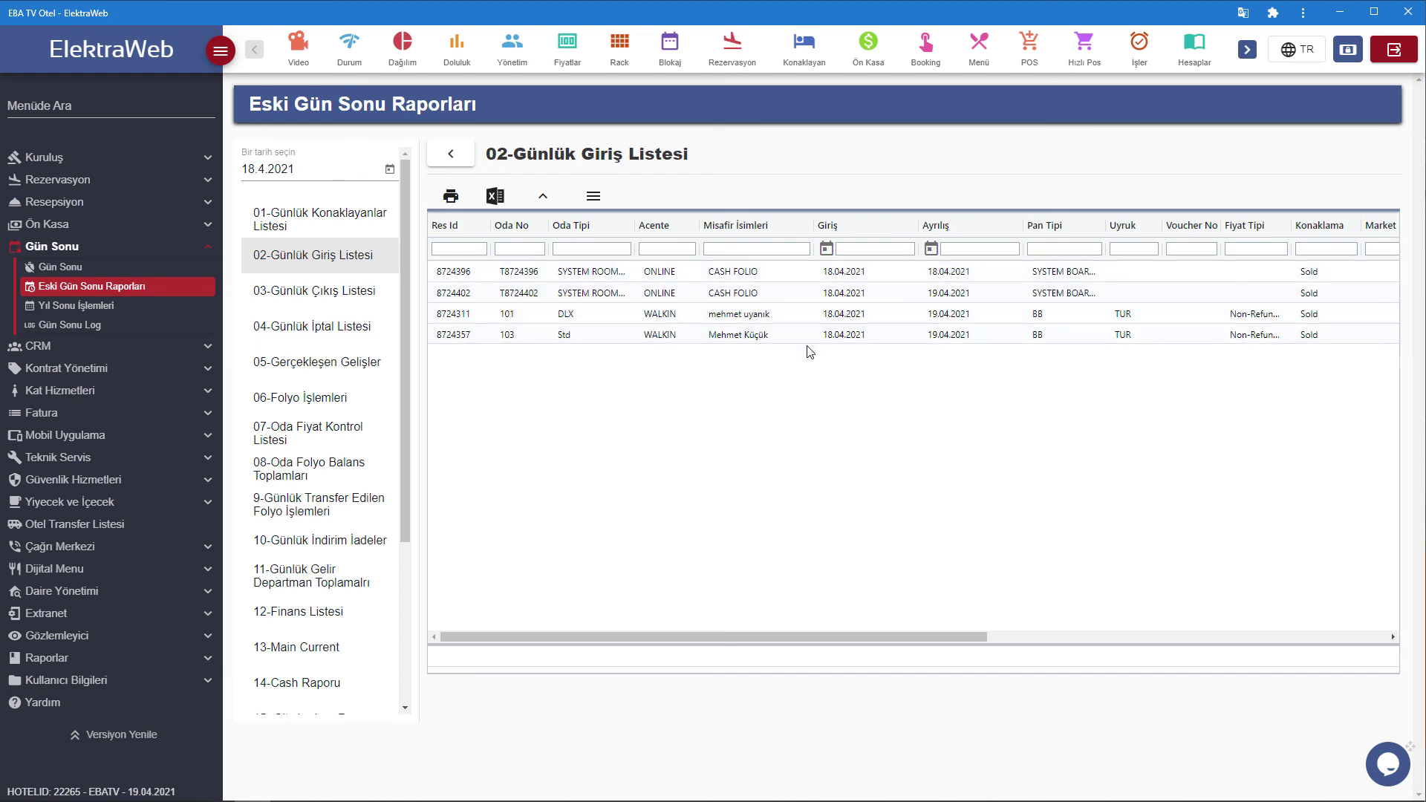
left_click(324, 297)
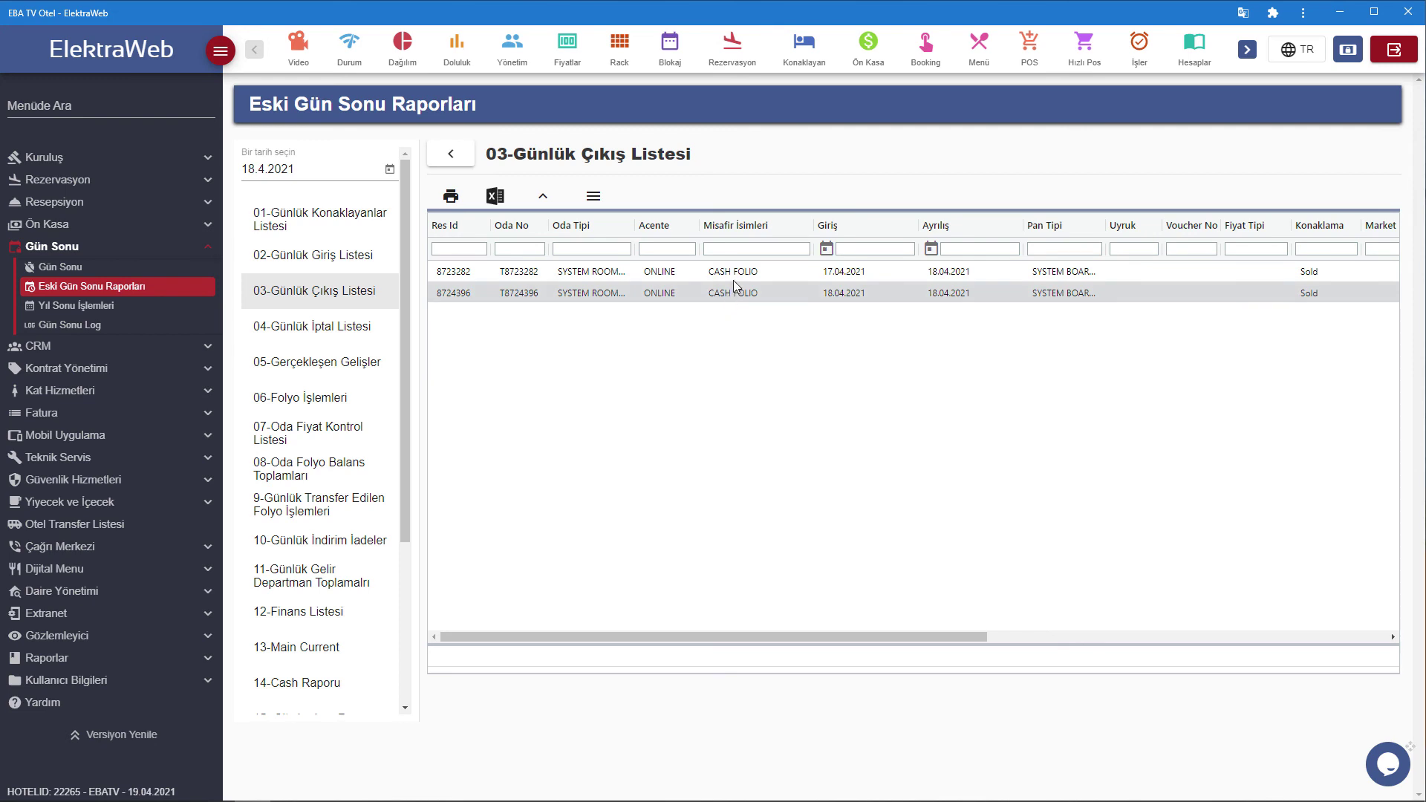
left_click(344, 334)
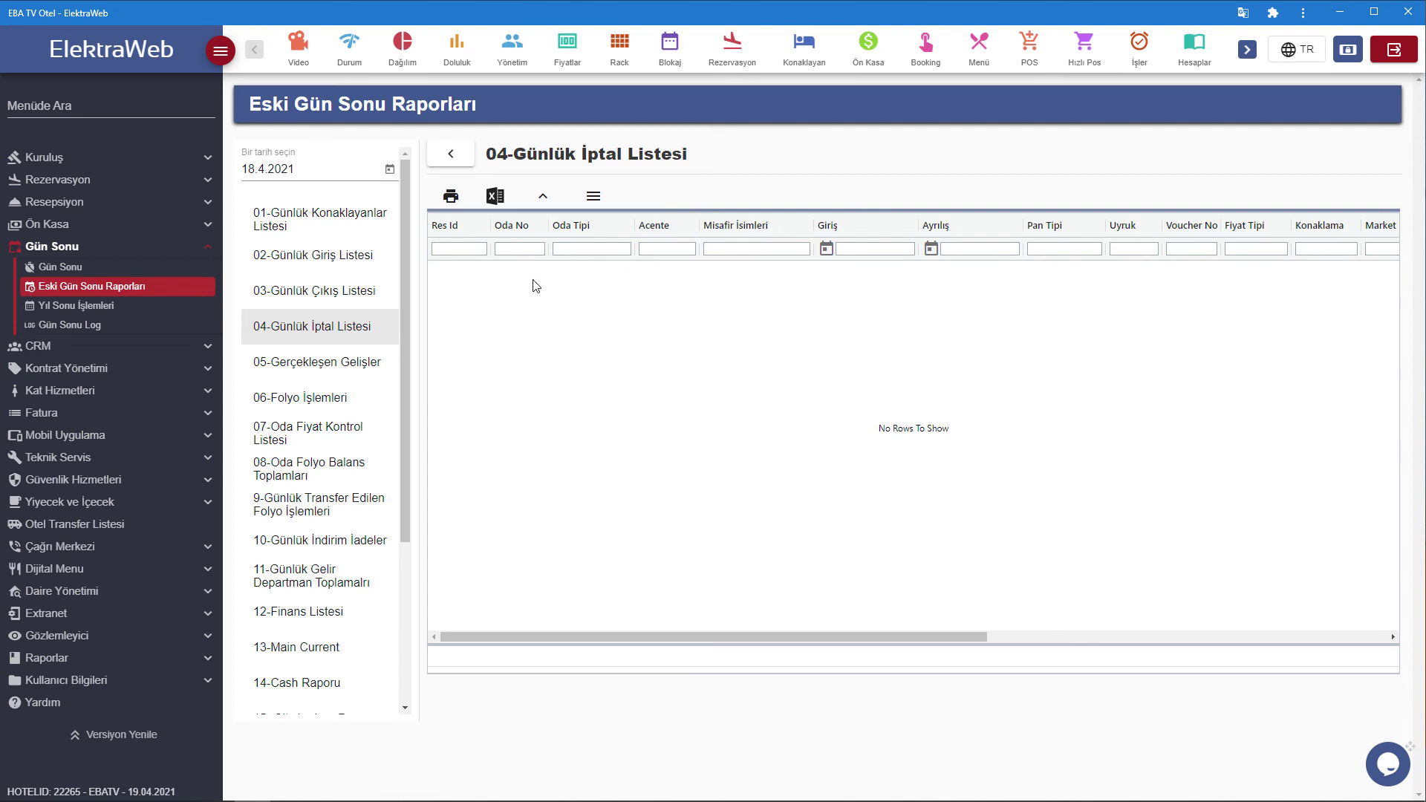
left_click(357, 372)
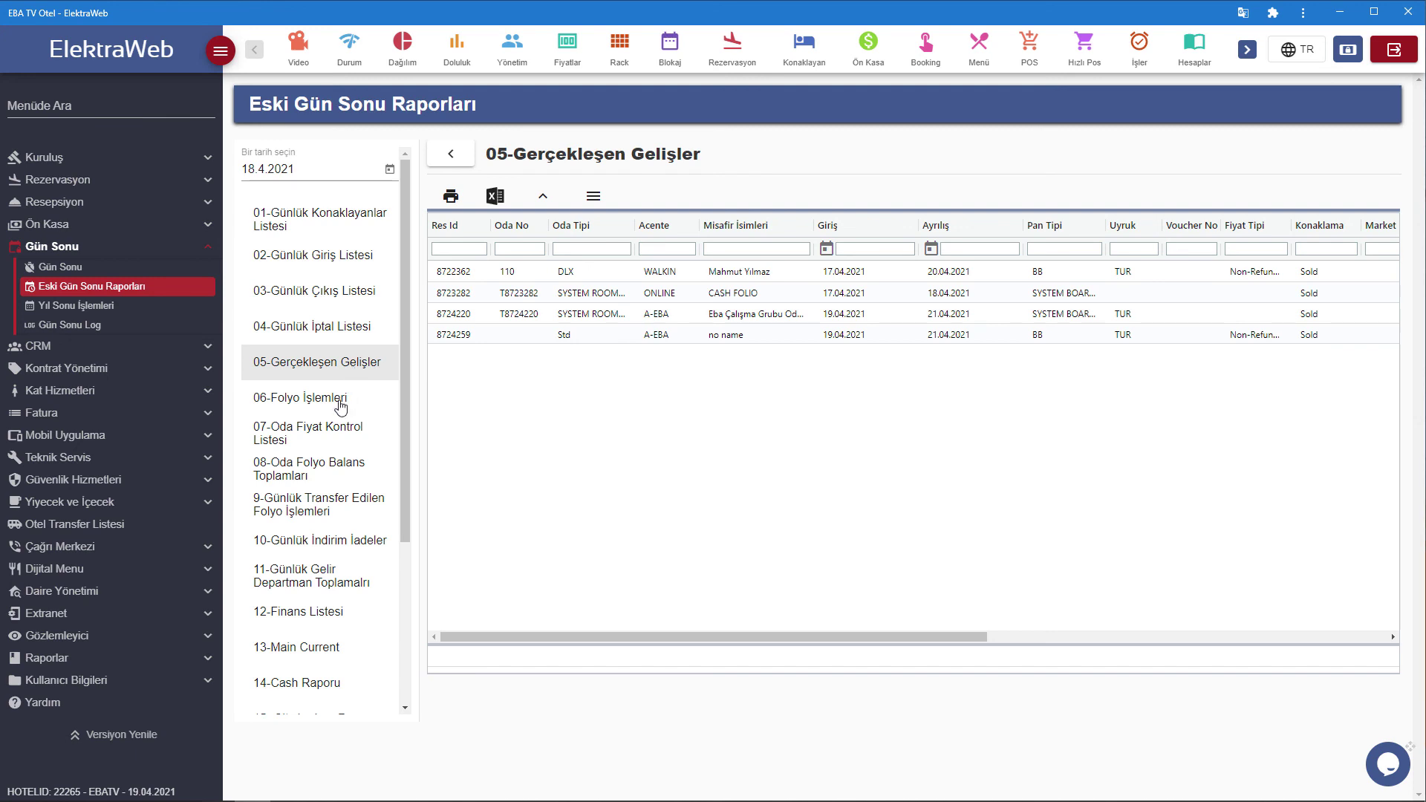
left_click(340, 405)
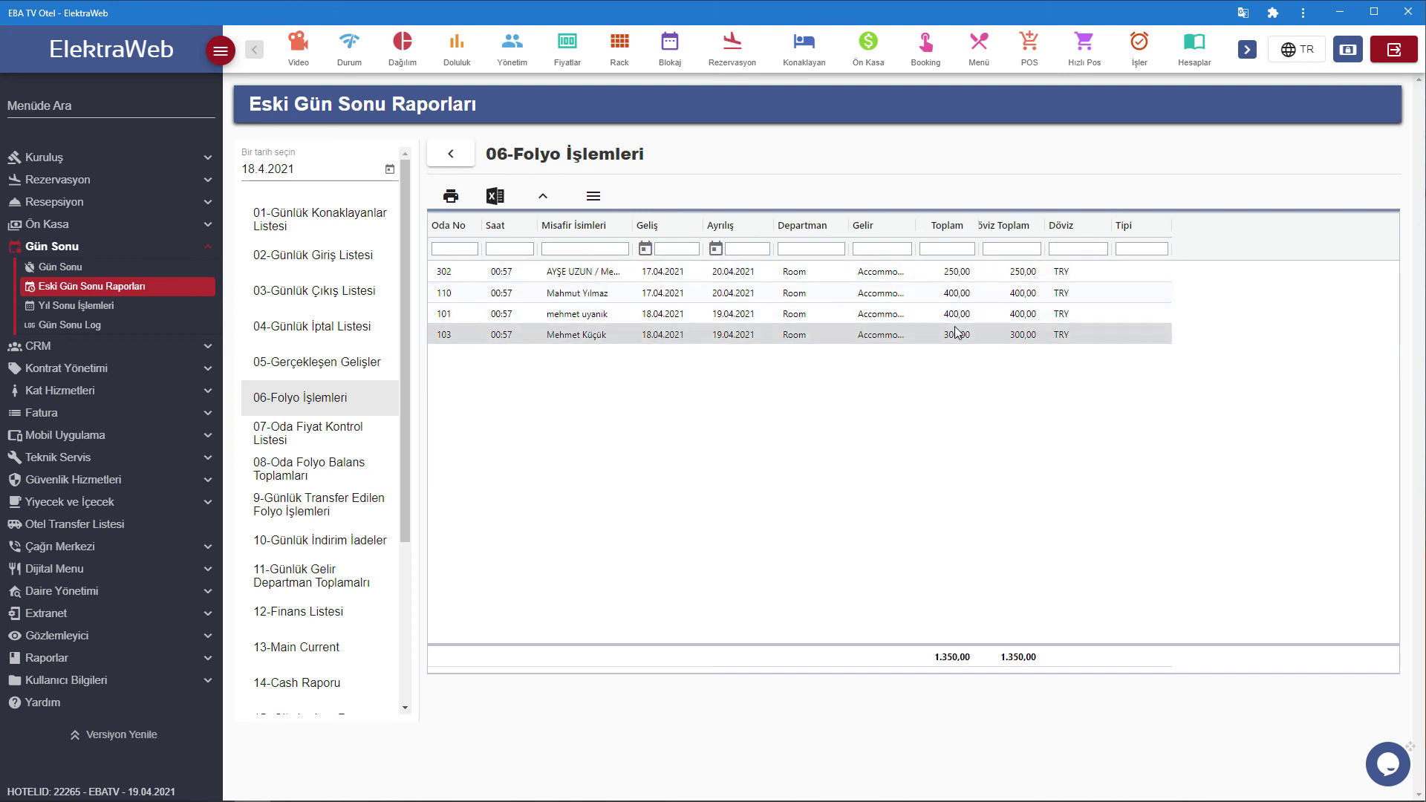
Review the 07-Oda Fiyat Kontrol Listesi report, scrolling its grid sideways to see all columns.
left_click(331, 441)
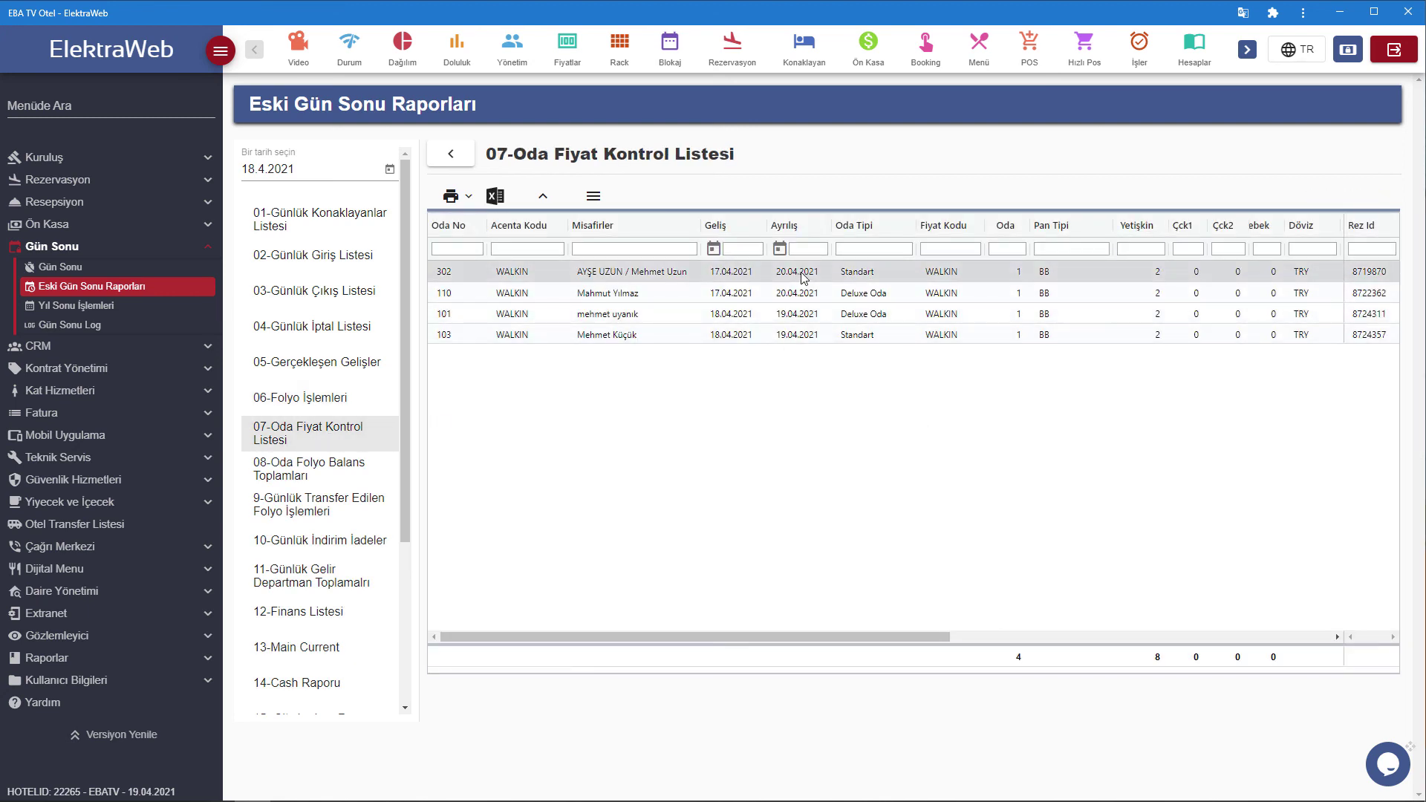
left_click_drag(845, 640, 1074, 652)
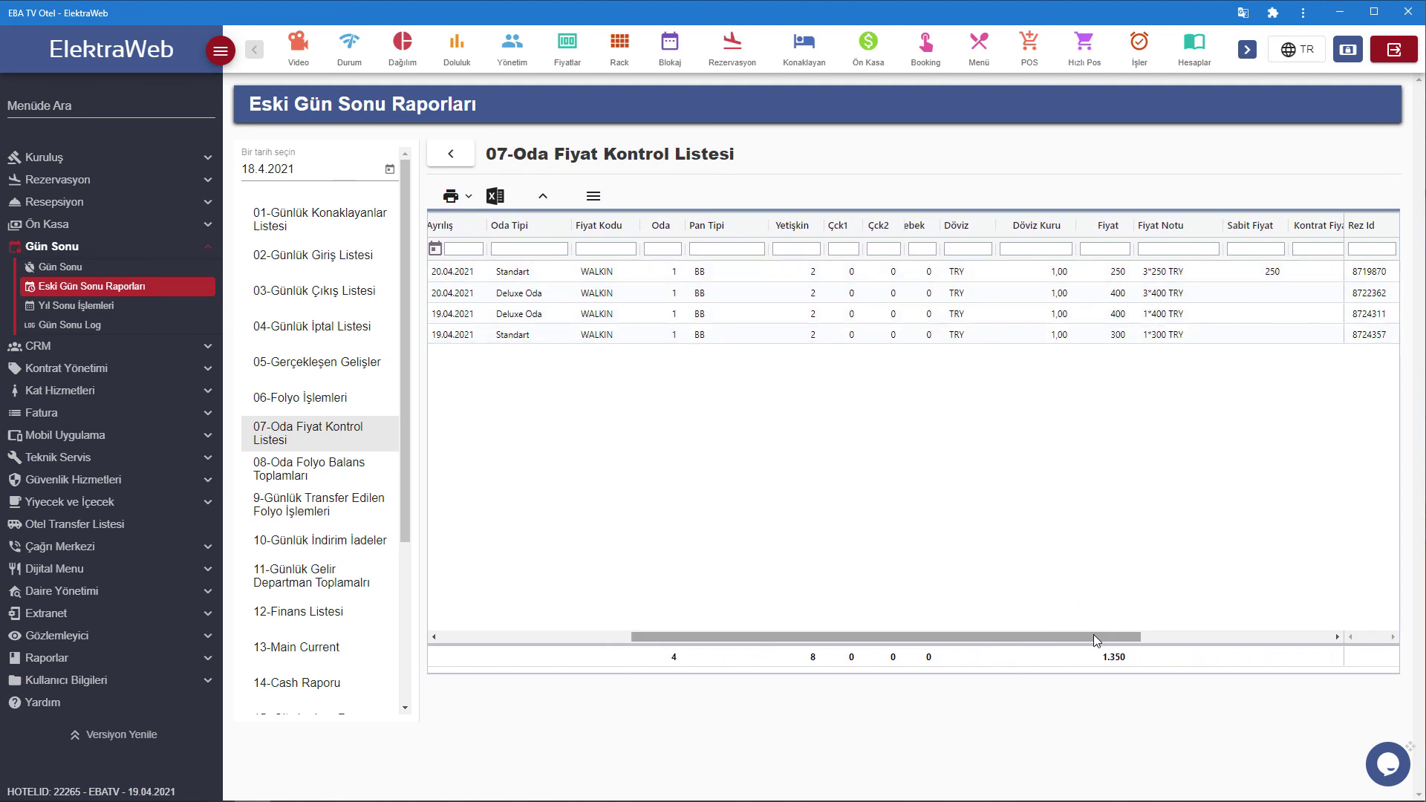
left_click_drag(1093, 640, 1292, 656)
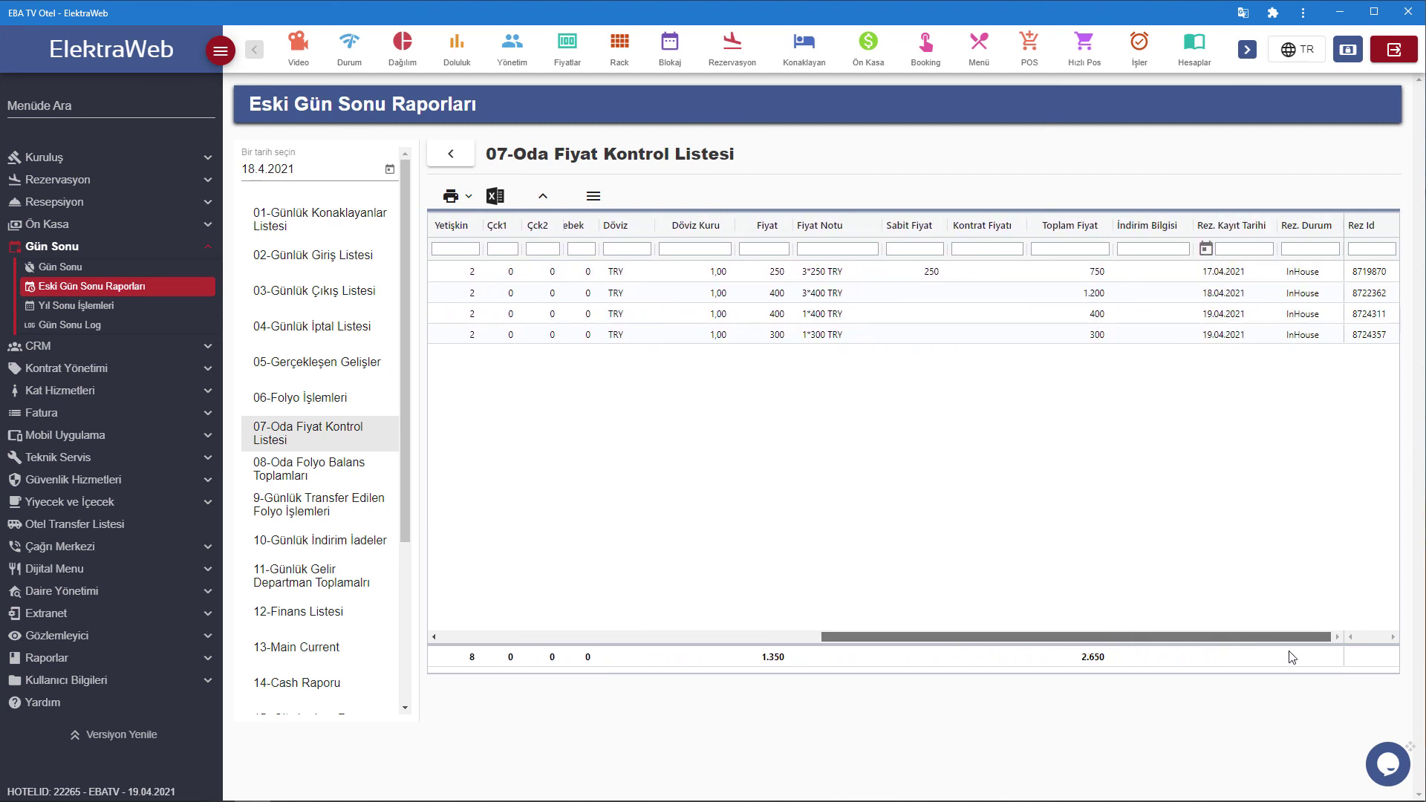
Review reports 08 to 11: folio balance totals, transferred folio transactions, discount returns, and department revenue totals.
left_click(343, 469)
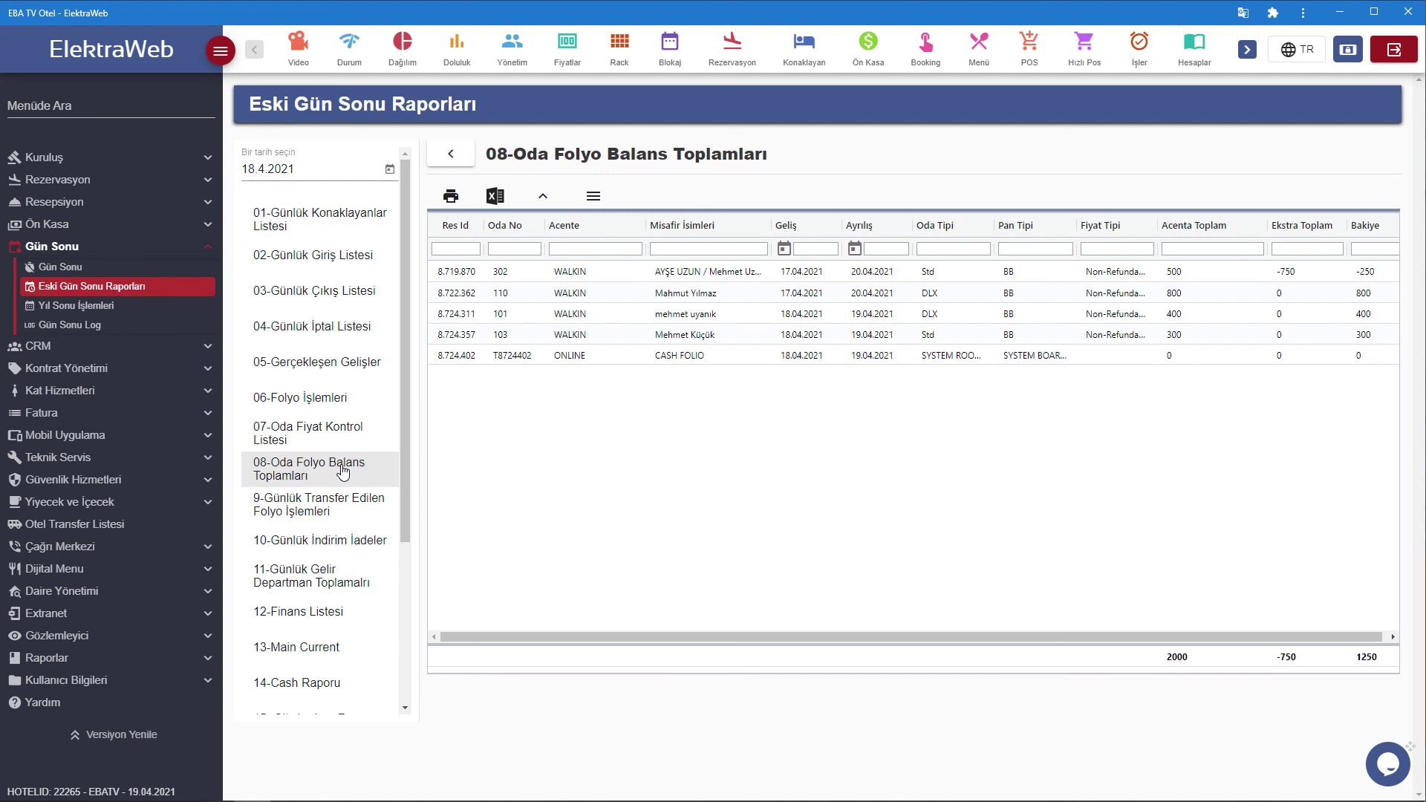
left_click(349, 511)
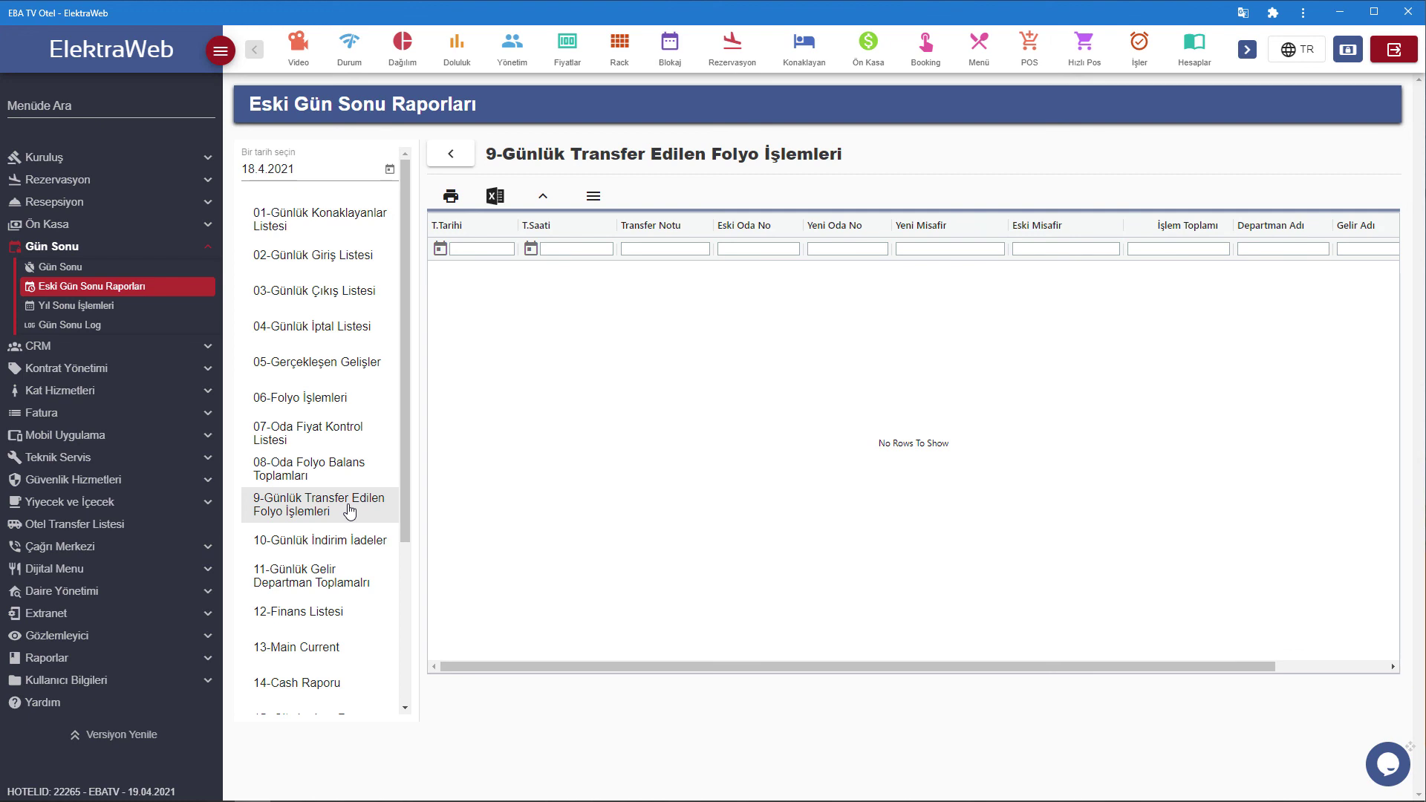
left_click(344, 548)
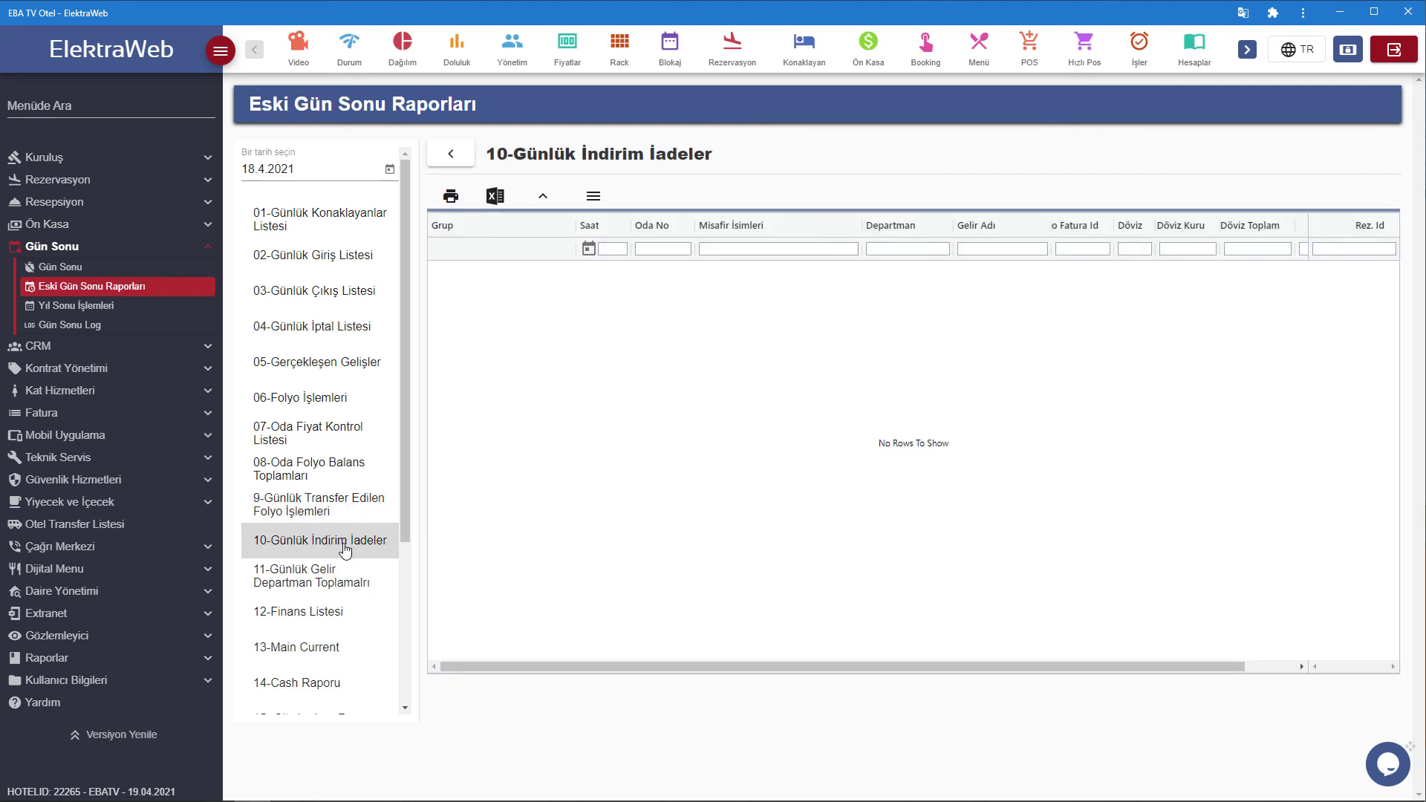
scroll(344, 548, "down", 1)
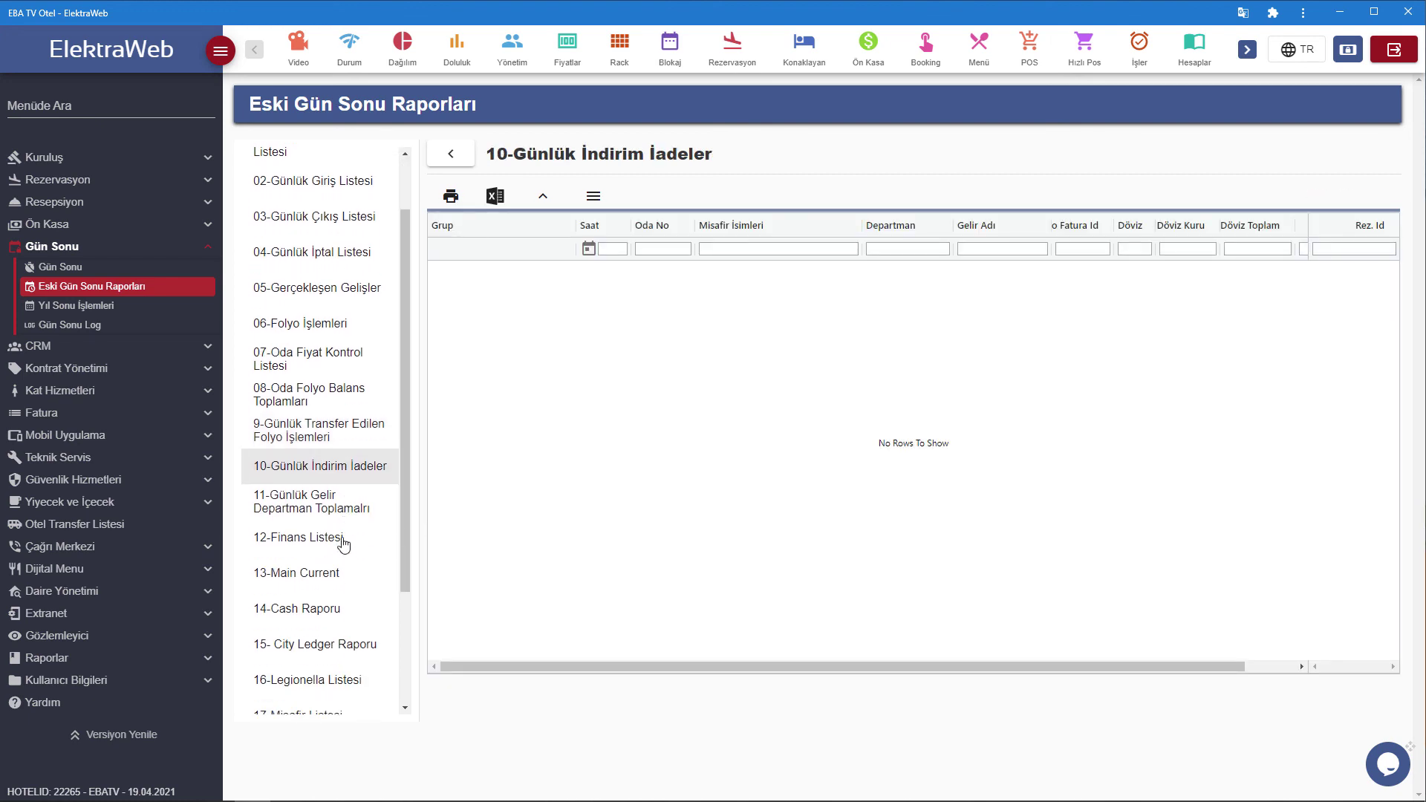
left_click(330, 512)
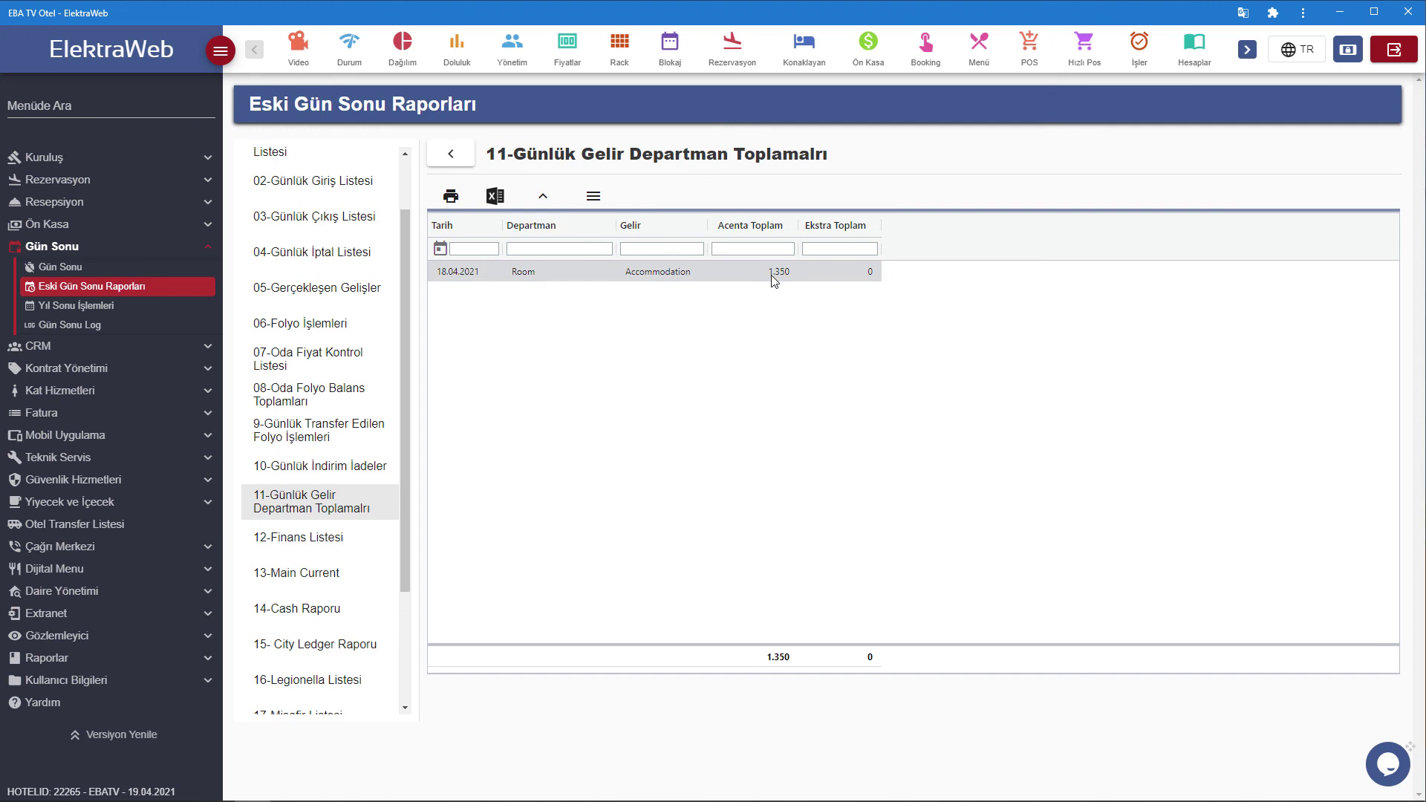
Review reports 12 to 16: Finans Listesi, Main Current, Cash Raporu, City Ledger, and Legionella Listesi.
left_click(319, 545)
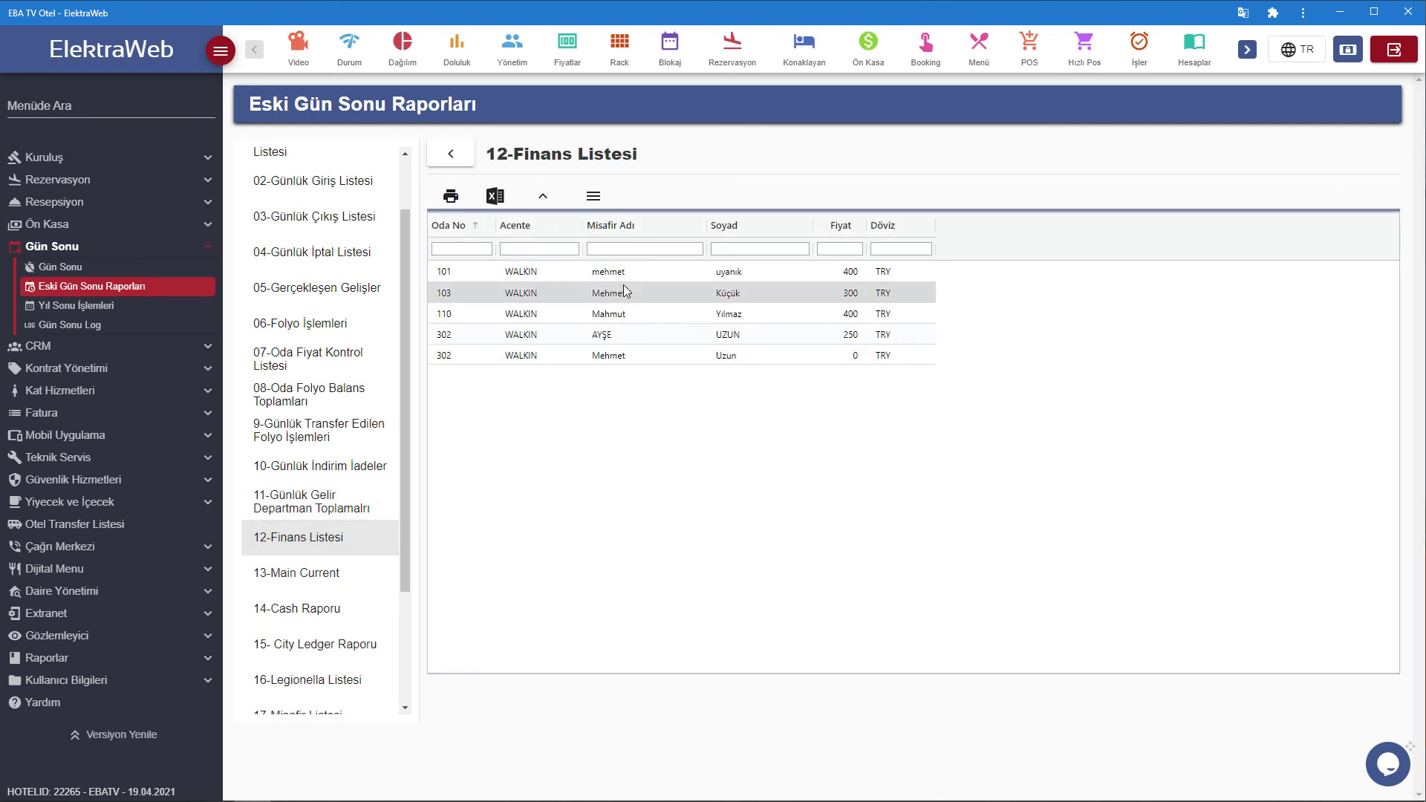
left_click(306, 584)
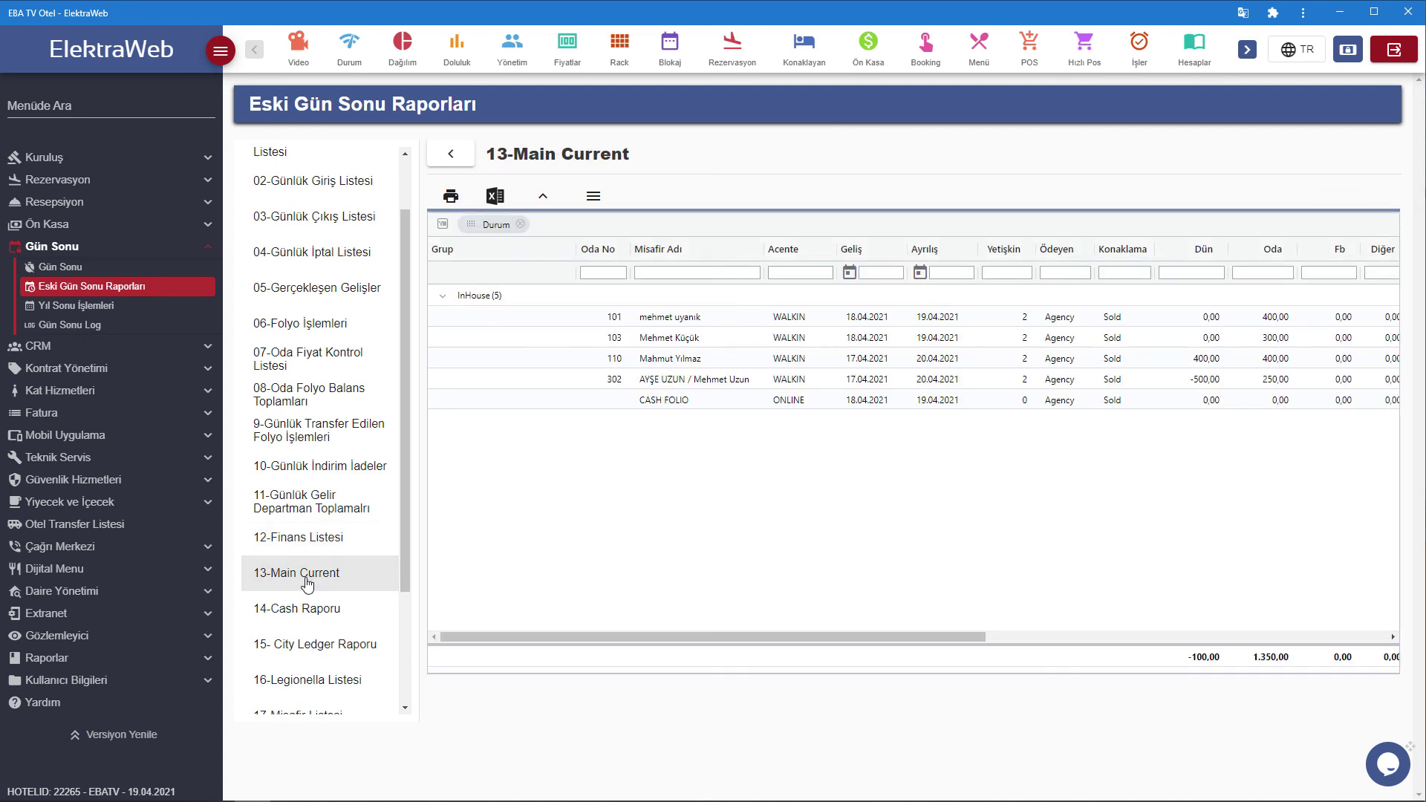
scroll(306, 585, "down", 1)
left_click(310, 540)
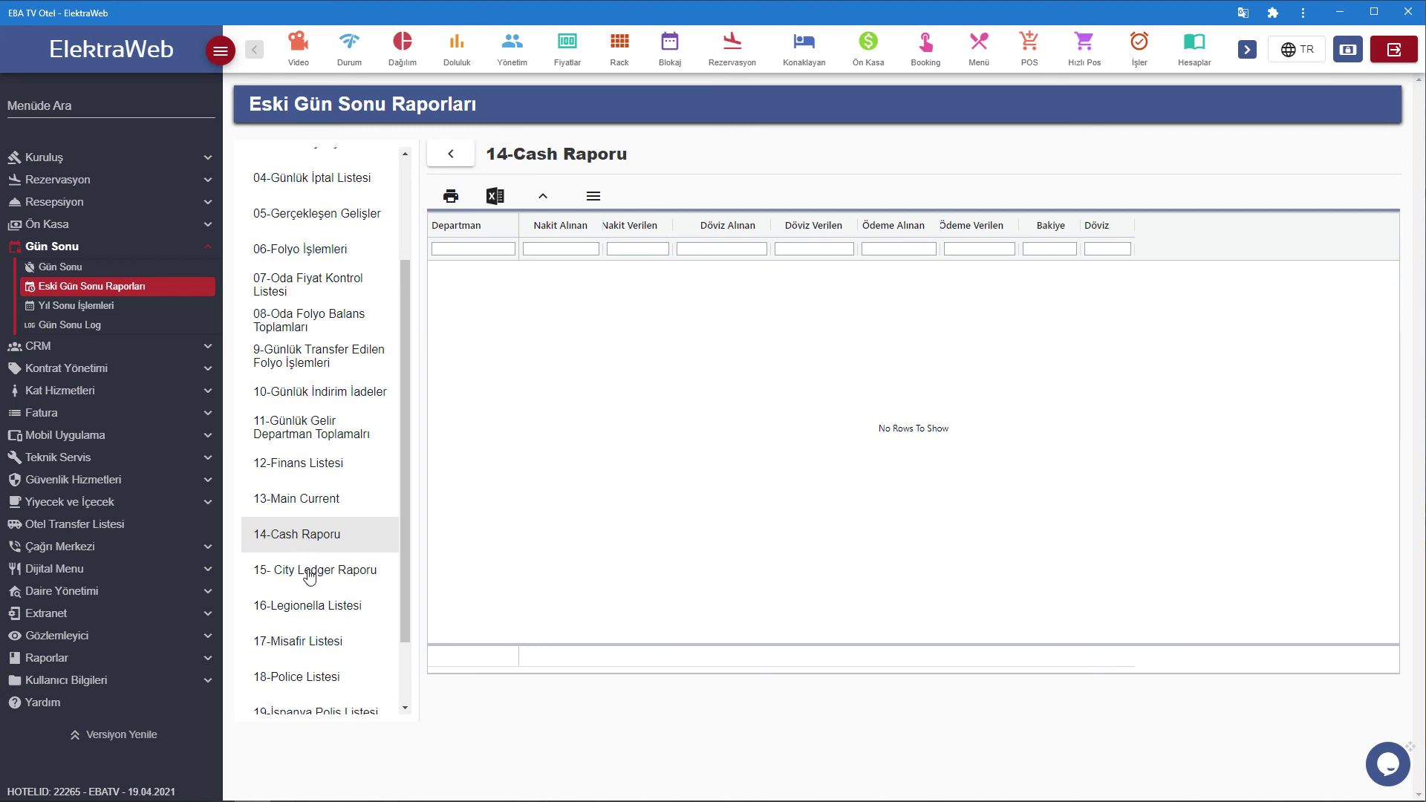
left_click(310, 574)
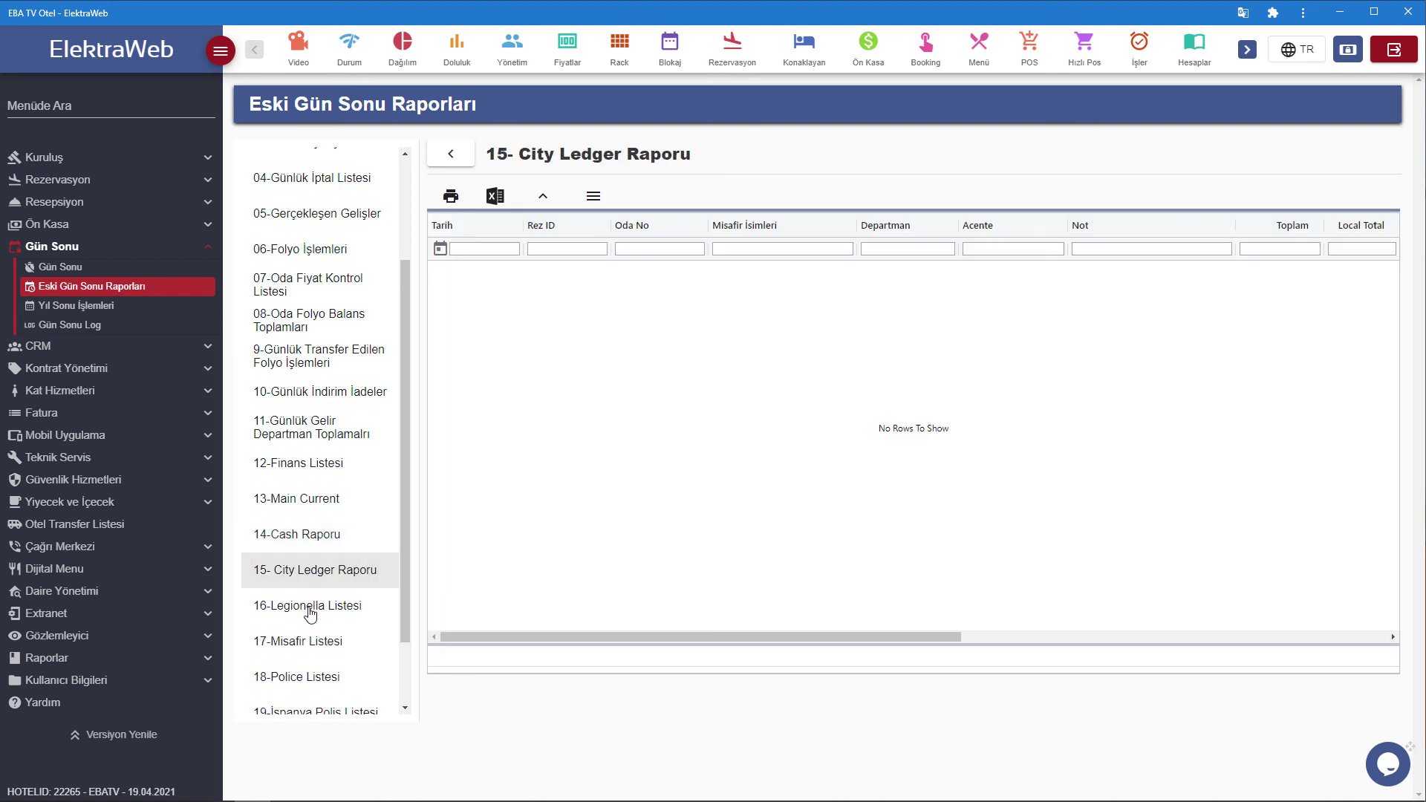
left_click(316, 612)
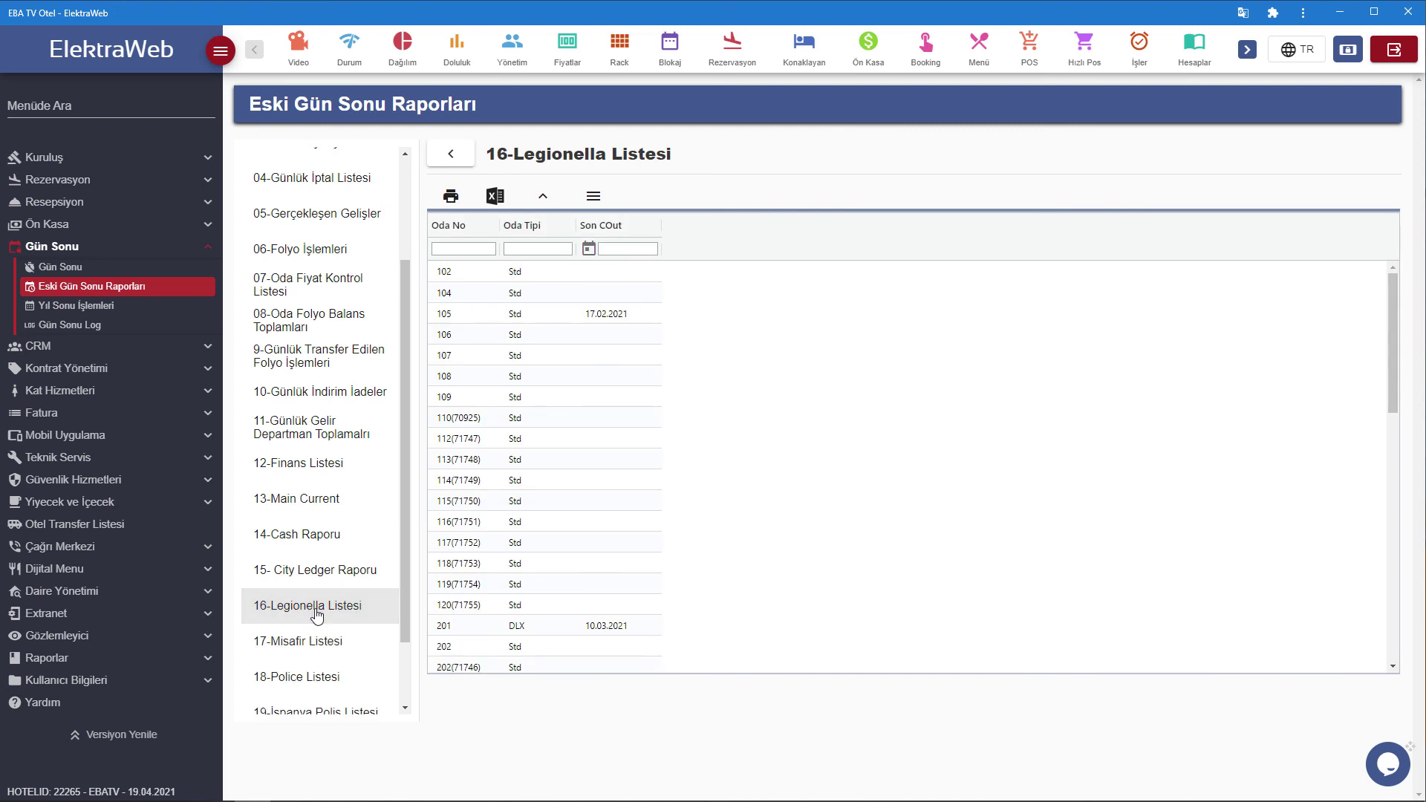
Review reports 17 to 21: Misafir Listesi, Police Listesi, Resmi Misafir Listesi, and the empty product sales totals report.
scroll(317, 613, "down", 1)
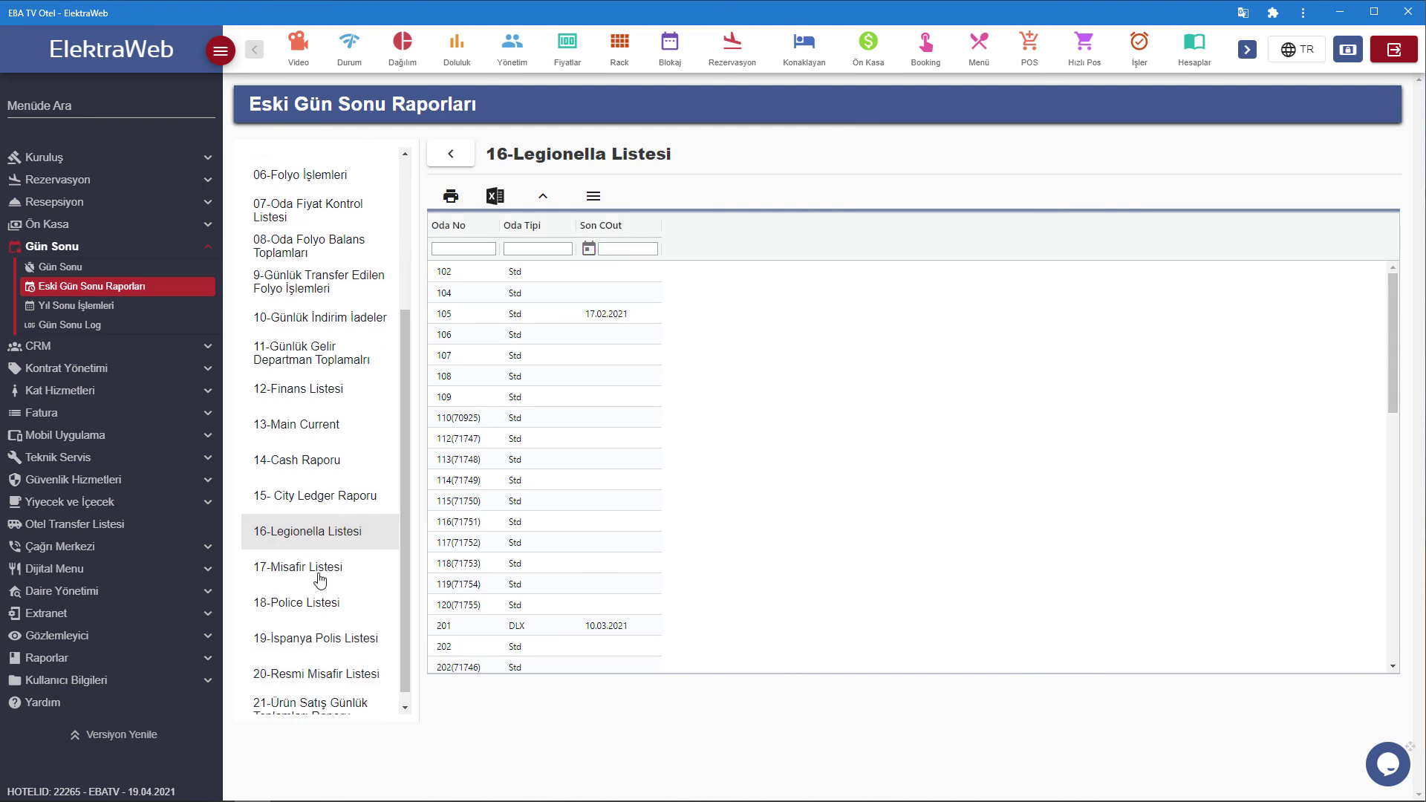
left_click(320, 578)
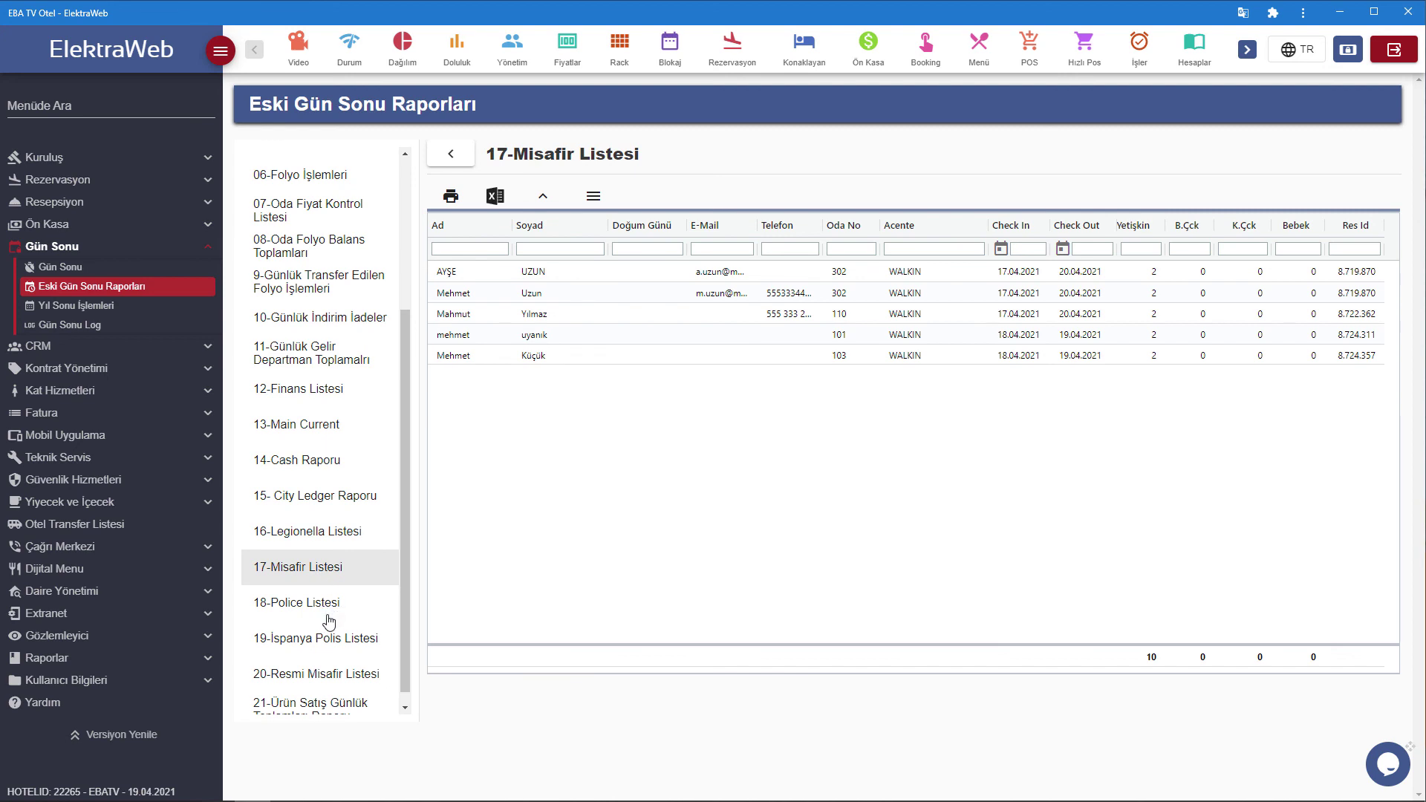
left_click(327, 615)
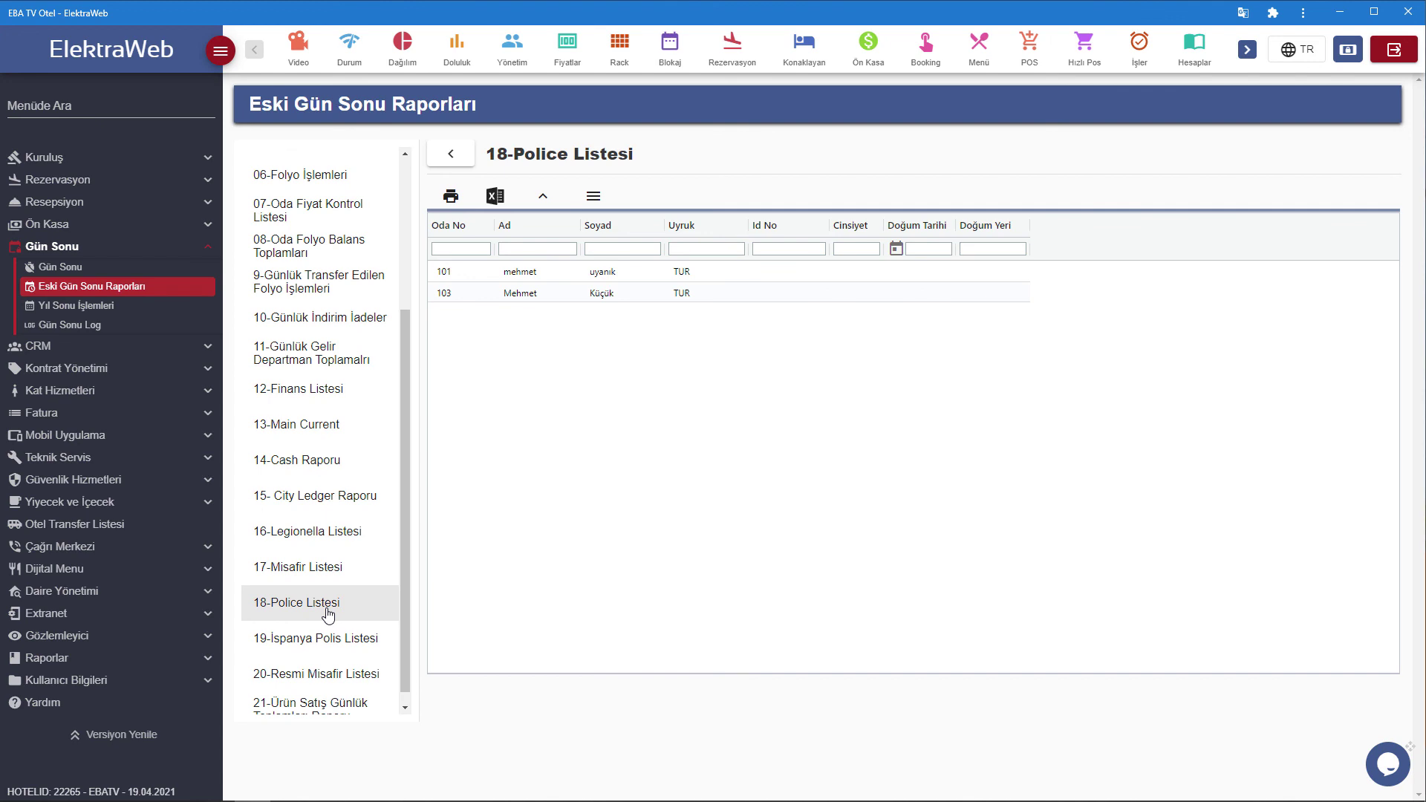
scroll(327, 615, "down", 1)
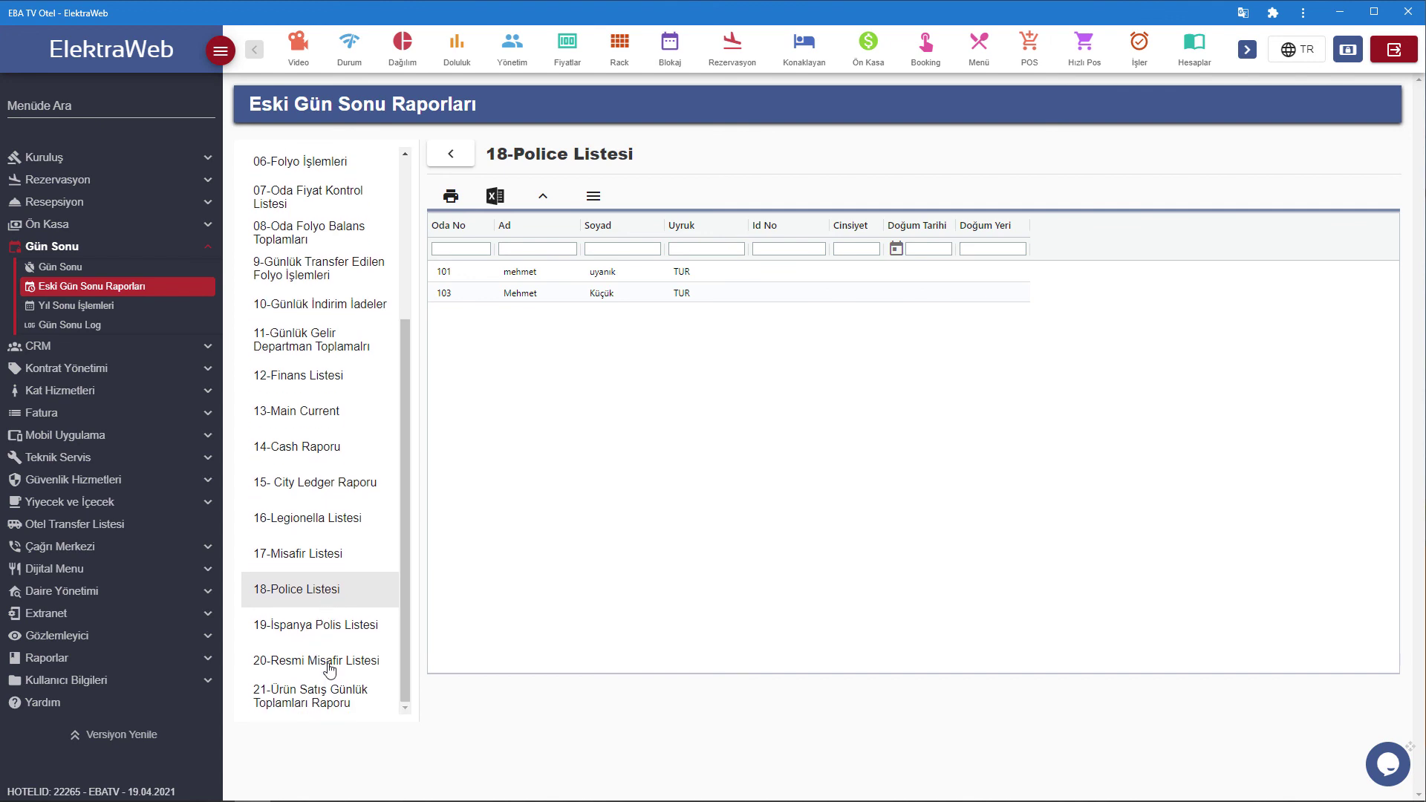
left_click(329, 665)
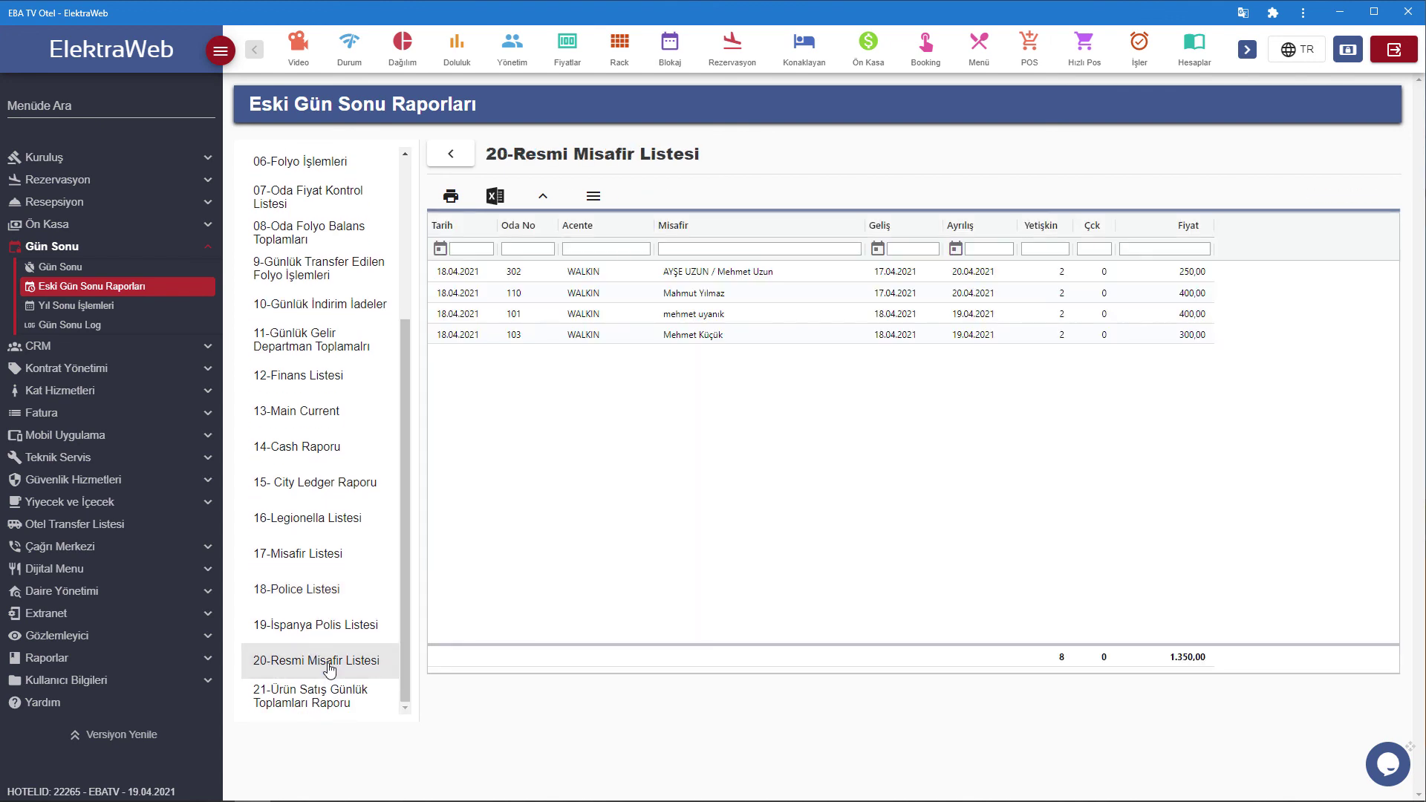
left_click(329, 696)
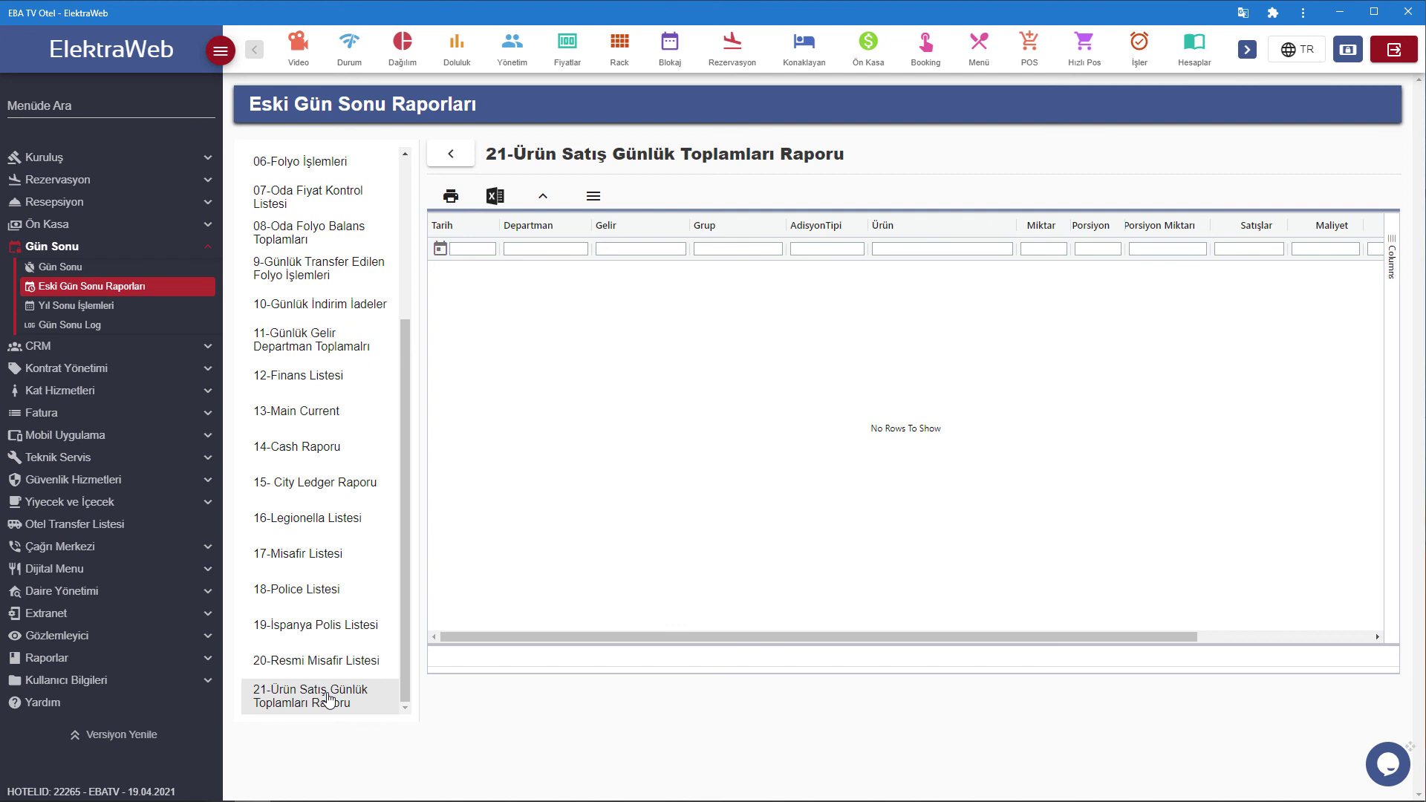
left_click(329, 696)
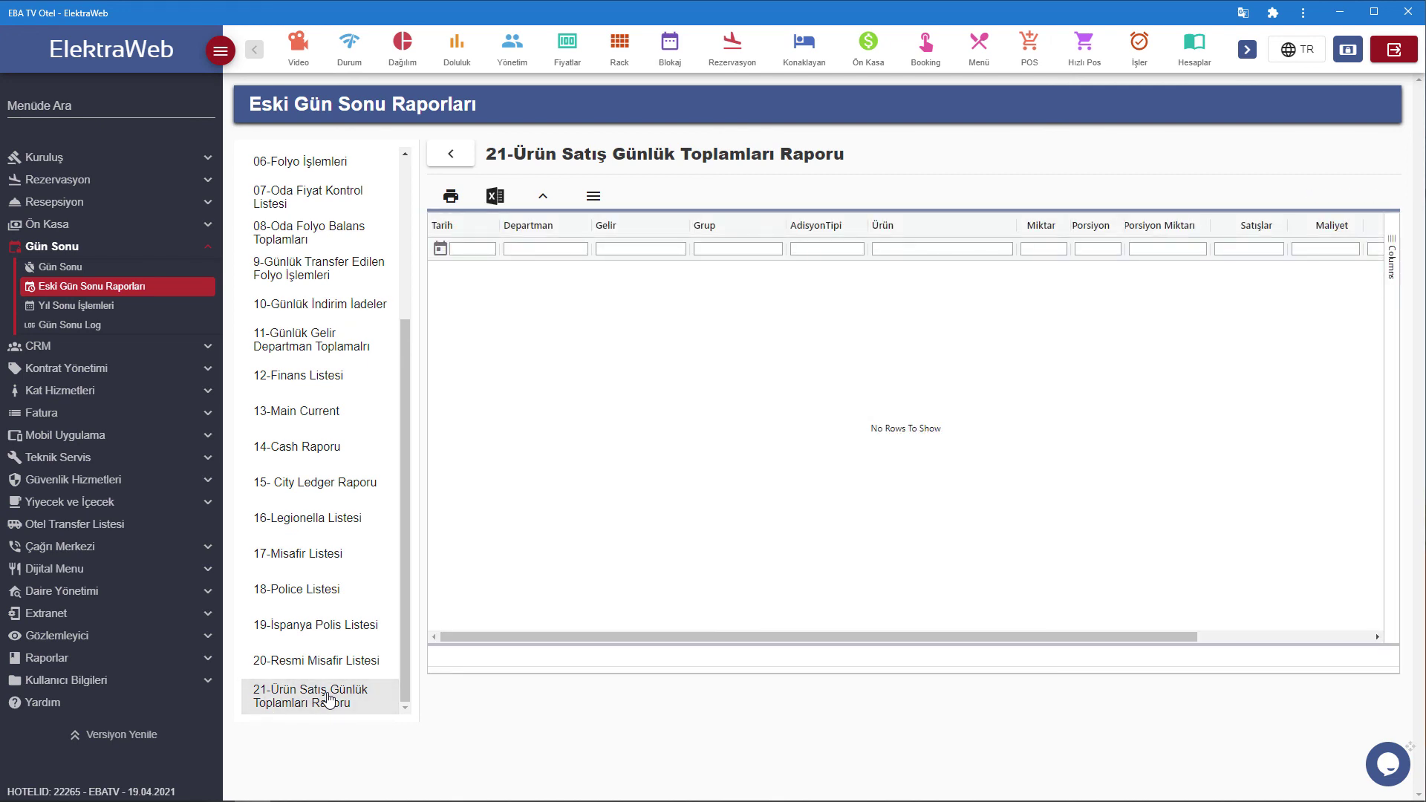